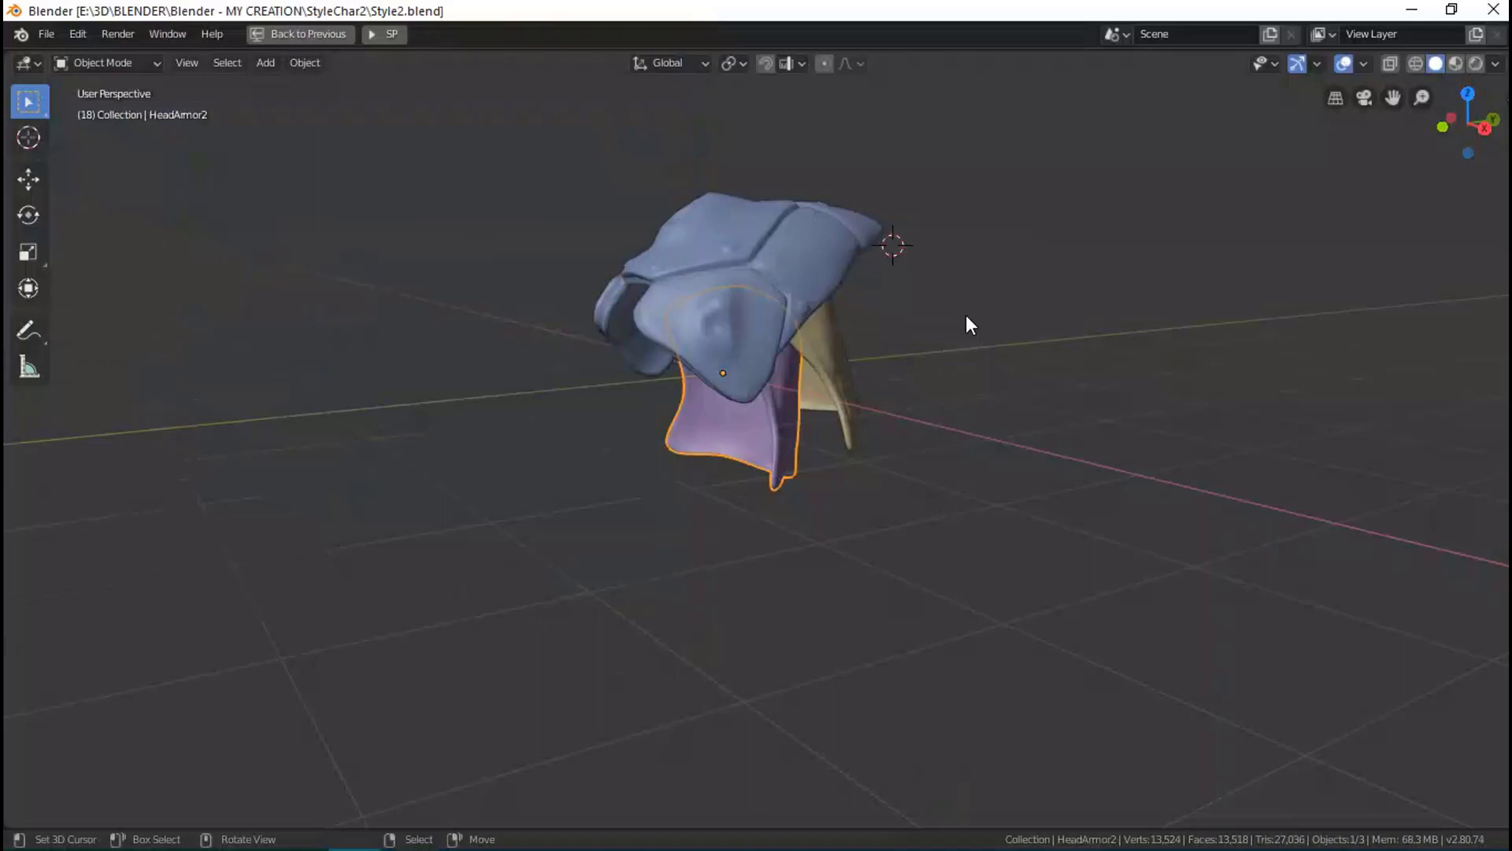
Orbit around the armor and select the blue HeadArmor3 hood piece.
mouse_move(954, 321)
middle_mouse_down()
mouse_move(842, 320)
mouse_move(864, 328)
middle_mouse_up()
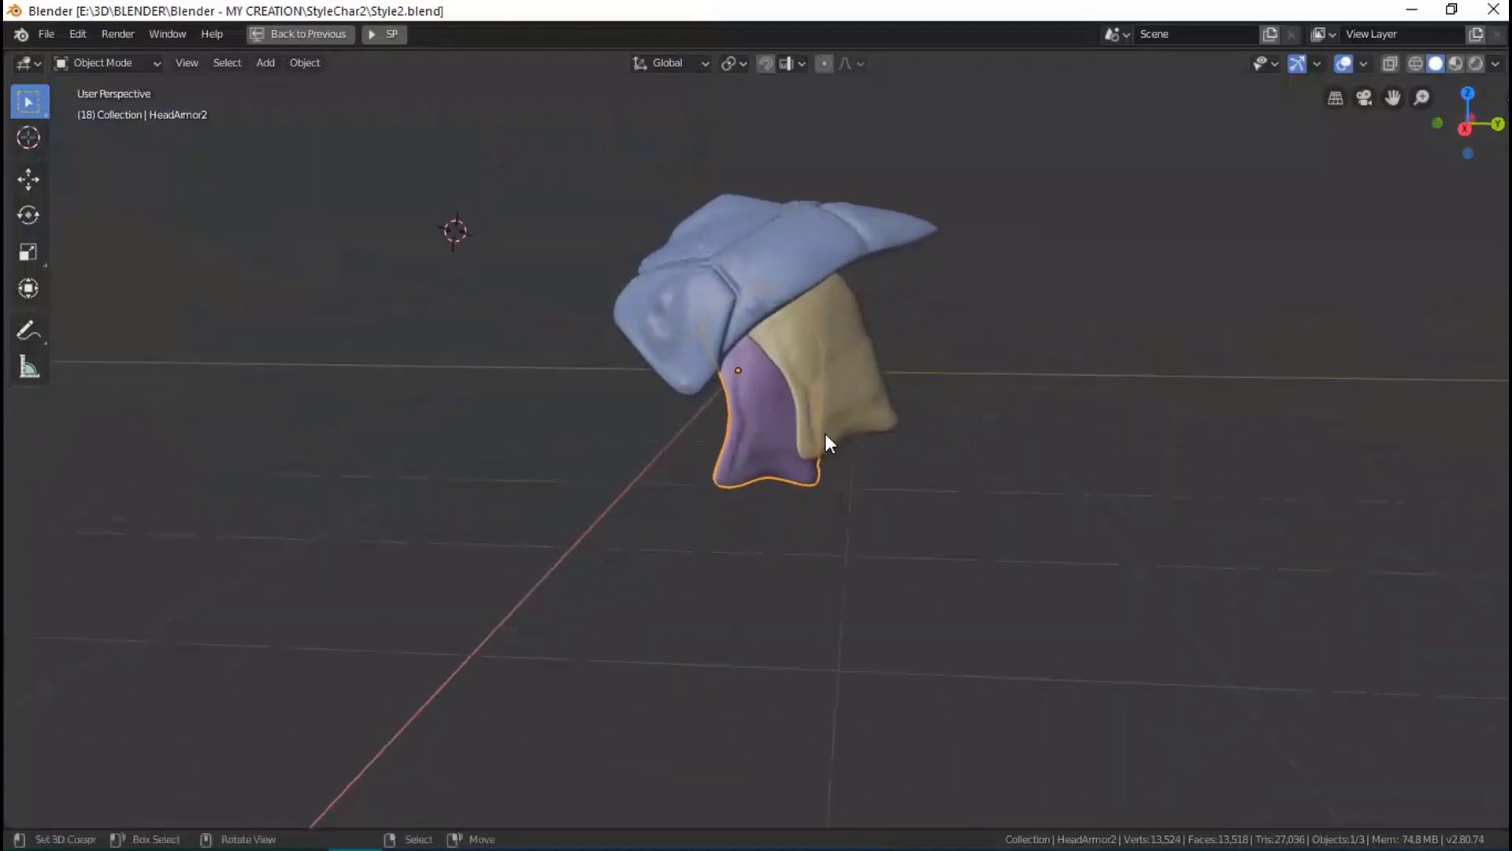
left_click(881, 231)
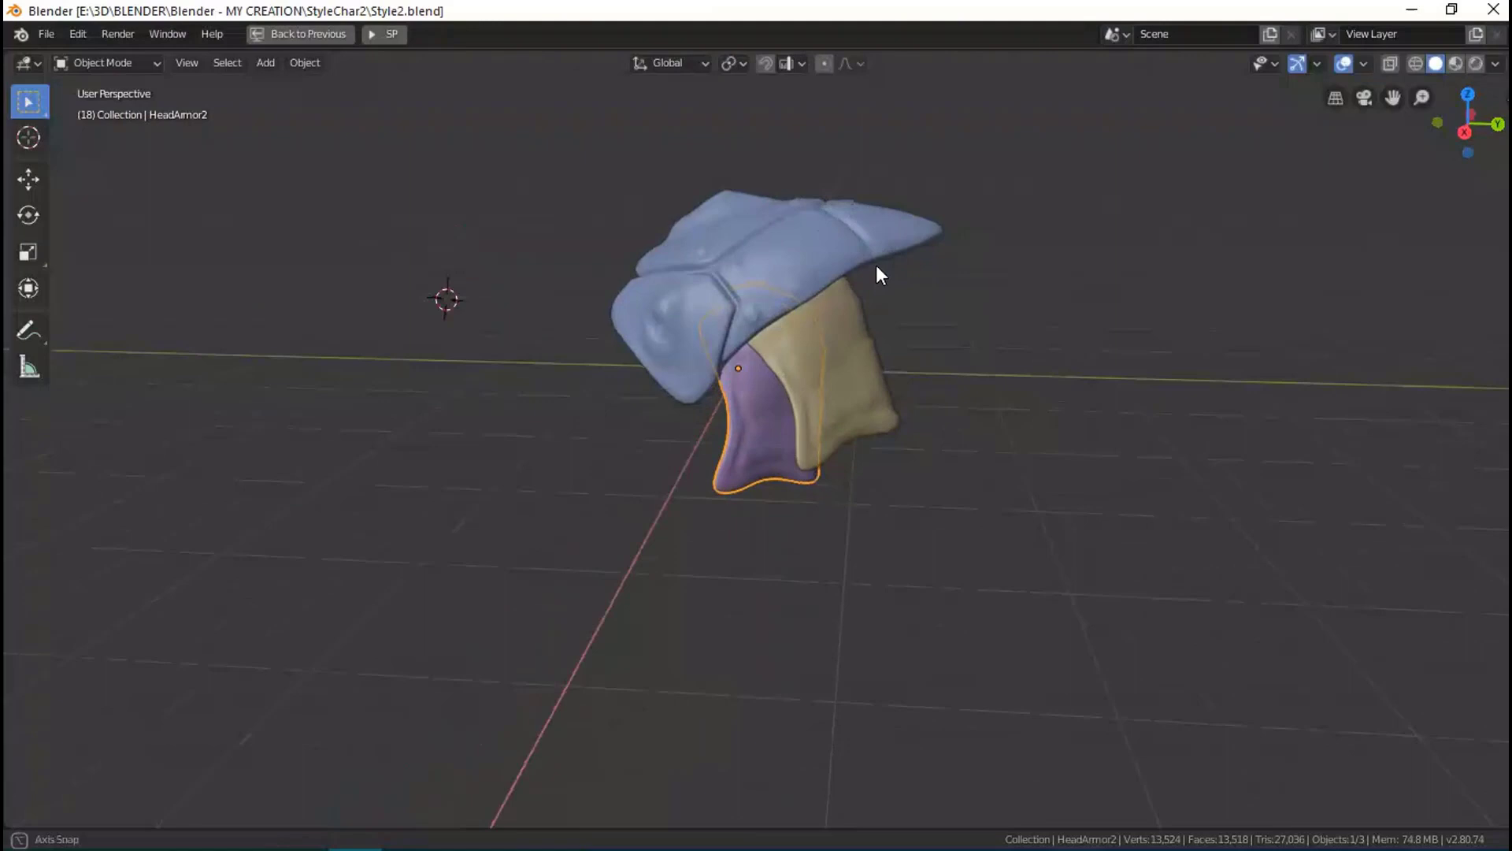
Restore the full layout and inspect the UVs of the hood and HeadArmor1.
middle_click_drag(881, 230, 934, 268)
key("ctrl+space")
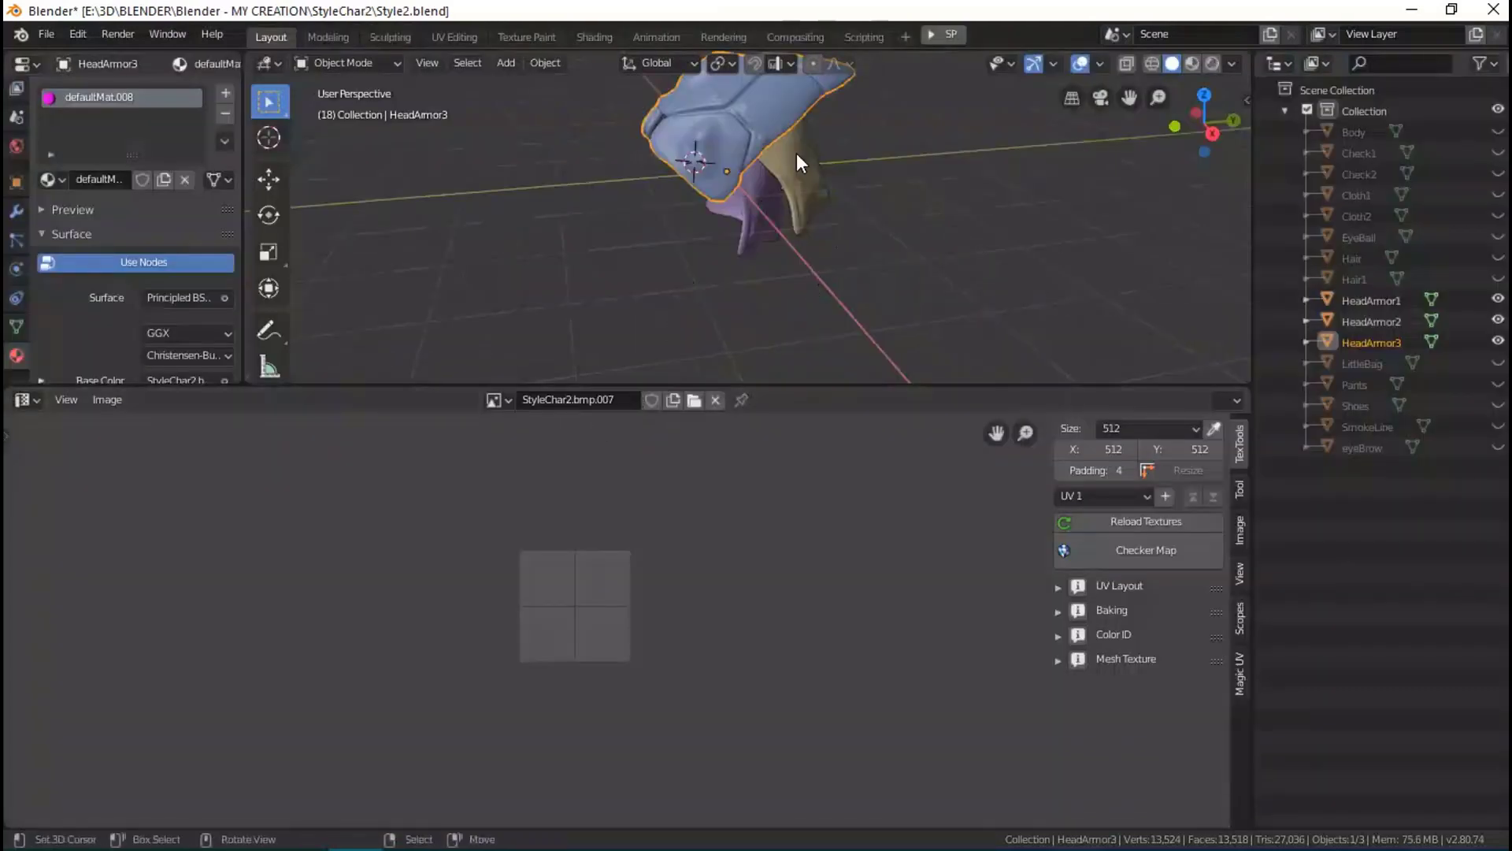
middle_click_drag(797, 152, 833, 206)
key("Tab")
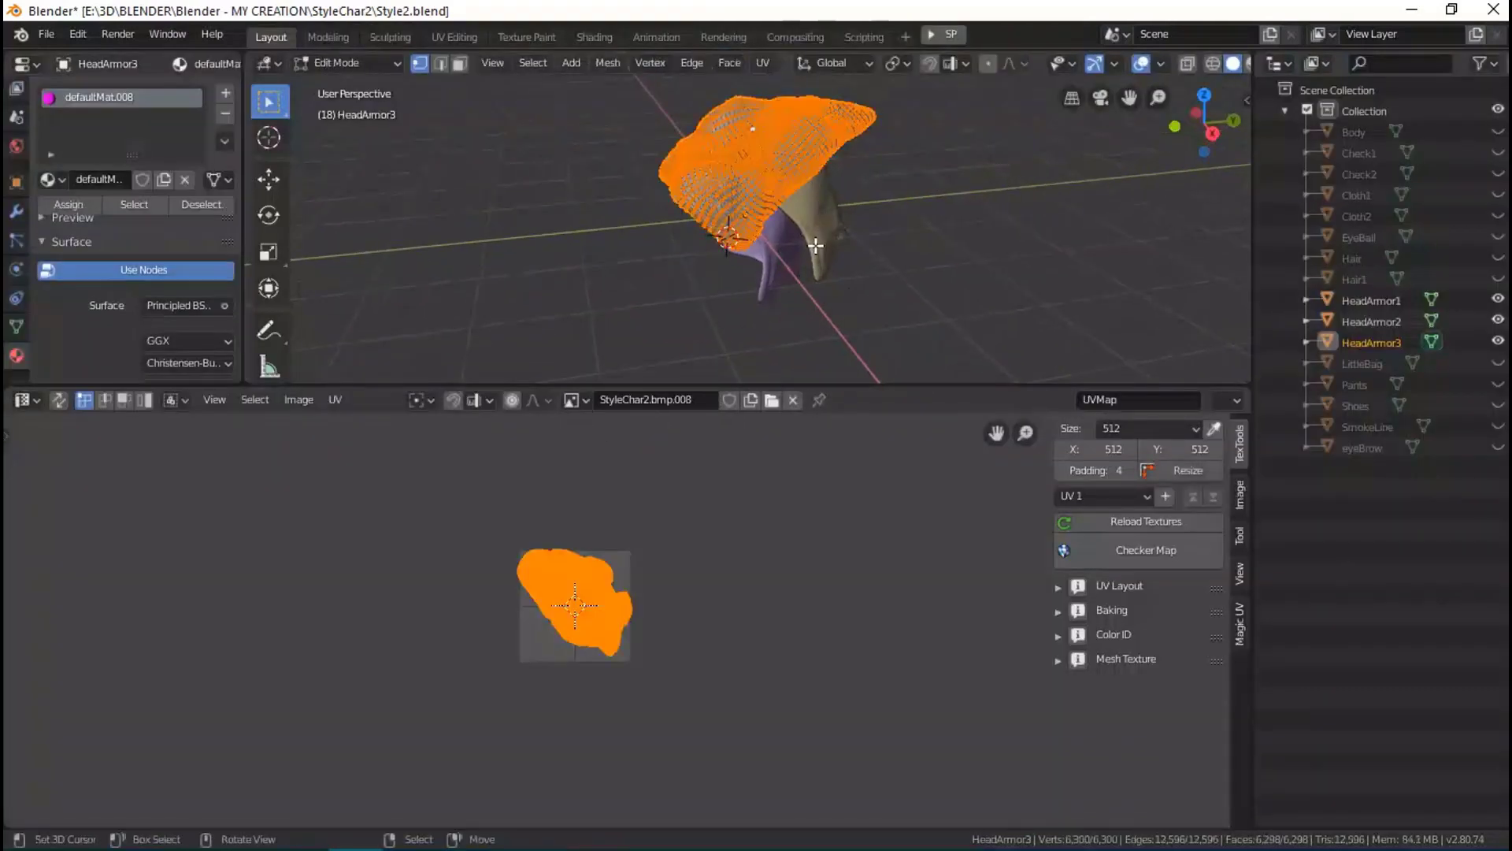
key("Tab")
left_click(827, 222)
key("Tab")
key("Tab")
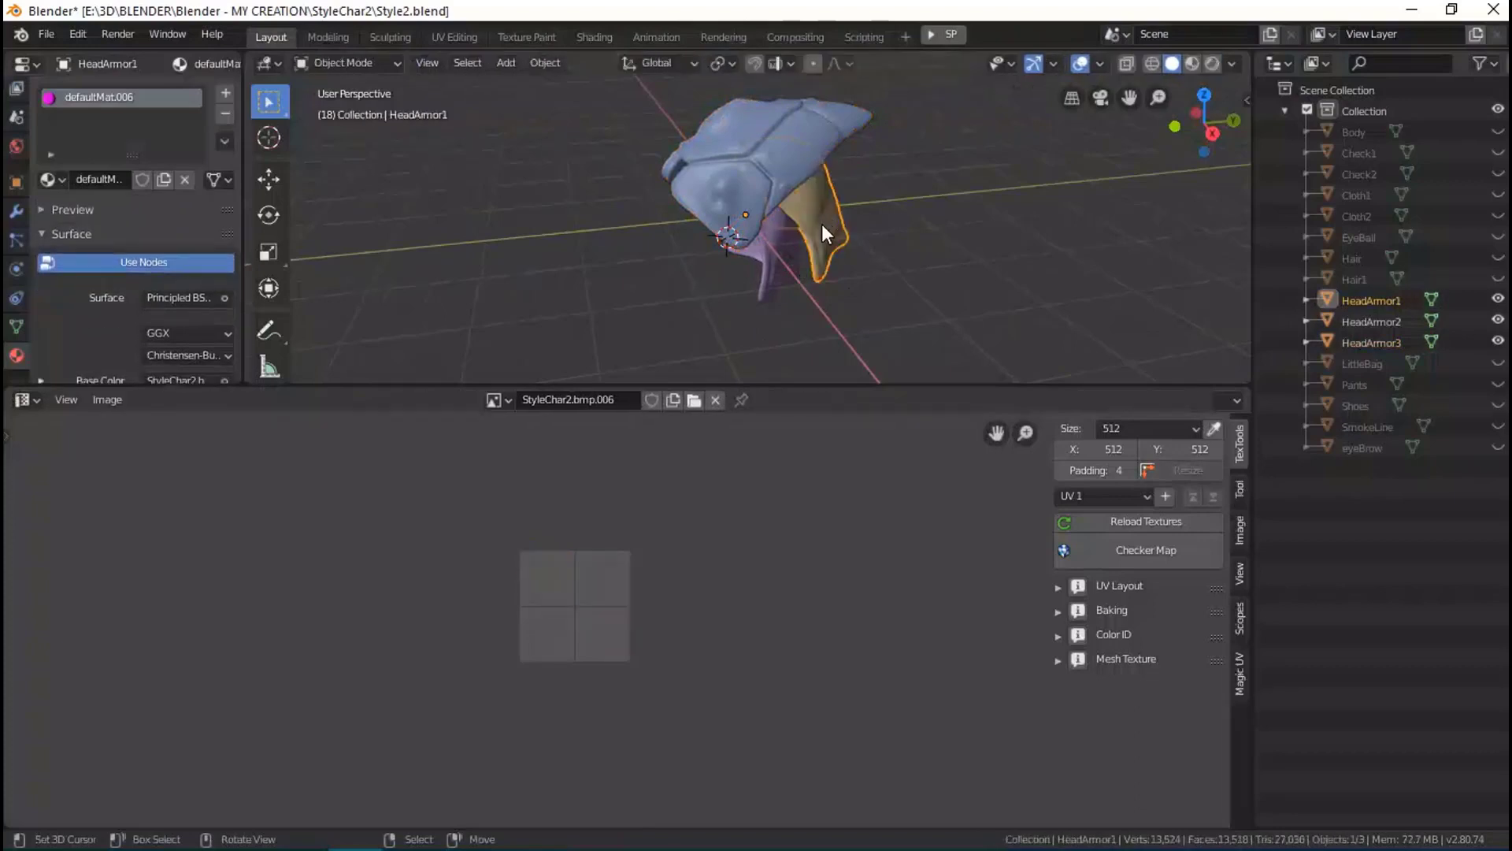
Inspect HeadArmor3's dense UV layout in Edit Mode, then select HeadArmor2.
left_click(784, 251)
key("Tab")
key("Tab")
mouse_move(855, 227)
middle_mouse_down()
mouse_move(816, 202)
mouse_move(864, 359)
middle_mouse_up()
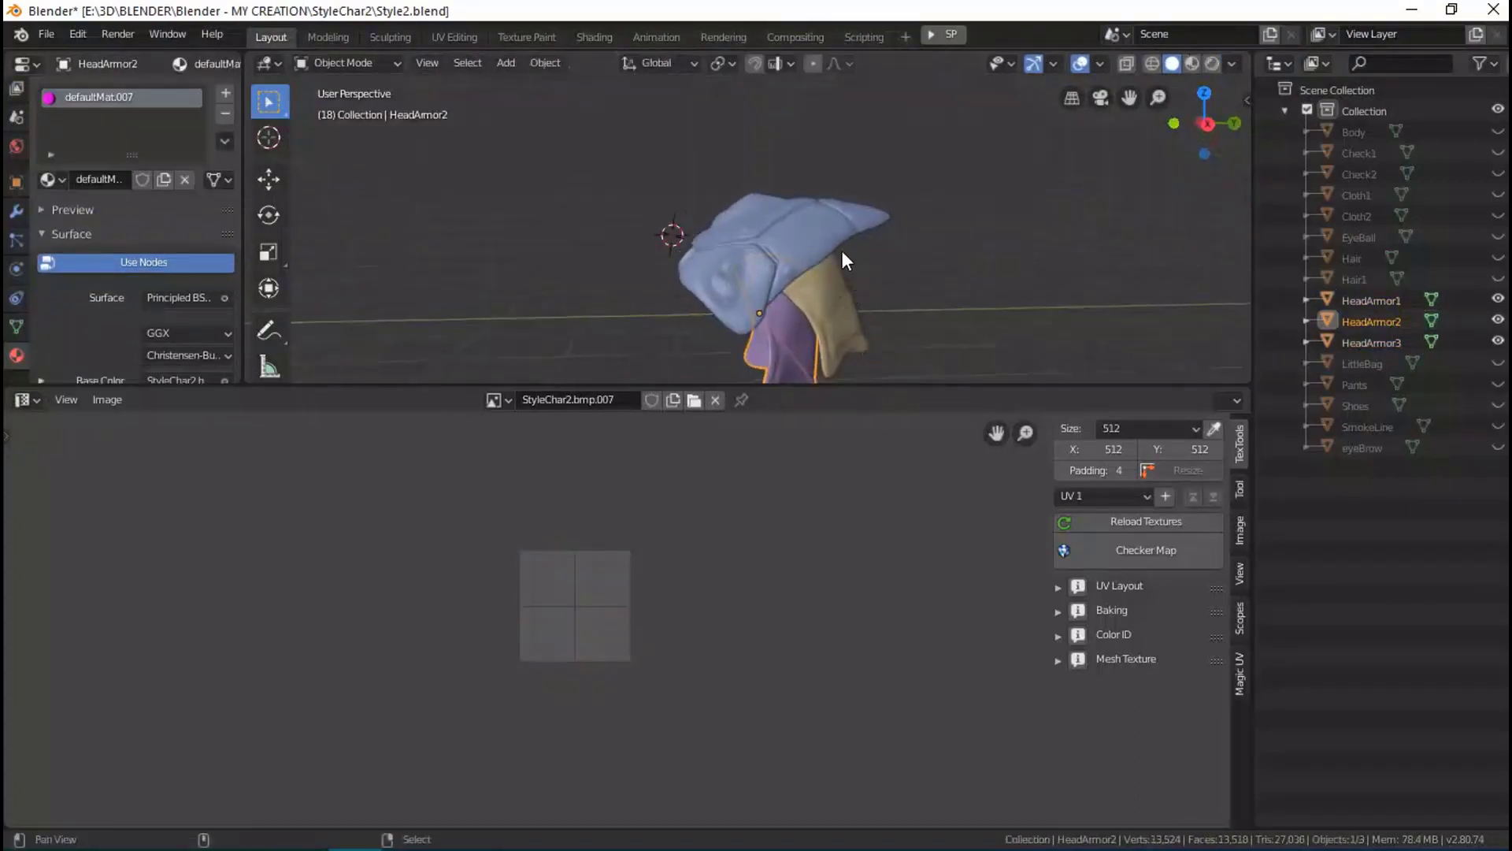
scroll(859, 225, "up", 2)
scroll(874, 236, "up", 2)
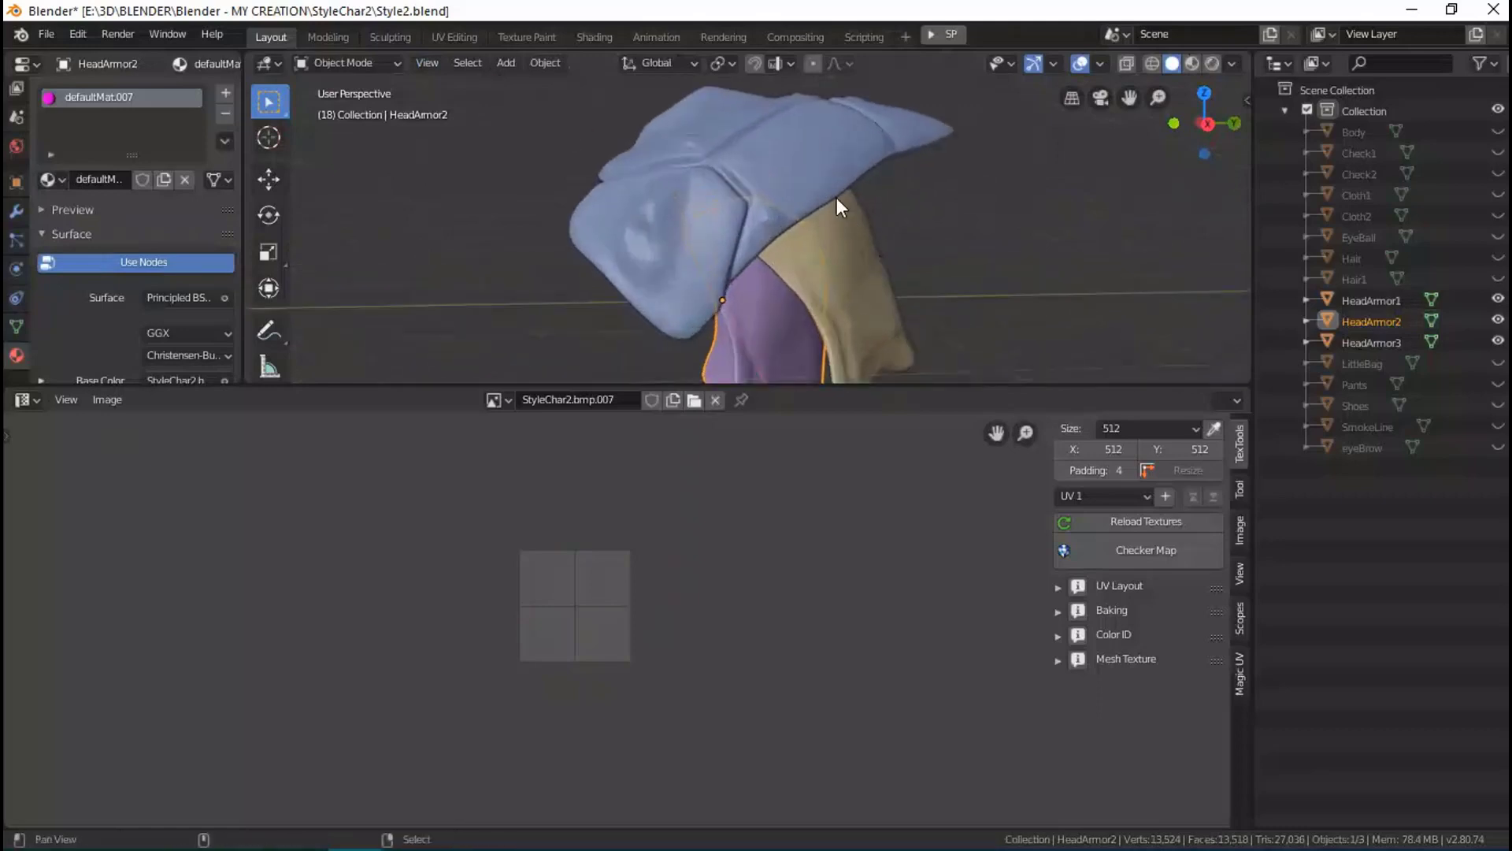
mouse_move(836, 206)
middle_mouse_down()
mouse_move(769, 253)
mouse_move(866, 250)
mouse_move(757, 175)
middle_mouse_up()
left_click(753, 164)
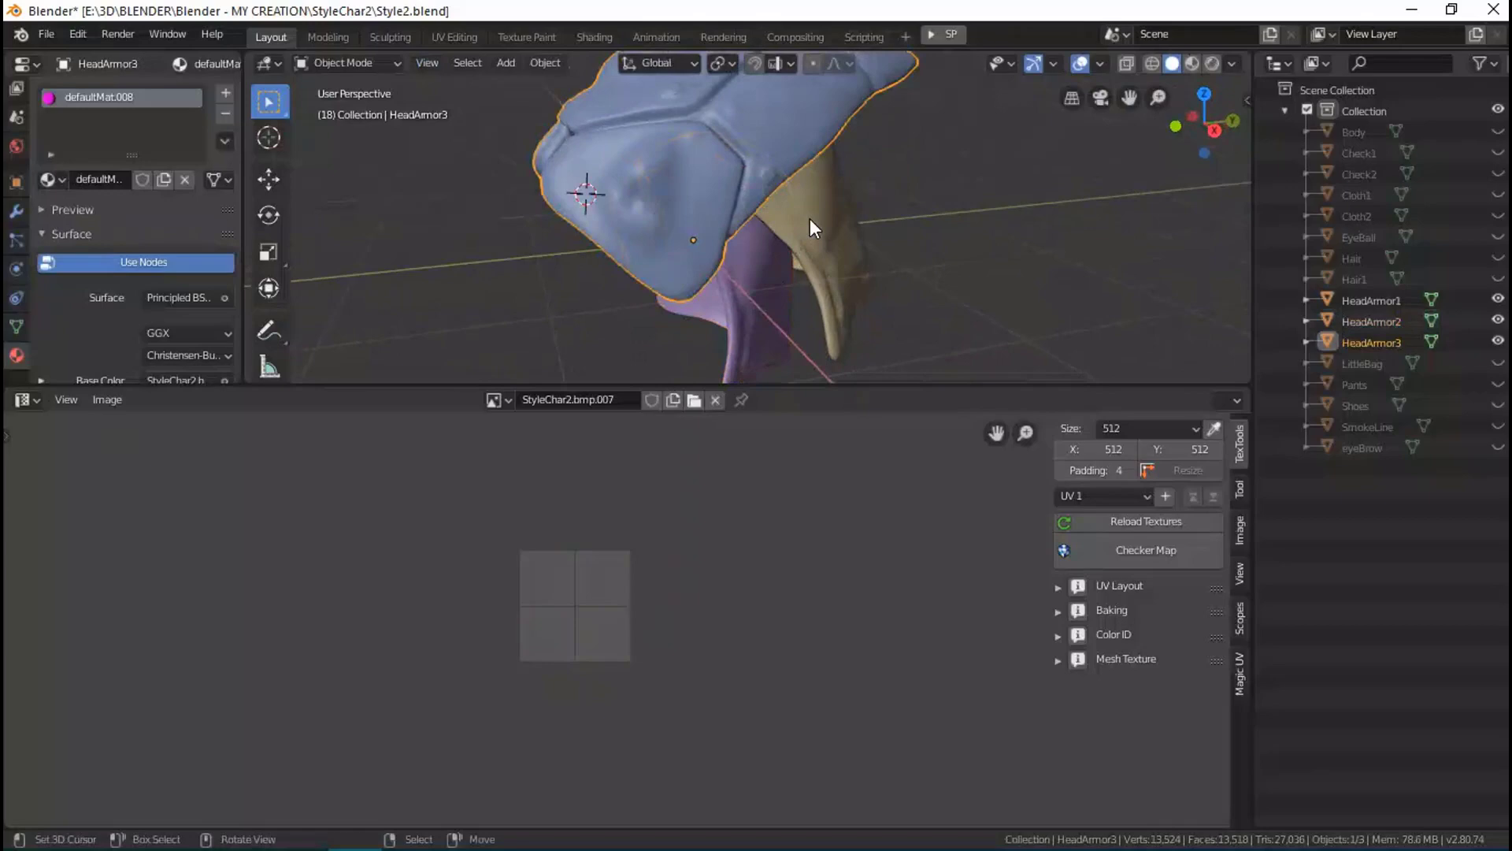
key("Tab")
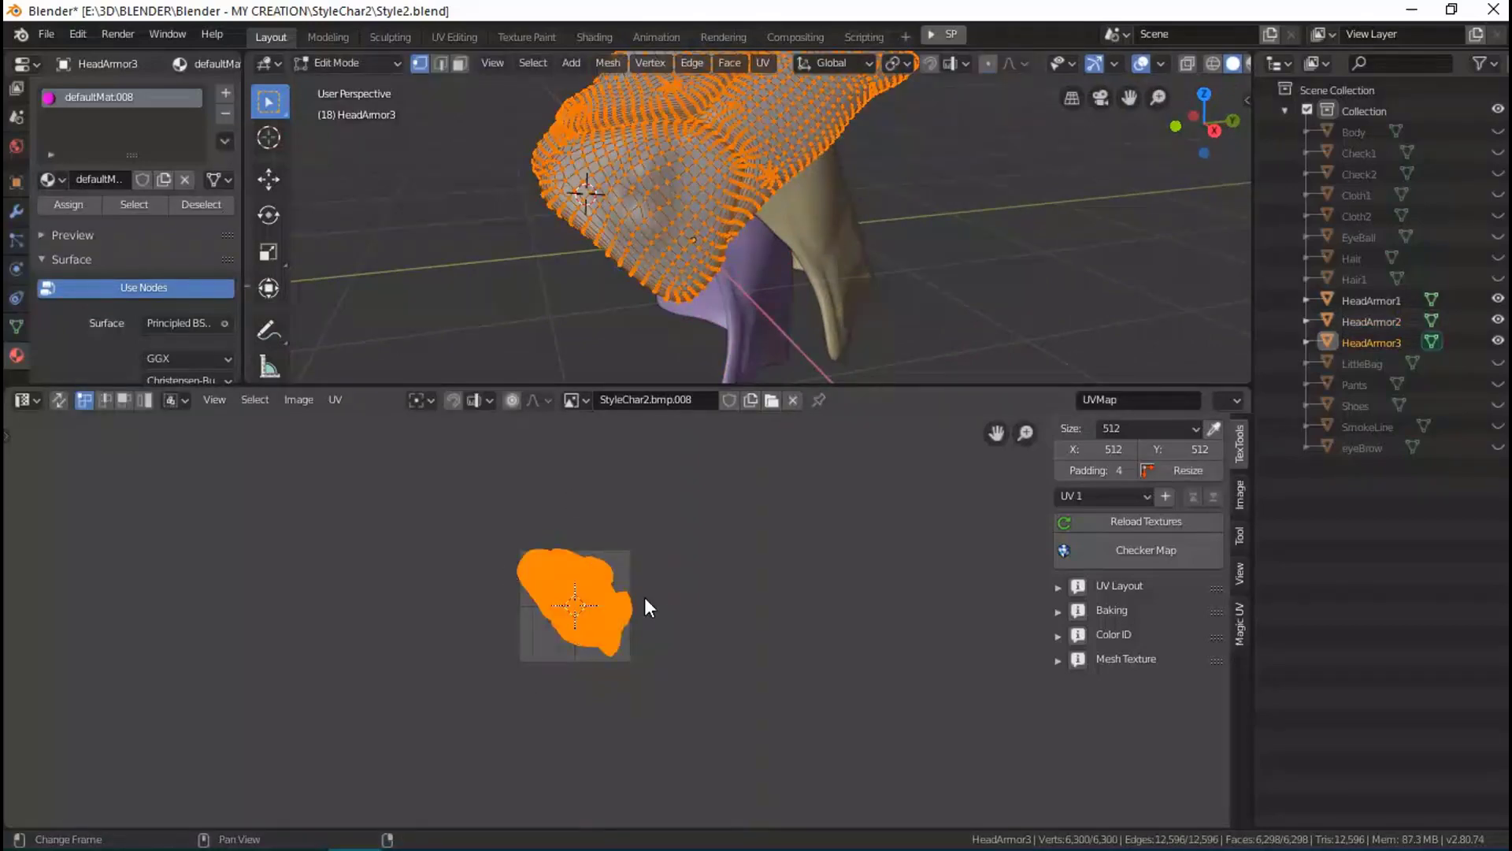
scroll(644, 597, "up", 8)
scroll(608, 609, "down", 3)
scroll(710, 638, "down", 2)
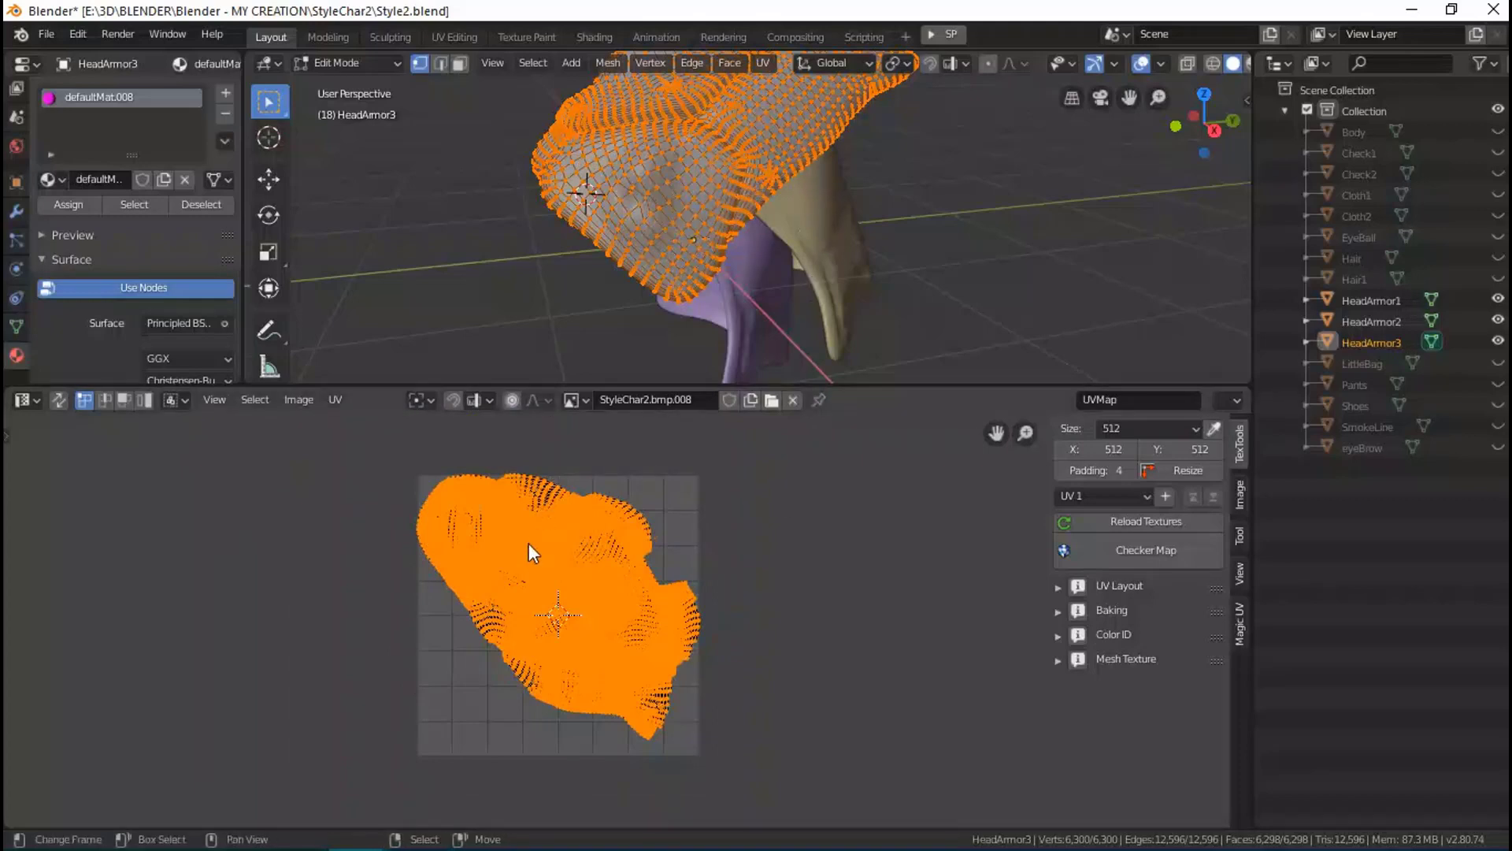
key("Tab")
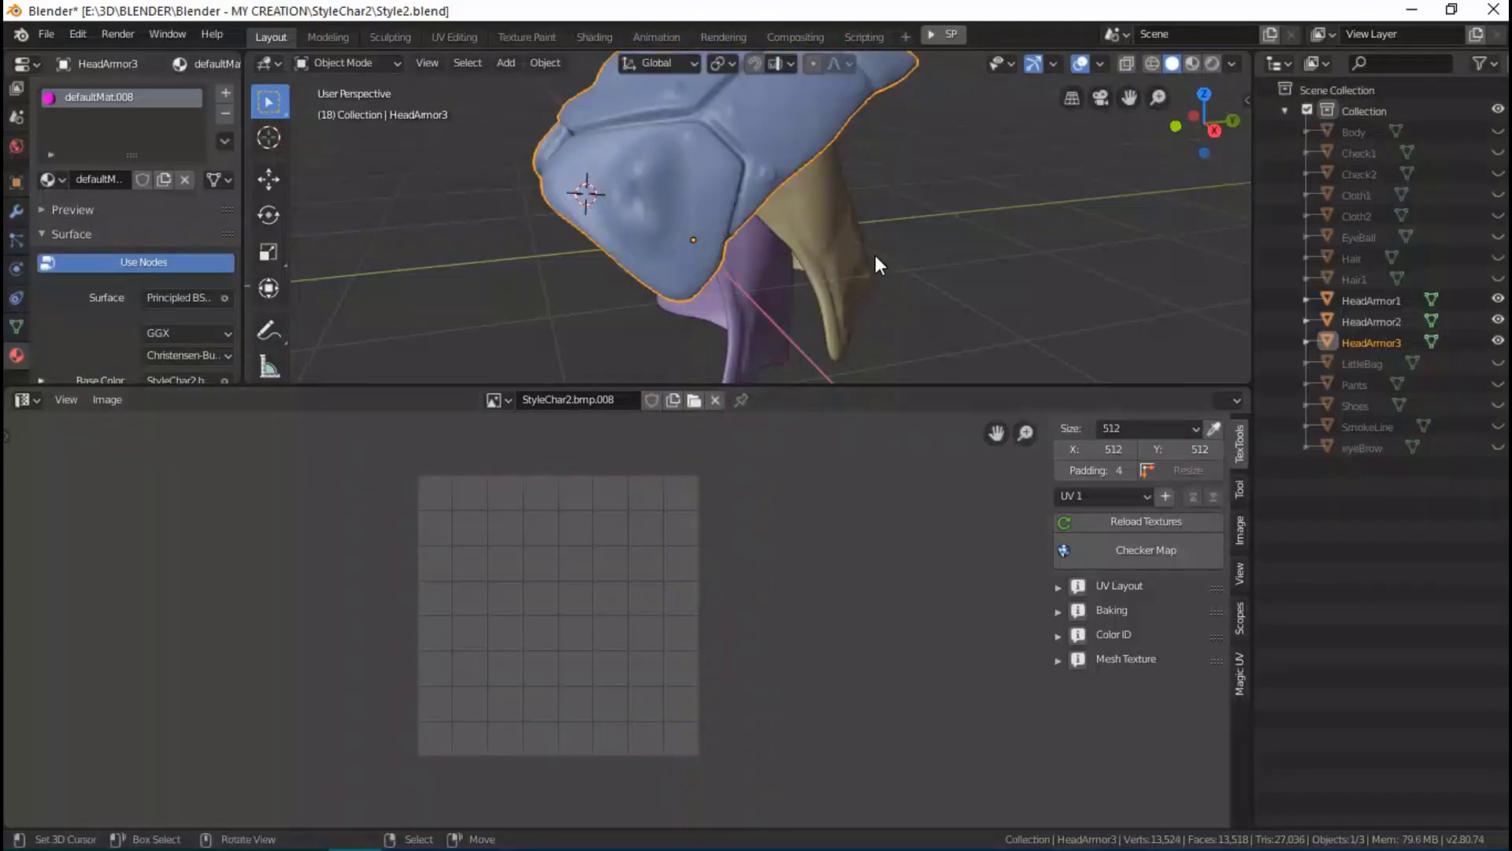
left_click(851, 251)
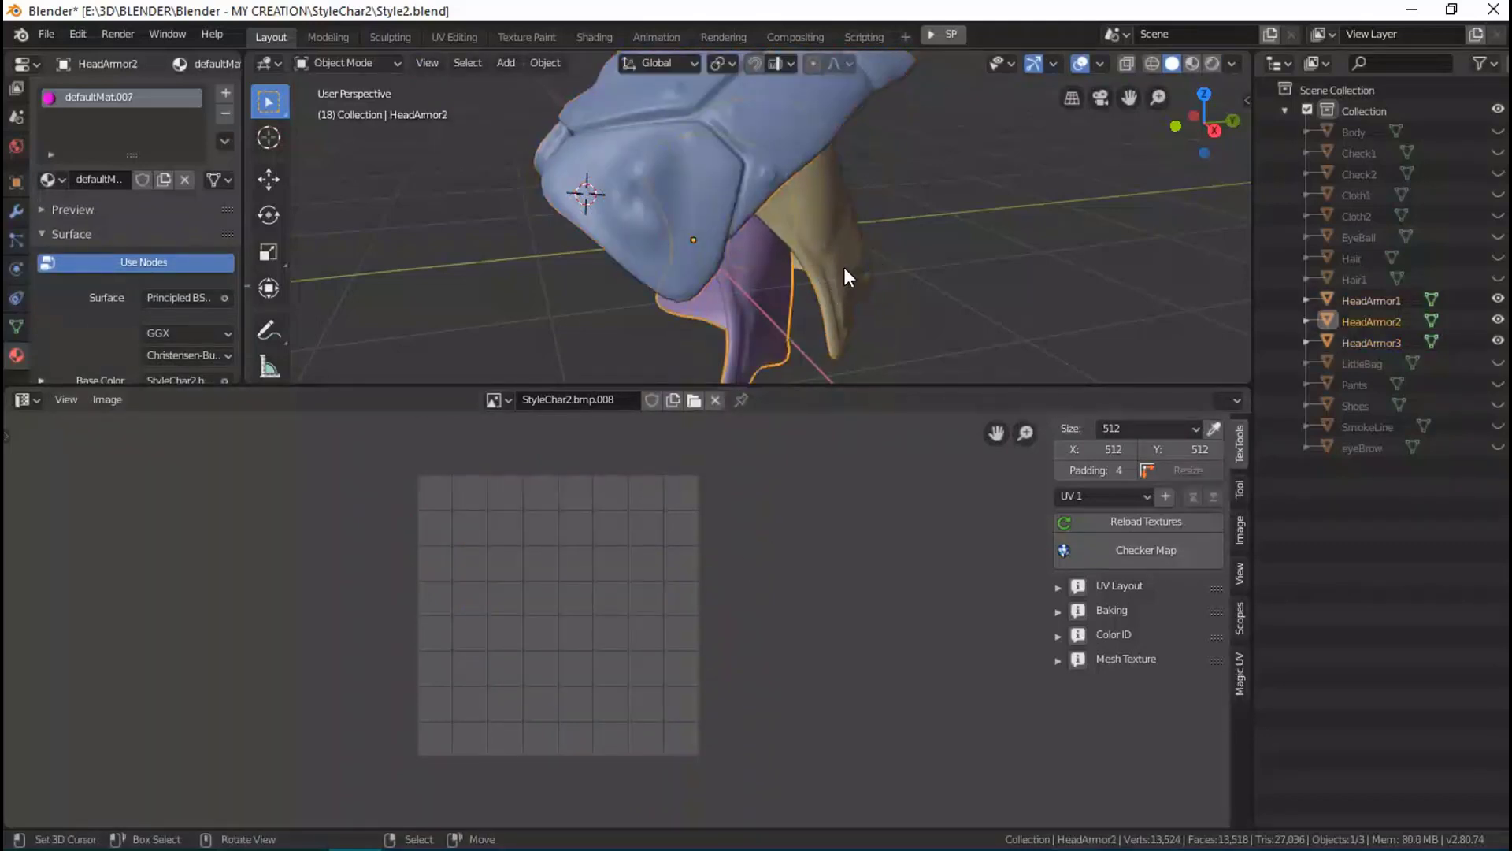
Move HeadArmor1's UV island 1 unit along X, then return to Object Mode.
key("Tab")
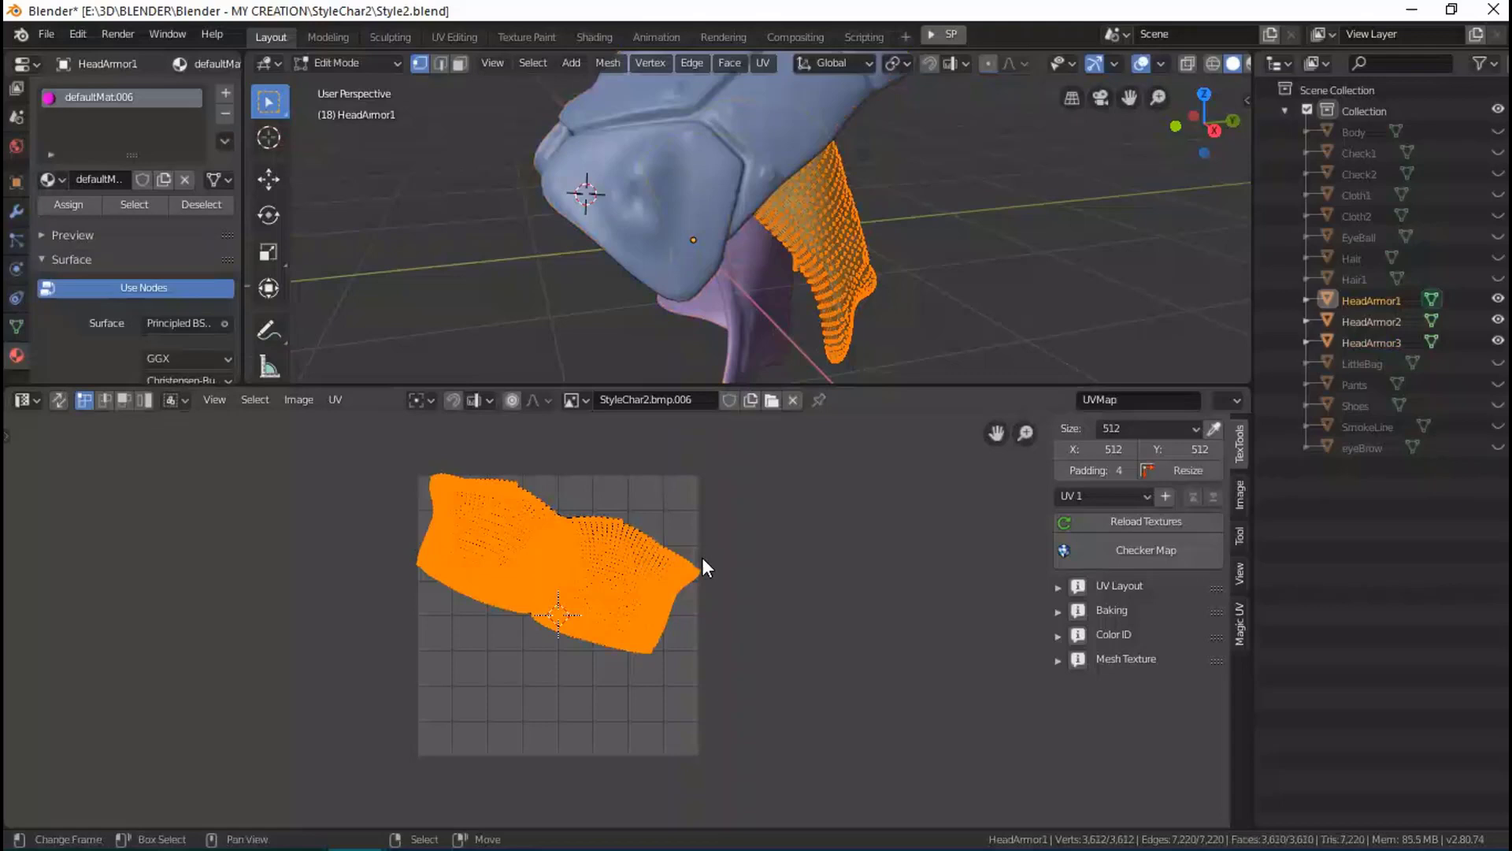
key("g")
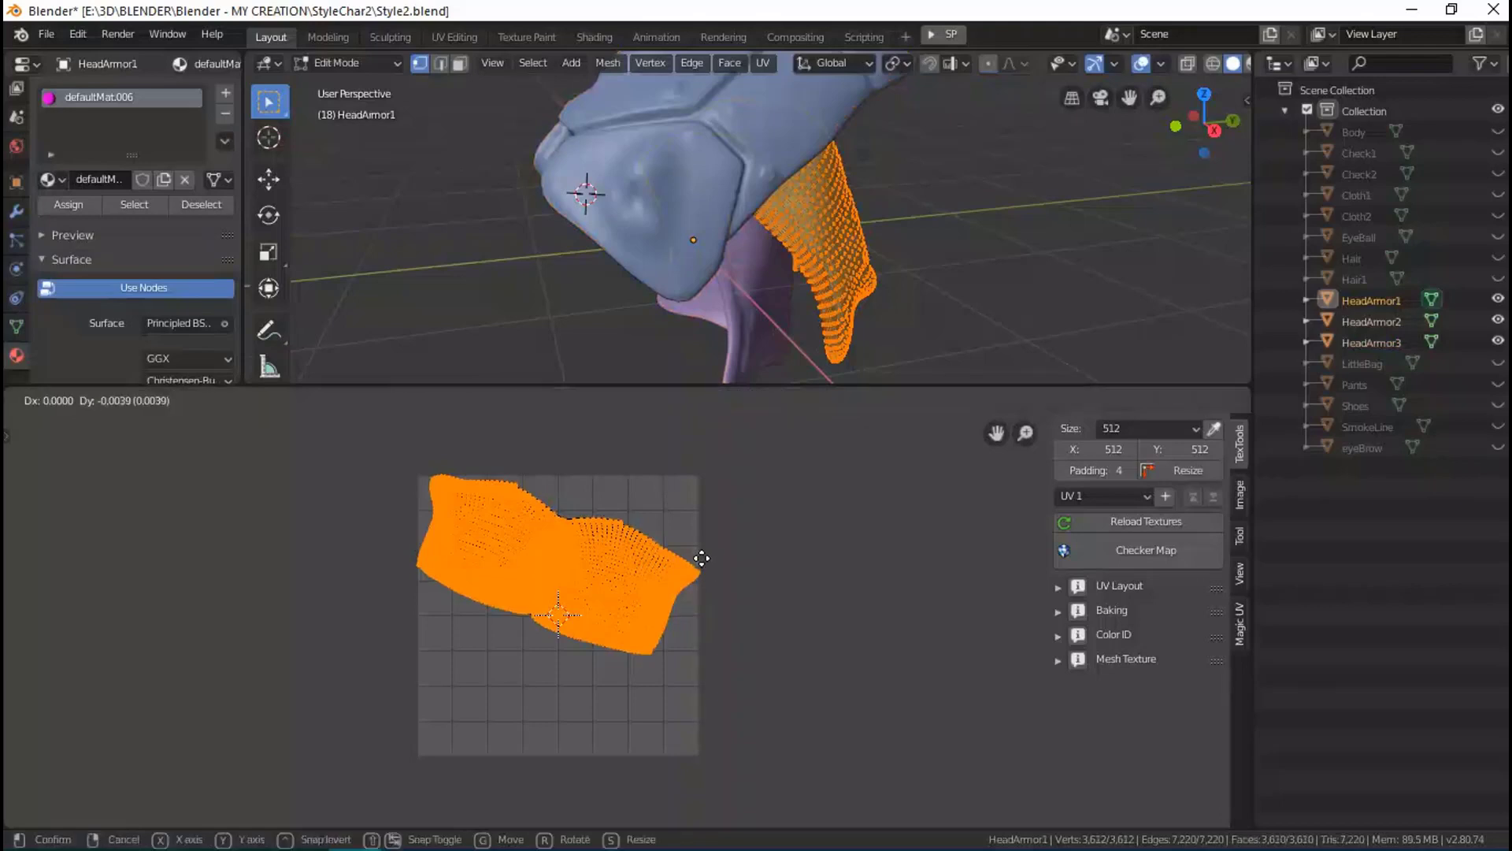
key("x")
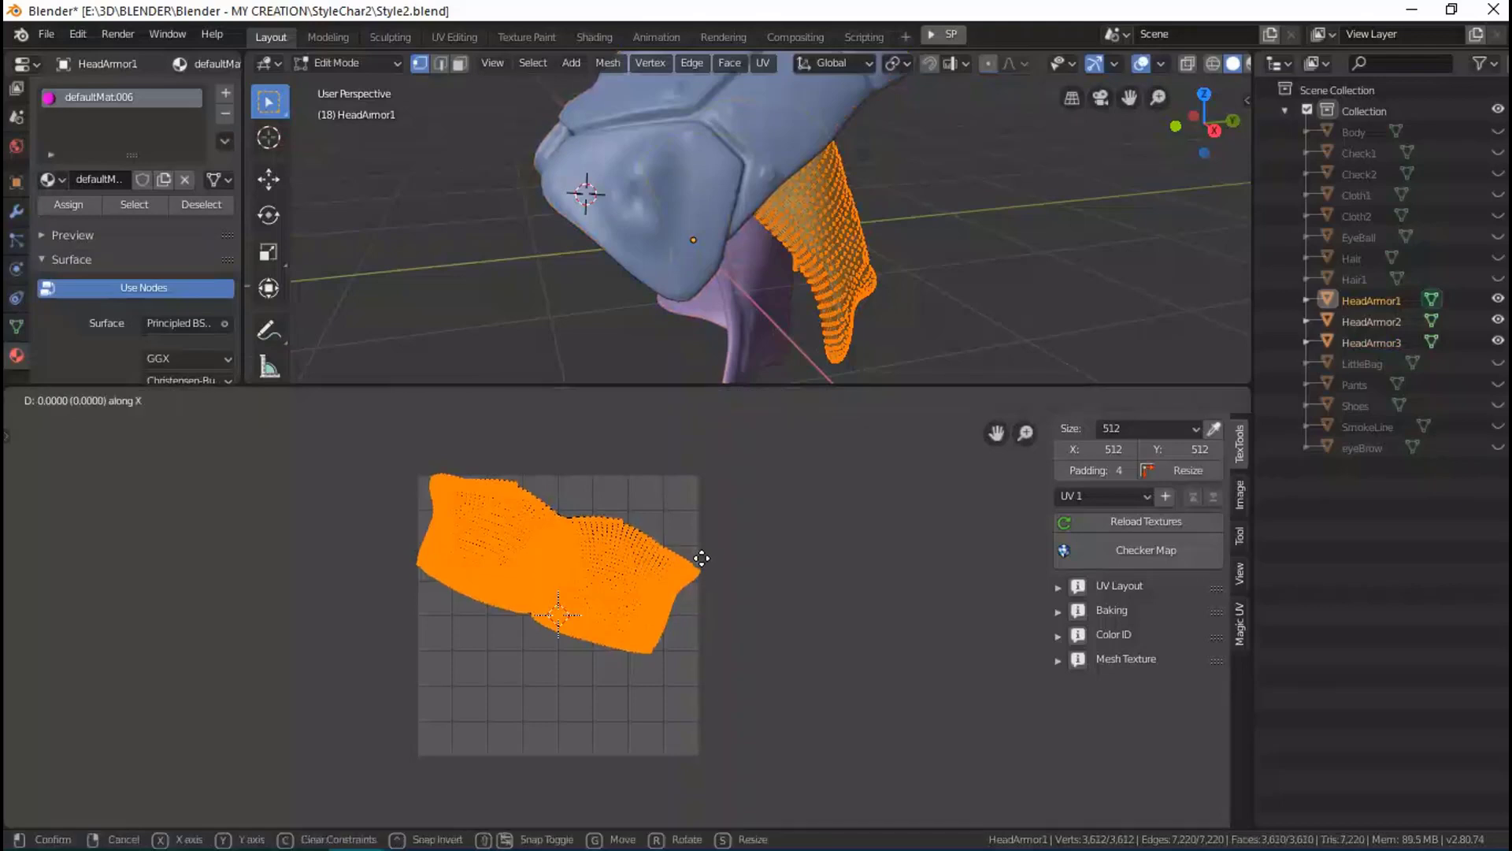
type("1")
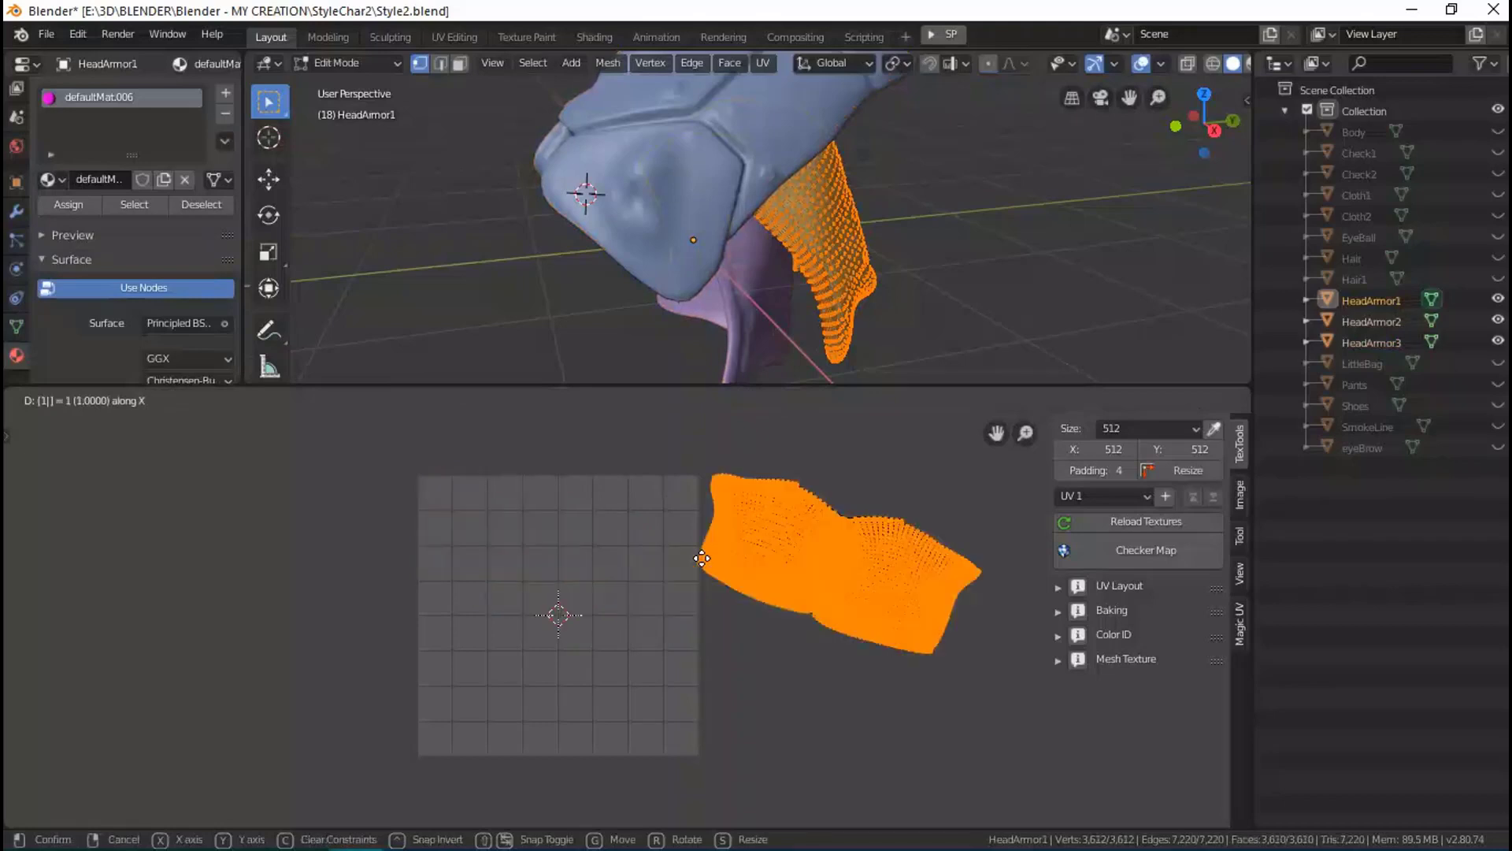
key("Return")
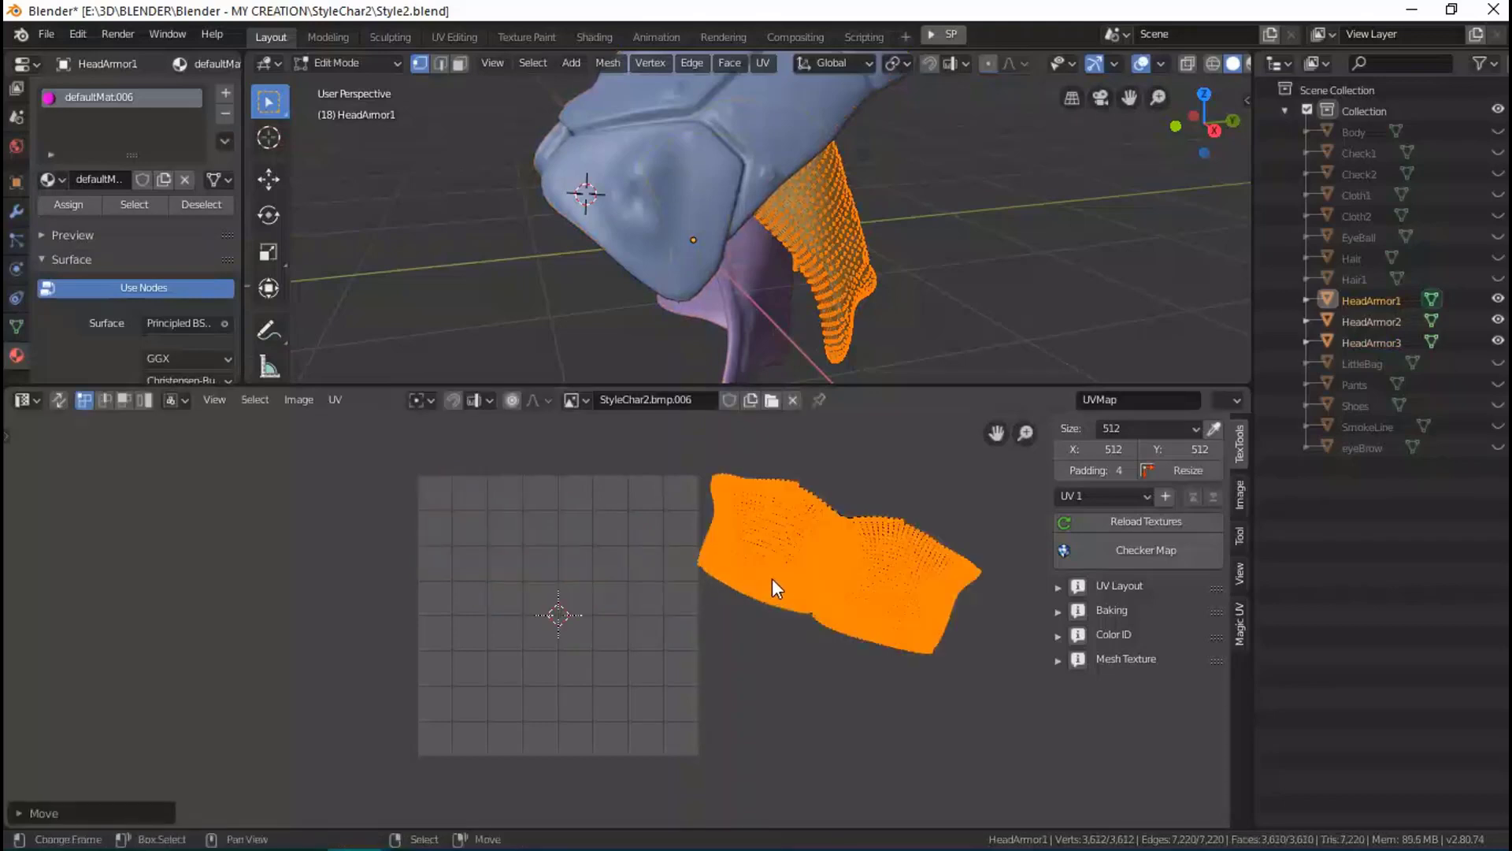
key("Tab")
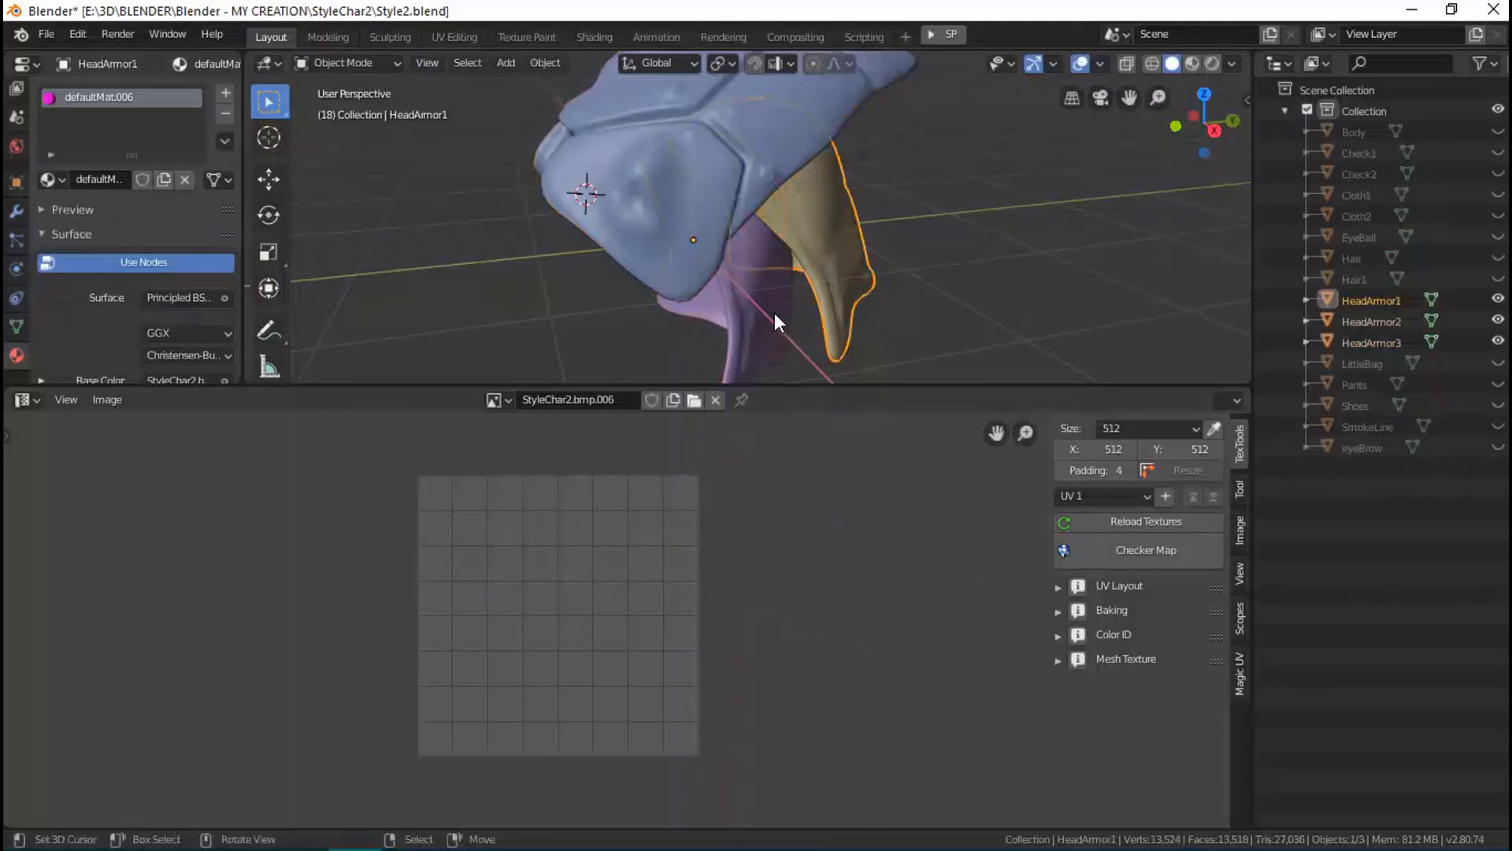
Select HeadArmor2 and move its UV island 2 units along X.
left_click(775, 313)
mouse_move(818, 314)
middle_mouse_down()
mouse_move(796, 316)
mouse_move(798, 286)
middle_mouse_up()
key("Tab")
middle_click_drag(662, 607, 675, 597)
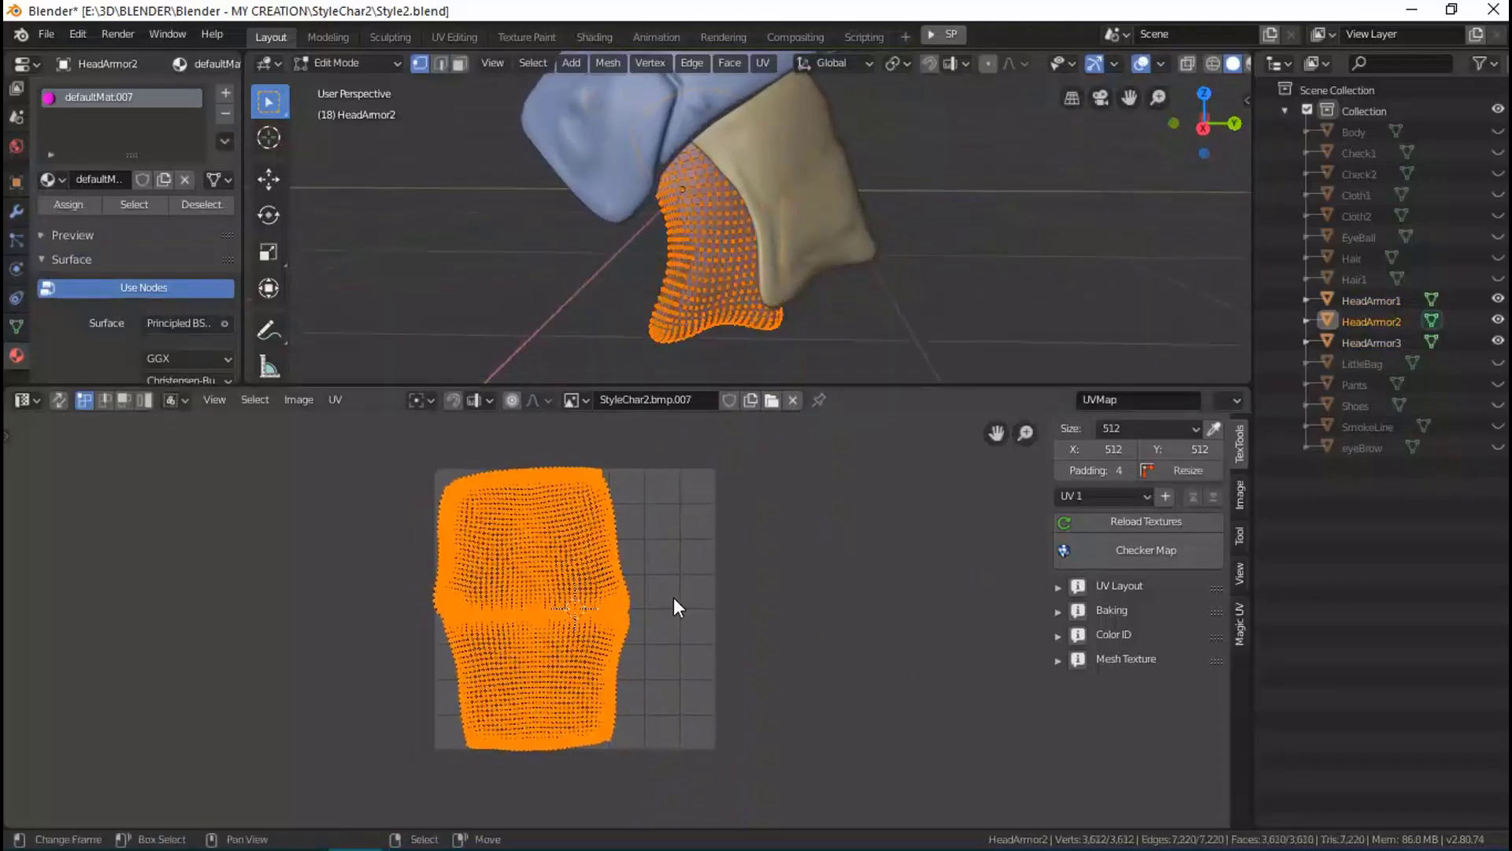
key("g")
key("x")
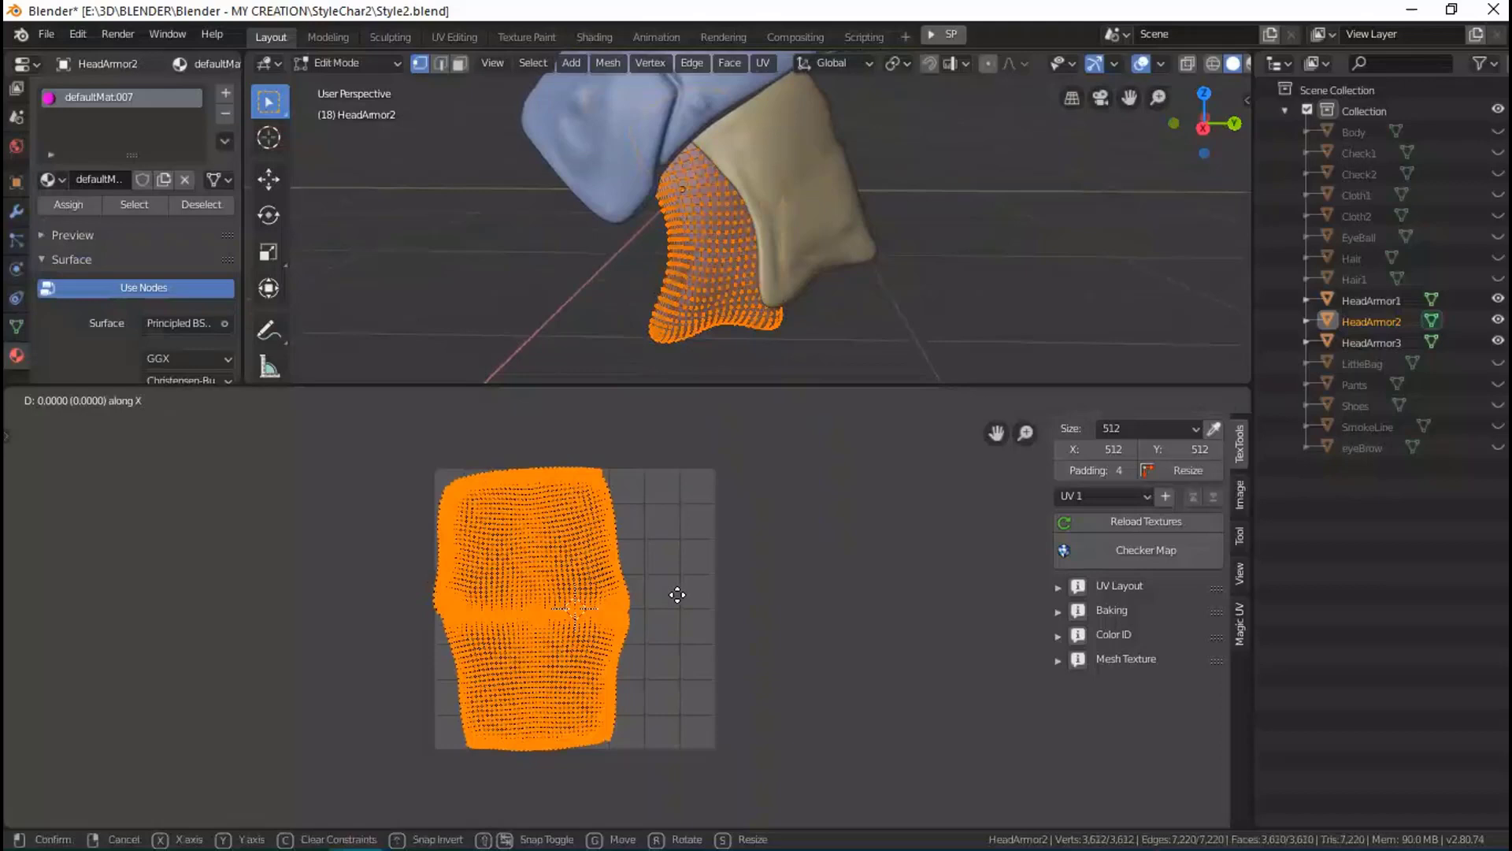
type("2")
key("Return")
middle_click_drag(765, 593, 719, 572)
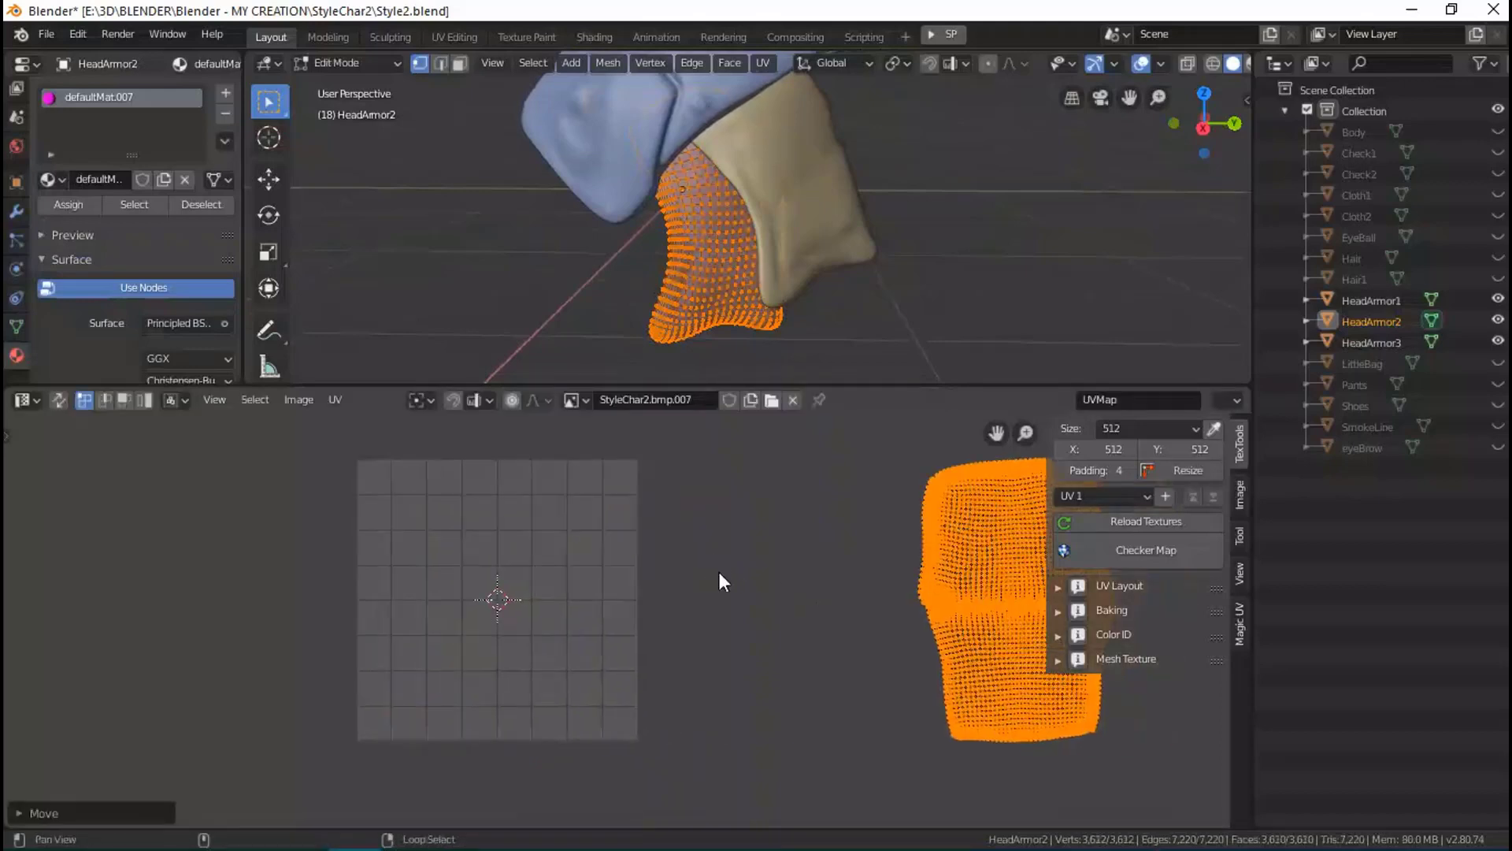
key("Tab")
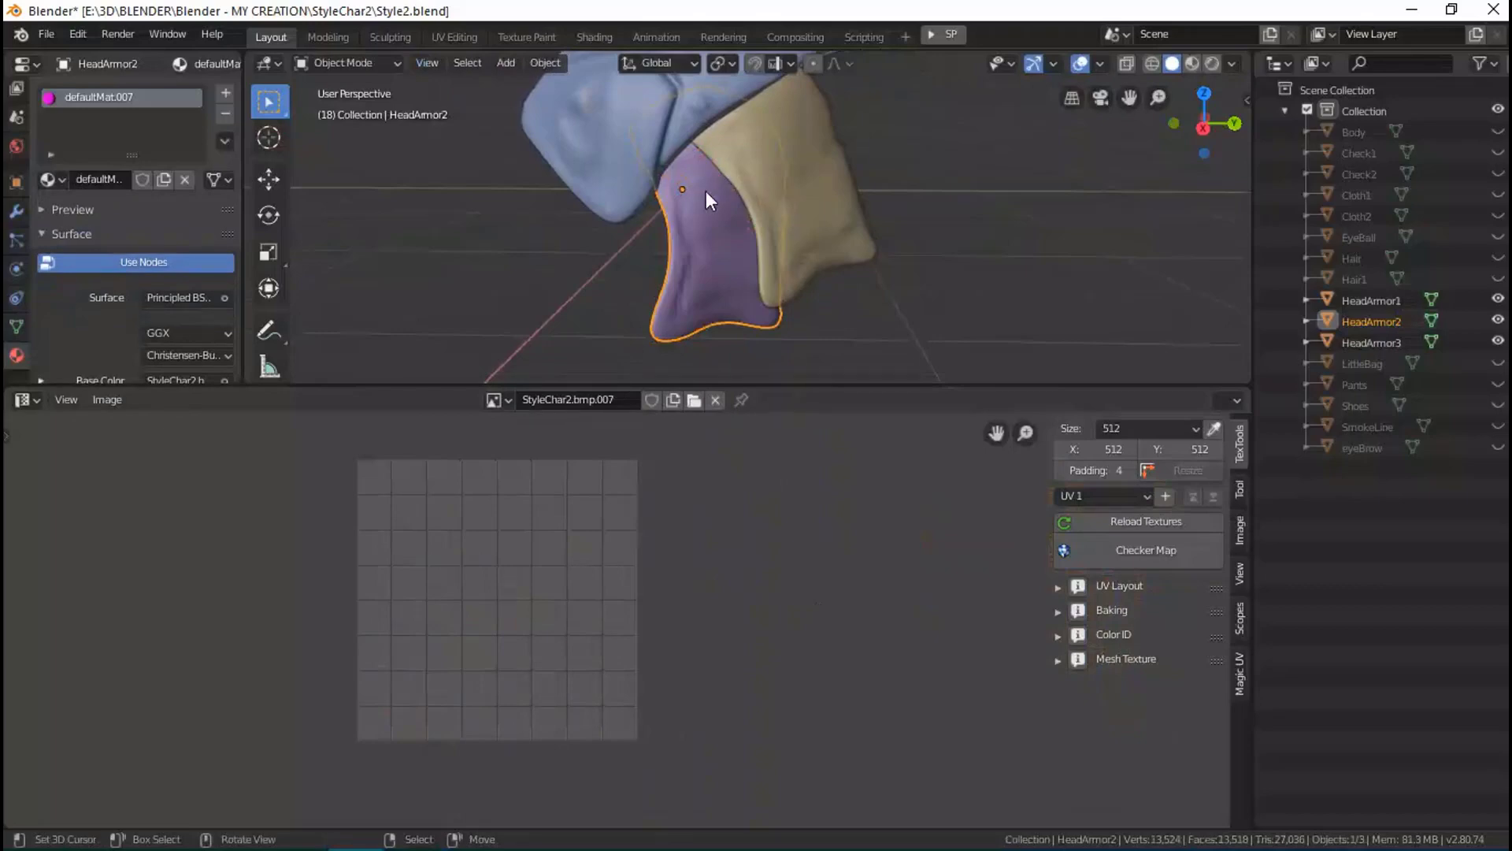
Select all three armor pieces and view their side-by-side UV islands.
mouse_move(706, 199)
middle_mouse_down()
mouse_move(724, 142)
mouse_move(745, 173)
middle_mouse_up()
left_click(746, 173, "shift")
left_click(823, 333, "shift")
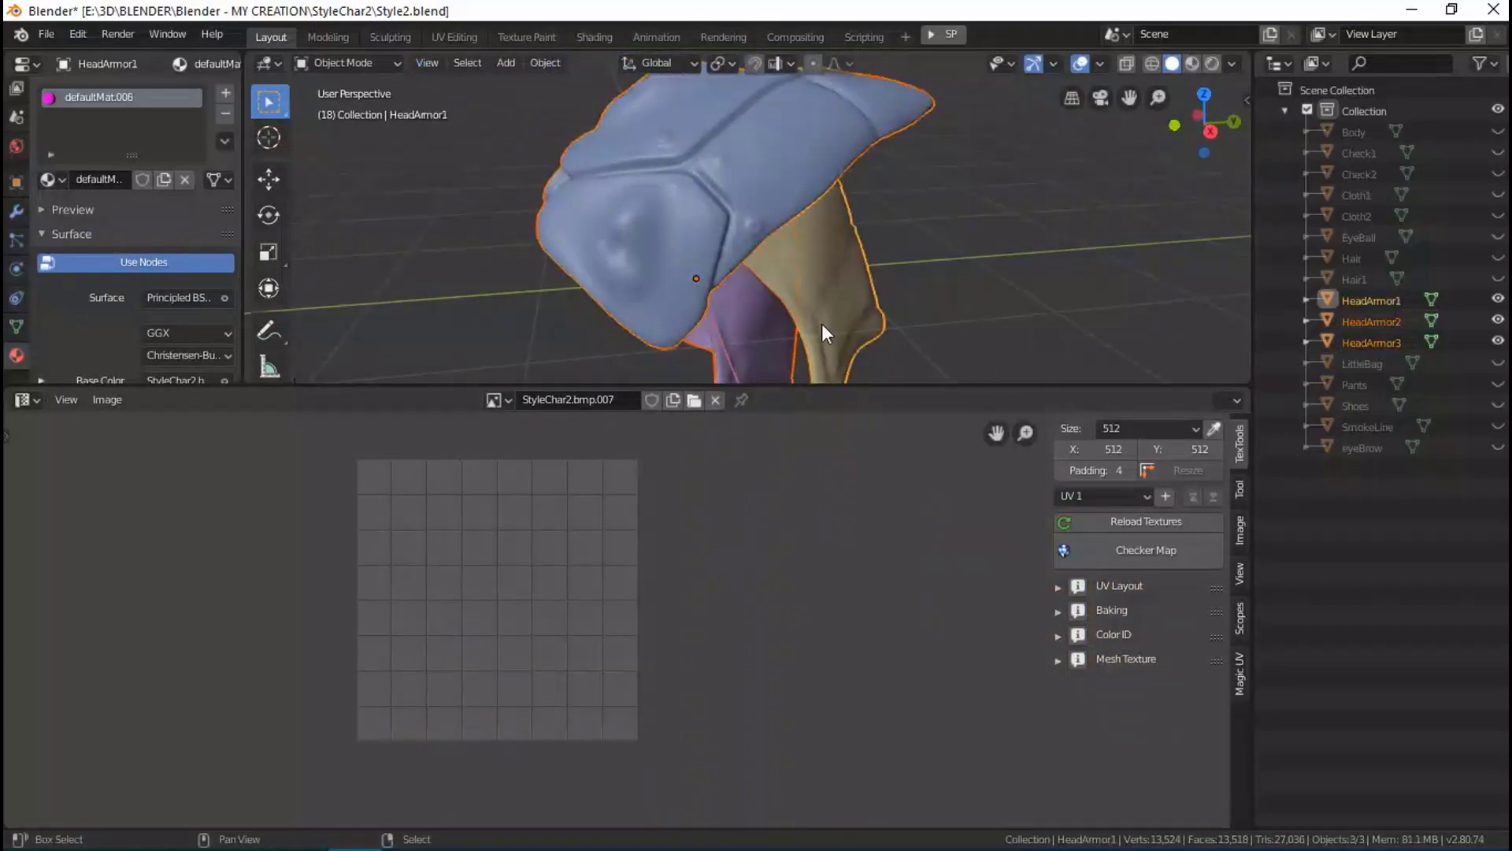
key("Tab")
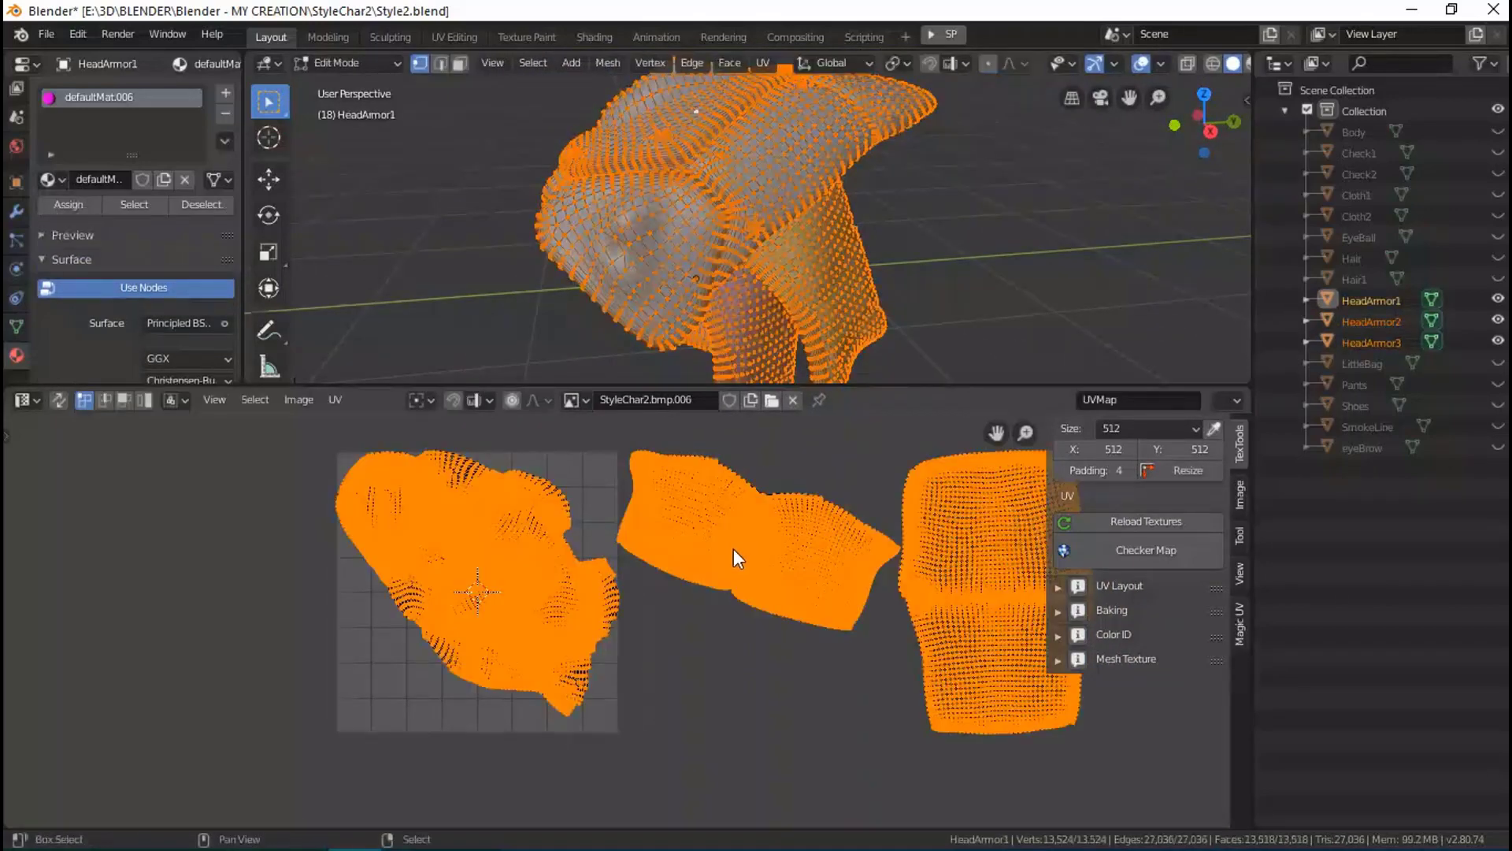
mouse_move(734, 548)
middle_mouse_down()
mouse_move(657, 547)
mouse_move(694, 549)
middle_mouse_up()
Save the blend file and return to Object Mode.
key("ctrl+s")
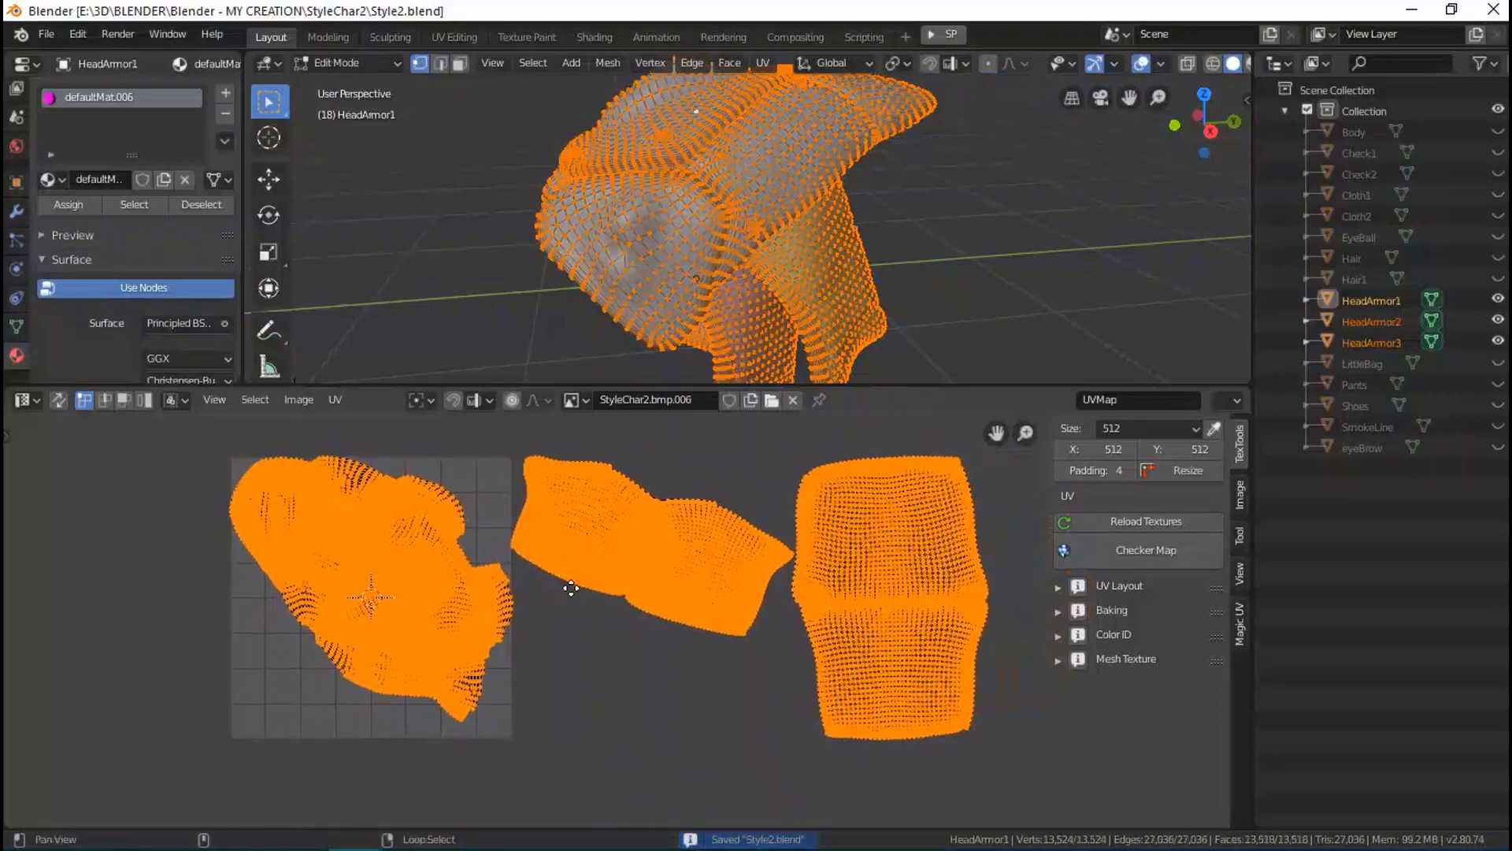
middle_click_drag(570, 588, 570, 608)
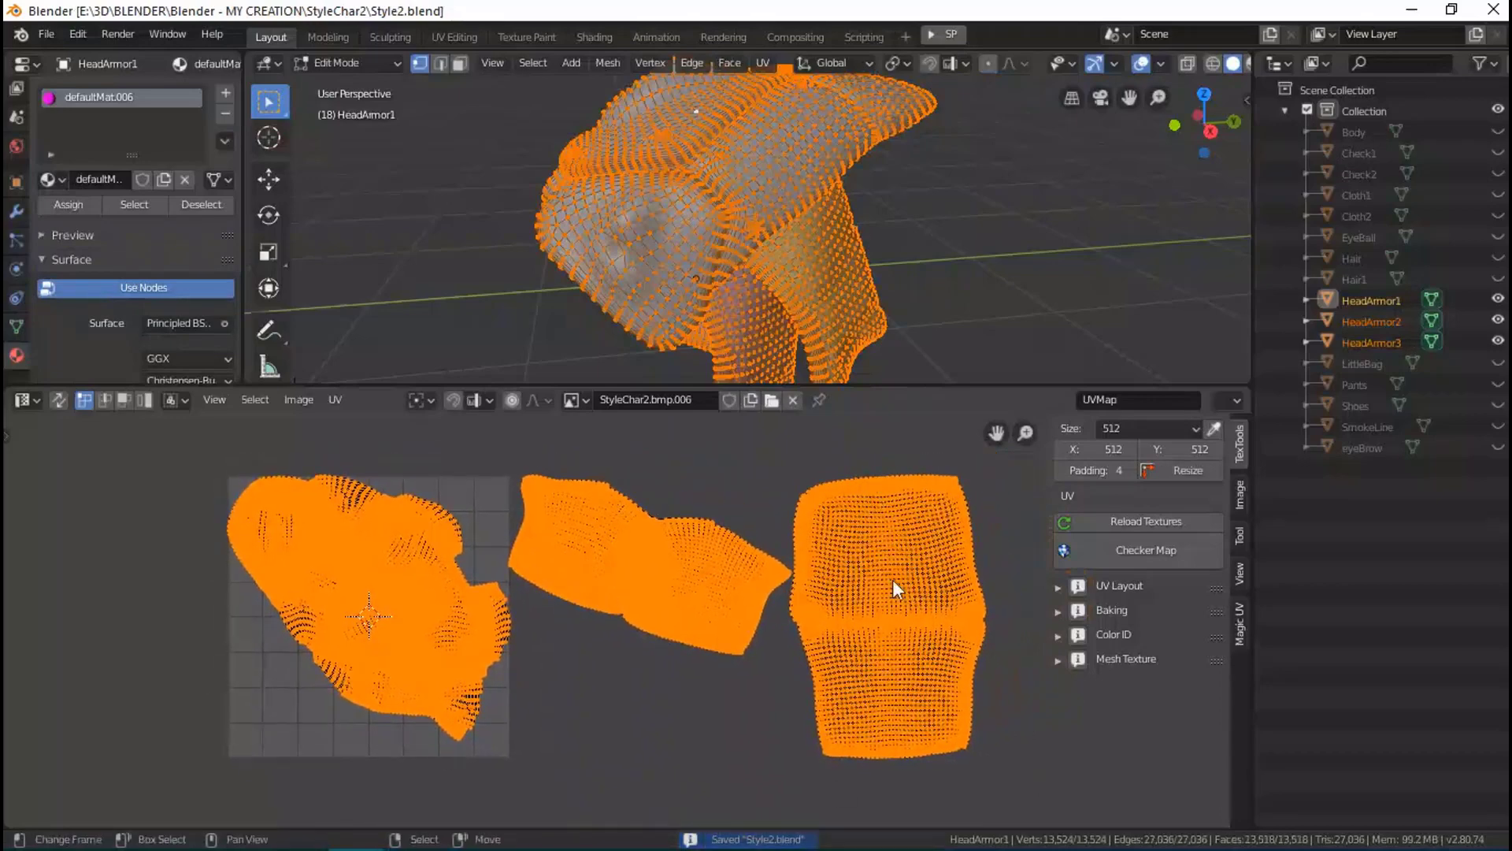
scroll(838, 209, "down", 3)
key("Tab")
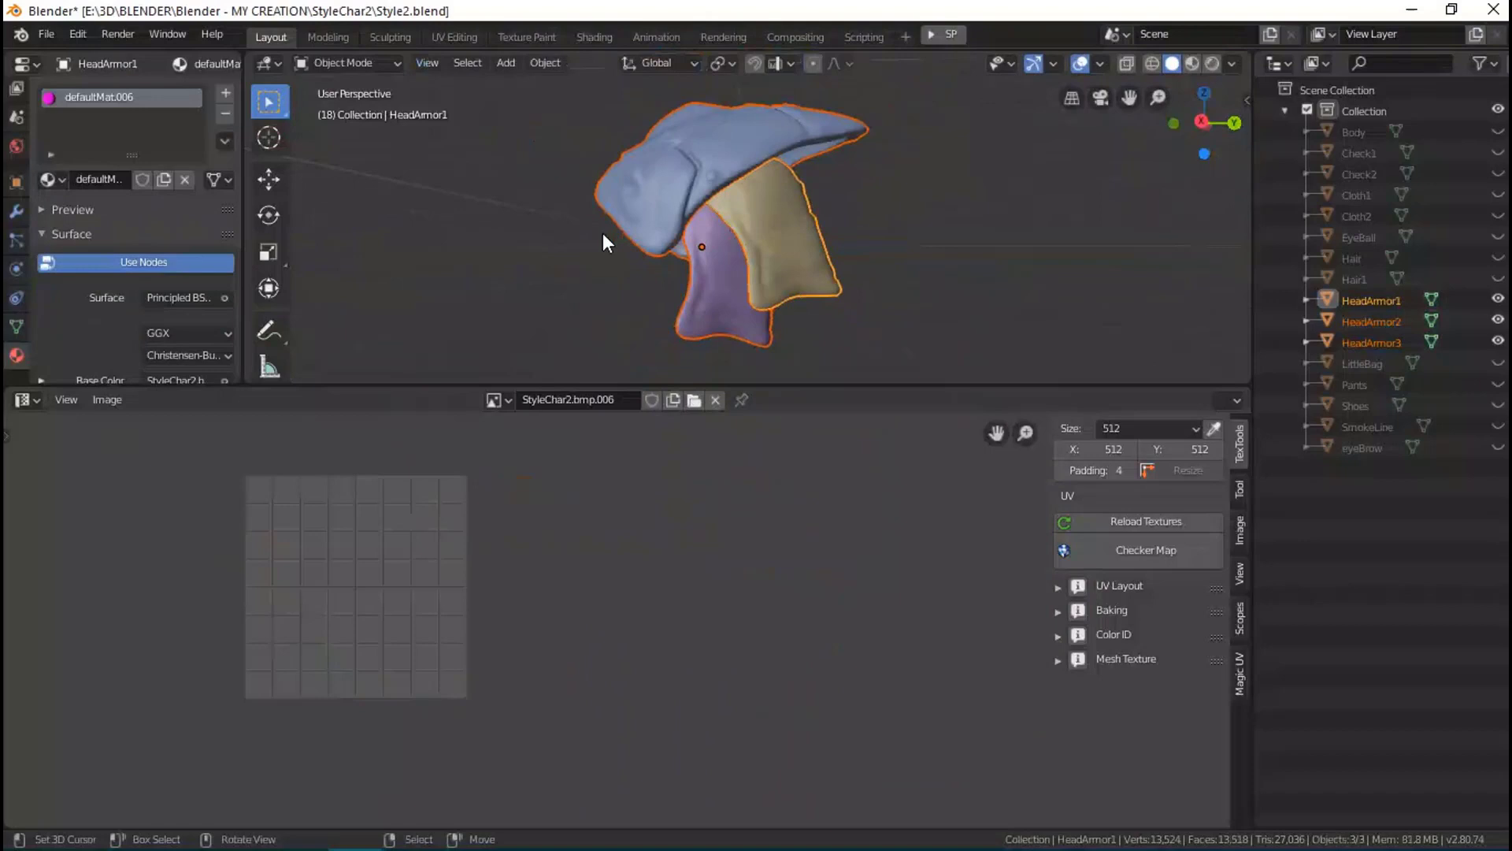
Select HeadArmor3 and confirm its material name as 1.
left_click(739, 203)
middle_click_drag(739, 201, 776, 212)
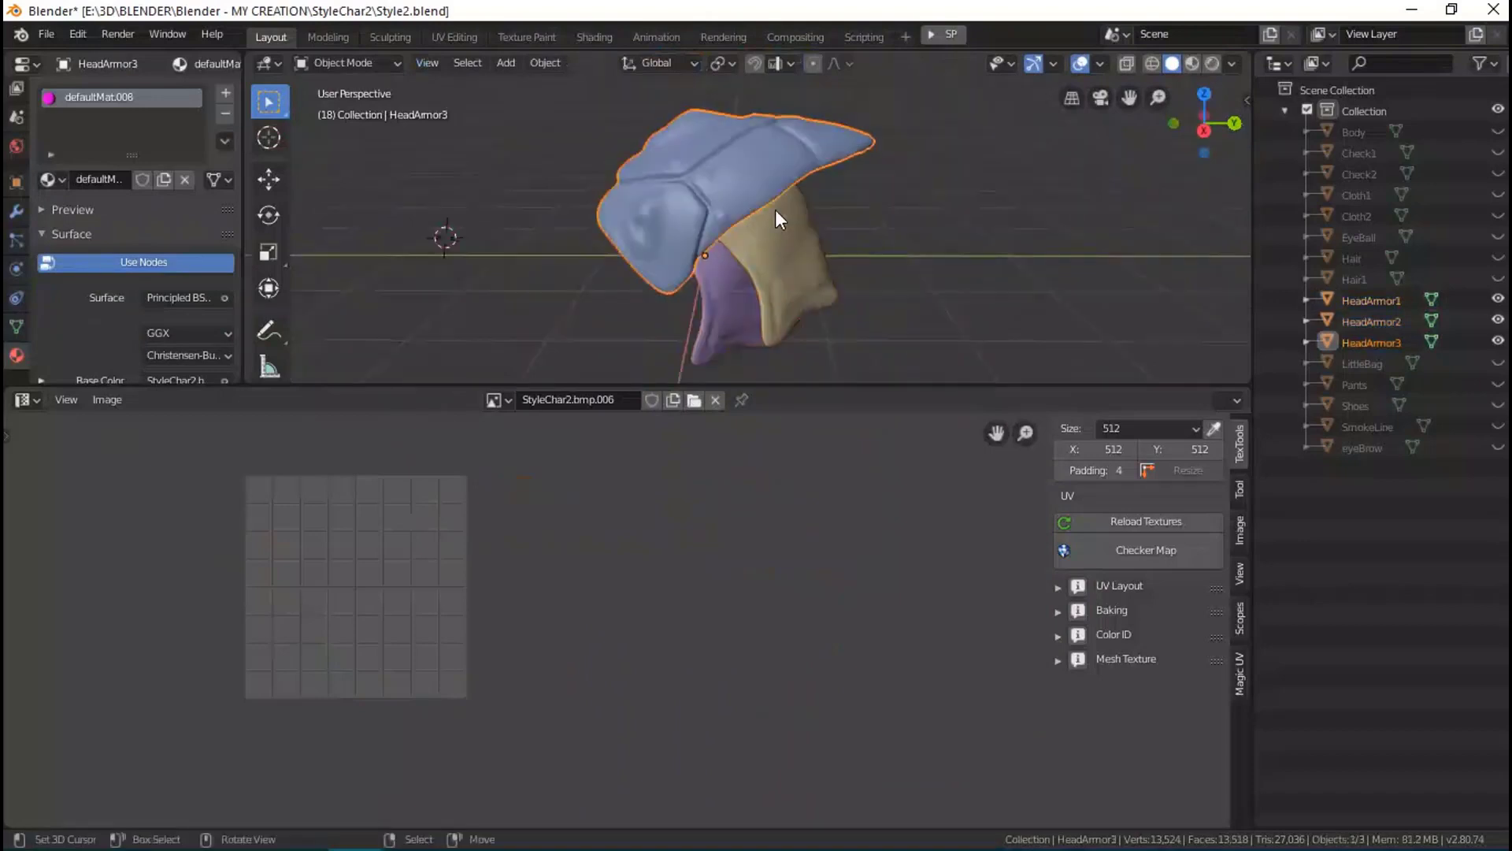
double_click(135, 99)
type("1")
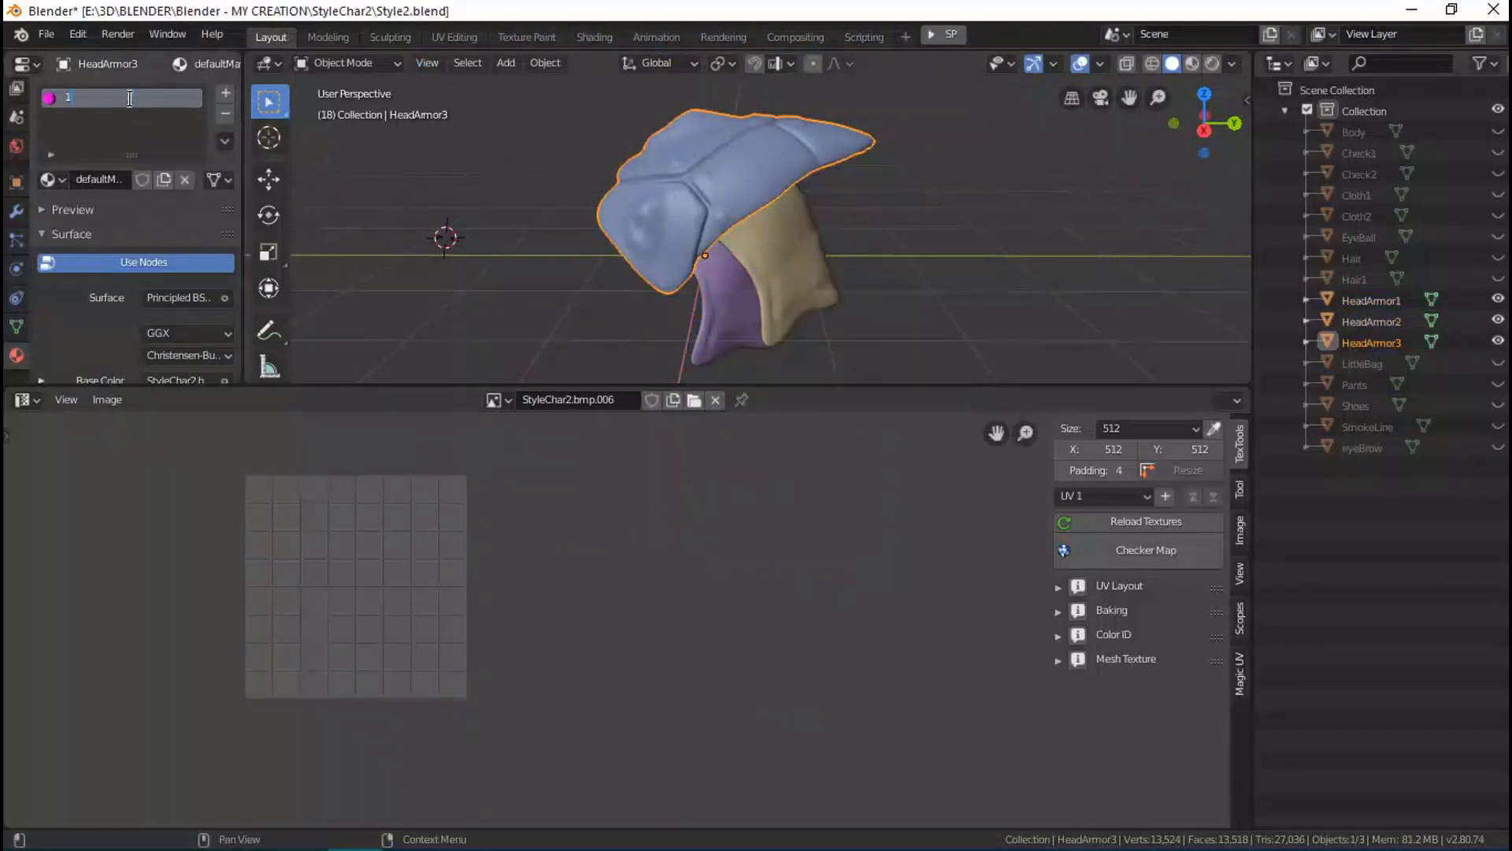
key("Return")
Rename the beige HeadArmor1 piece's material to 2.
left_click(759, 234)
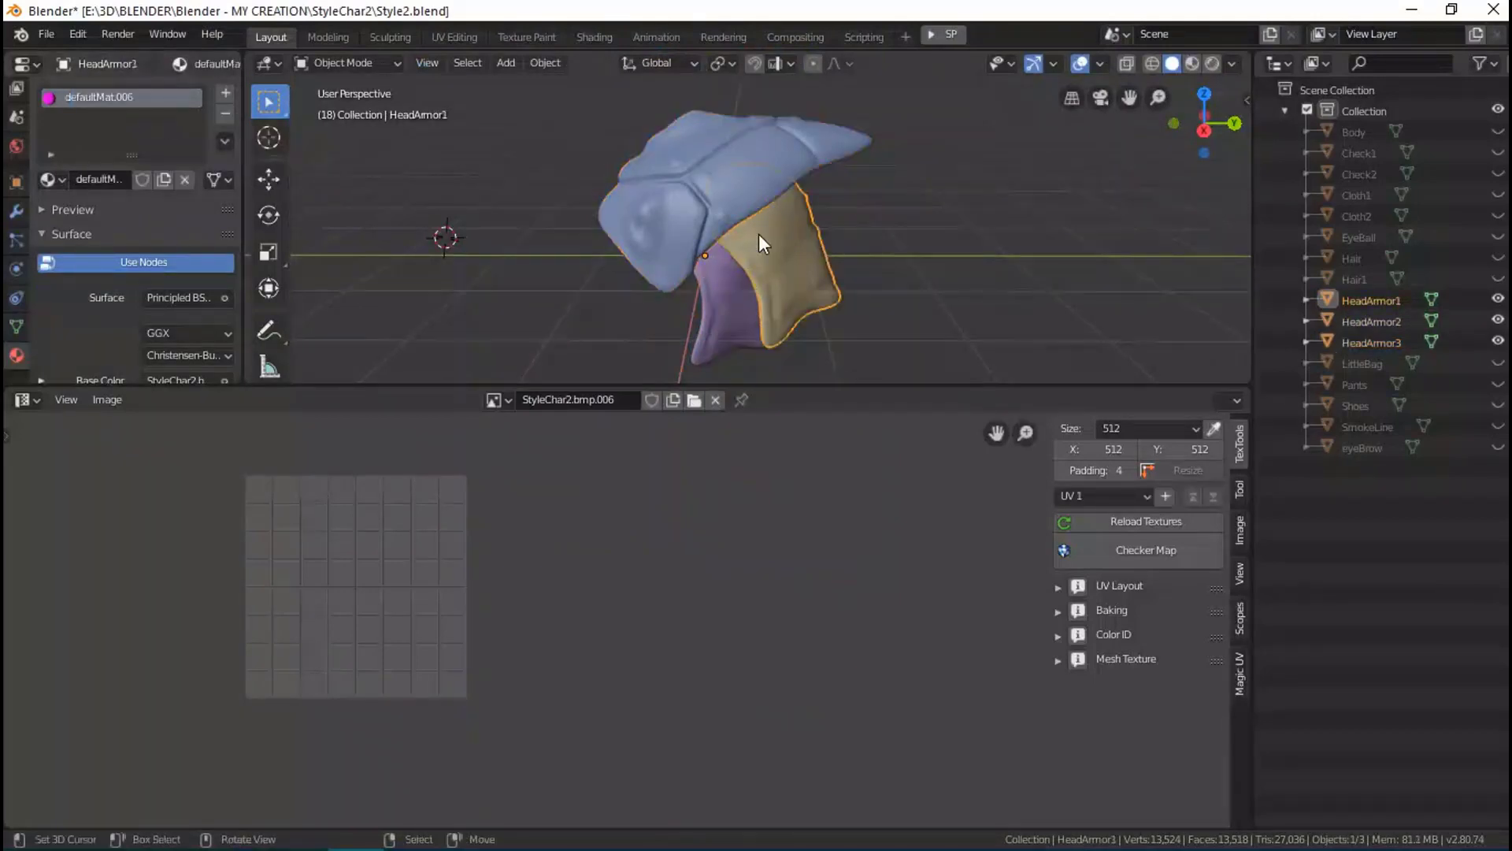
double_click(99, 97)
type("2")
key("Return")
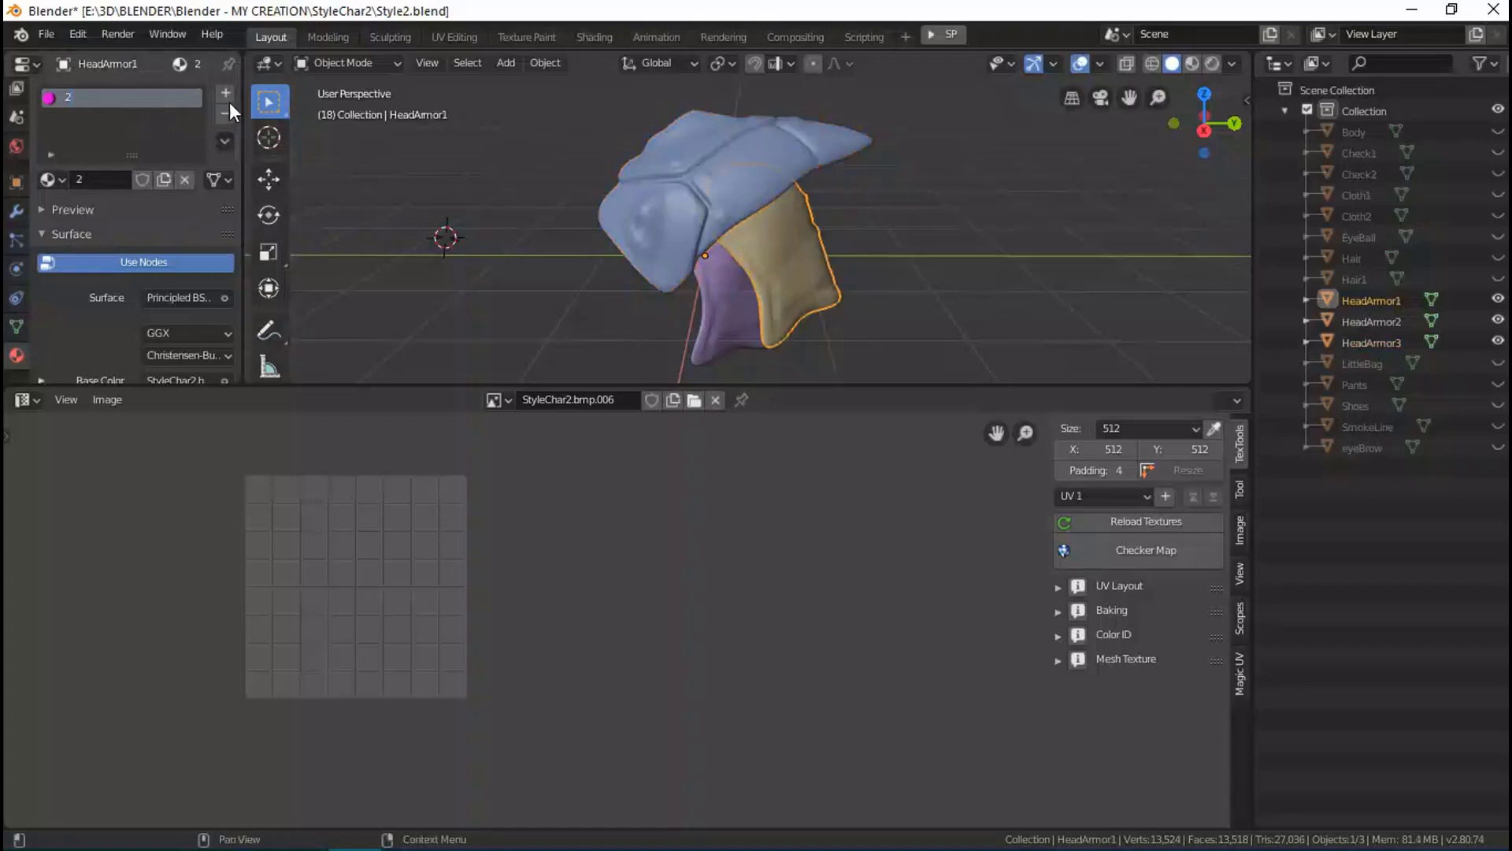
Rename the purple HeadArmor2 piece's material to 3.
left_click(724, 300)
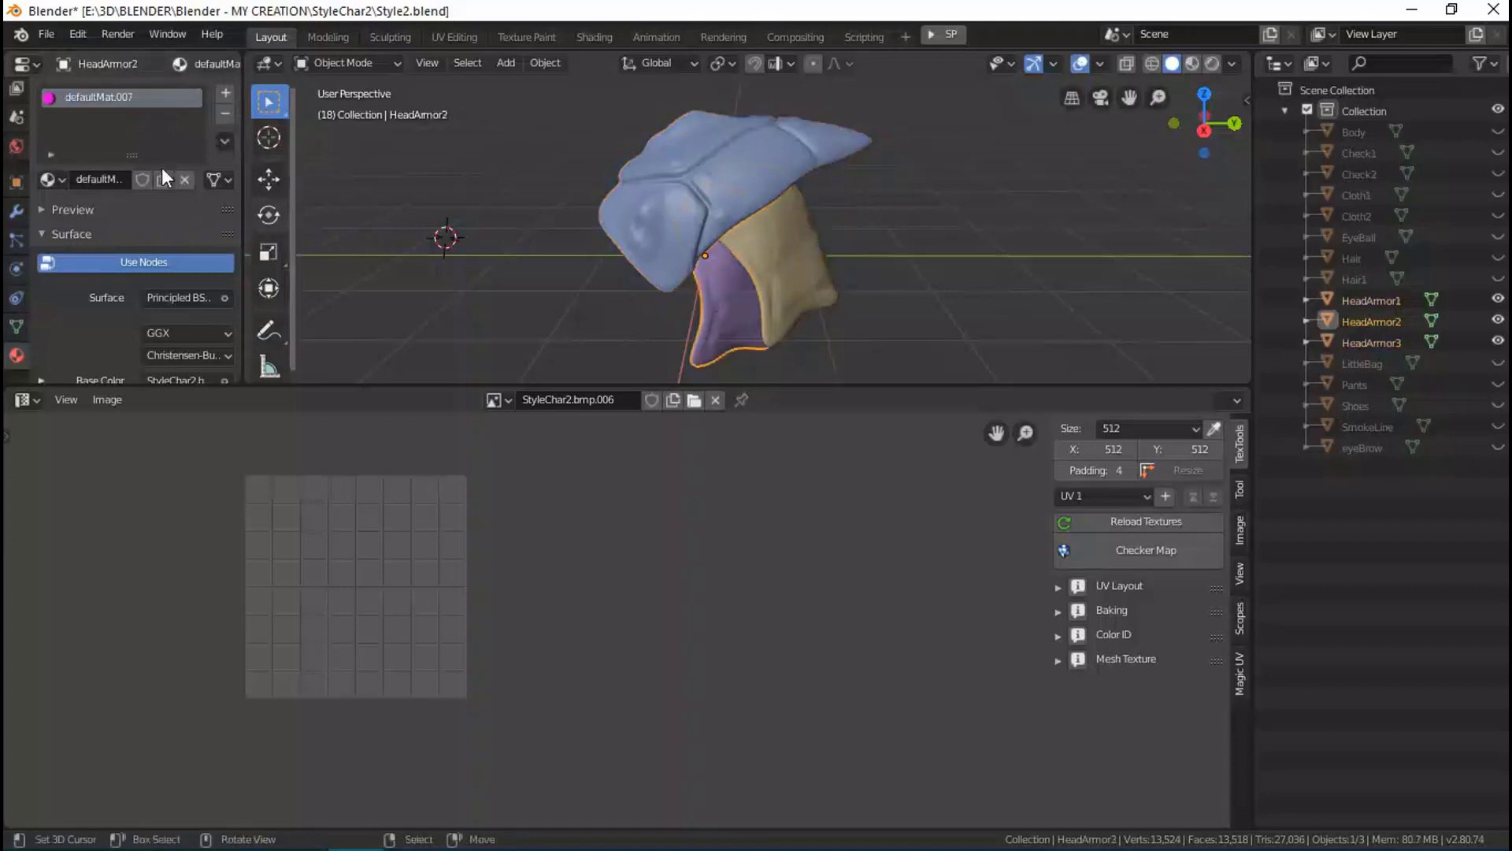
double_click(120, 97)
type("3")
key("Return")
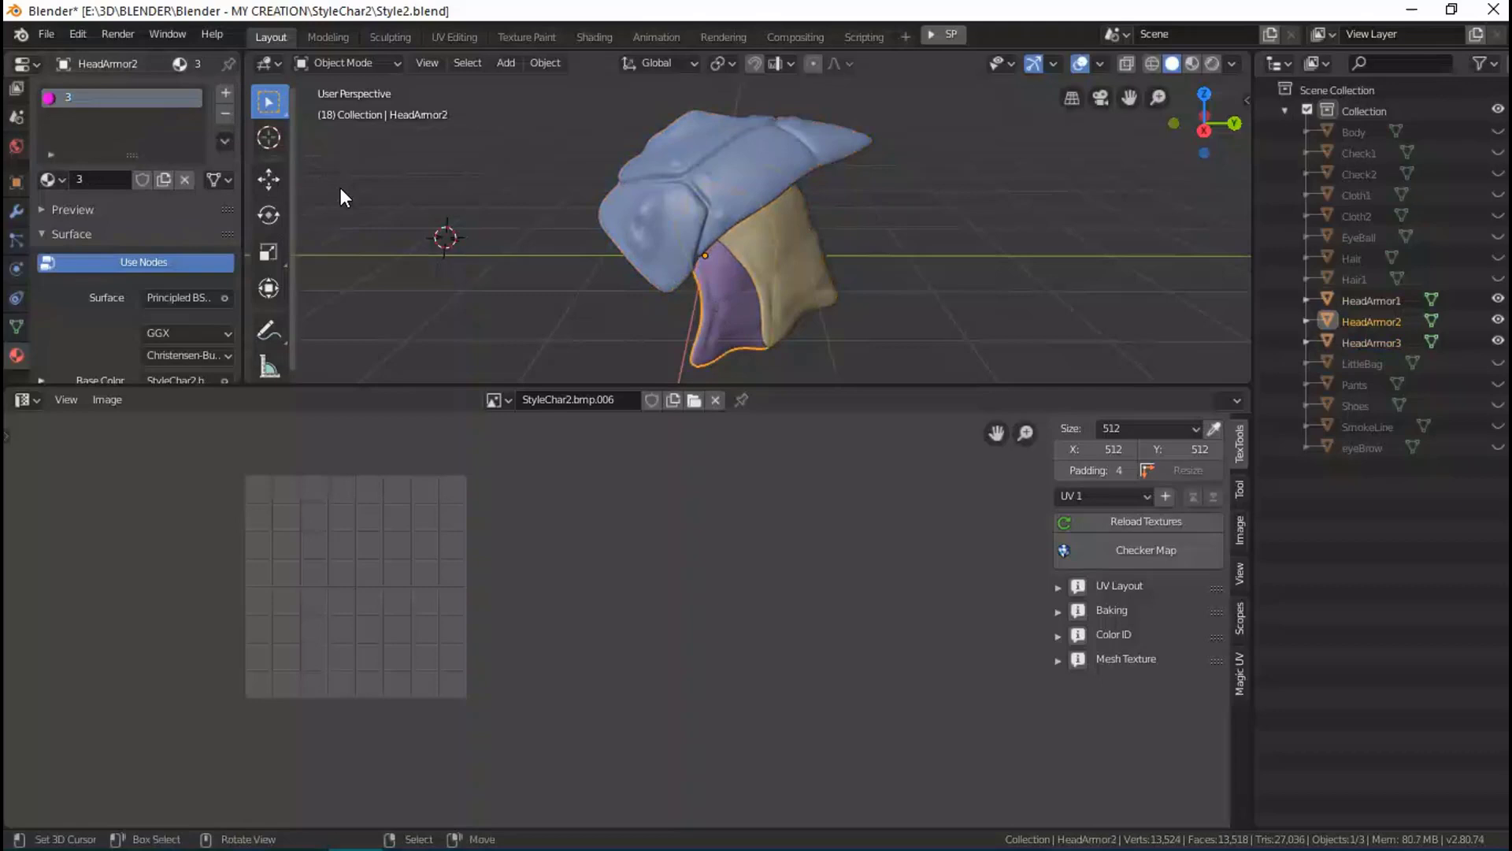
mouse_move(747, 298)
middle_mouse_down()
mouse_move(801, 271)
mouse_move(736, 278)
mouse_move(684, 355)
mouse_move(783, 306)
middle_mouse_up()
Select all three head-armor pieces, save, and join them into one mesh.
mouse_move(374, 597)
middle_mouse_down()
mouse_move(487, 619)
mouse_move(656, 585)
middle_mouse_up()
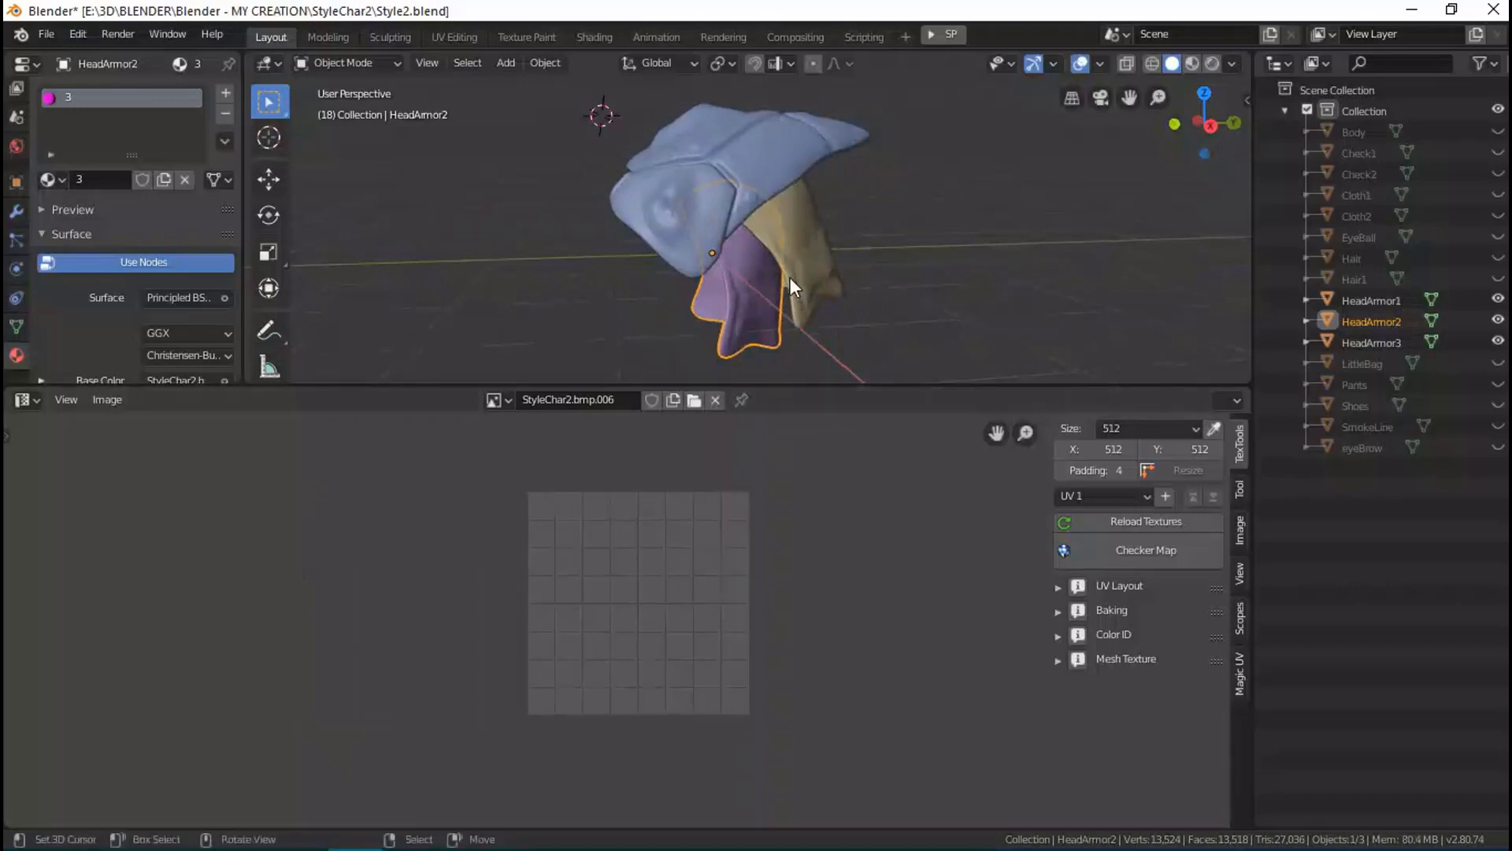
mouse_move(790, 277)
middle_mouse_down()
mouse_move(748, 267)
mouse_move(775, 244)
middle_mouse_up()
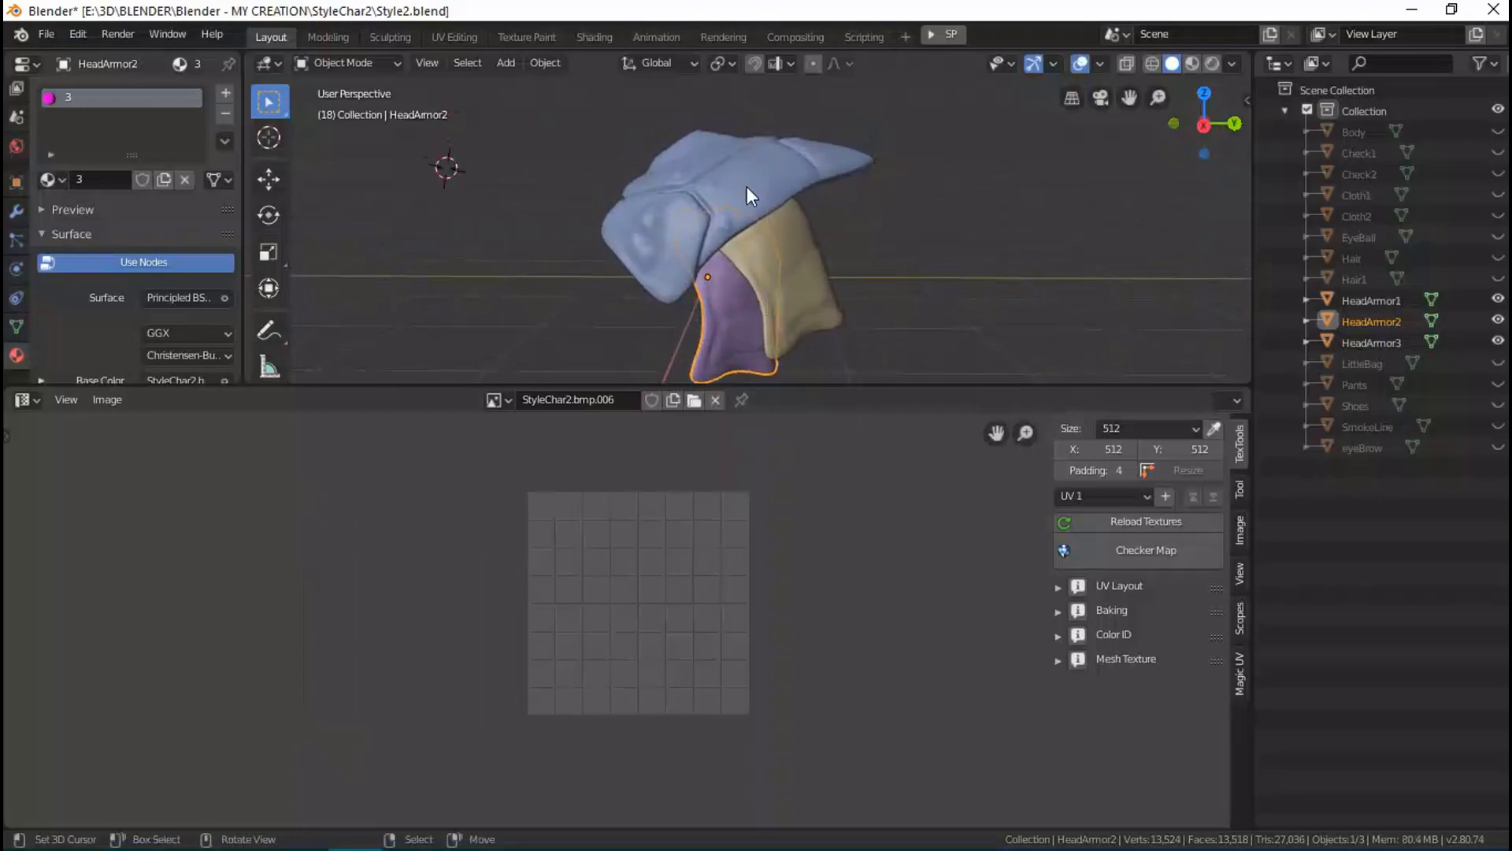
left_click(765, 162, "shift")
left_click(799, 236, "shift")
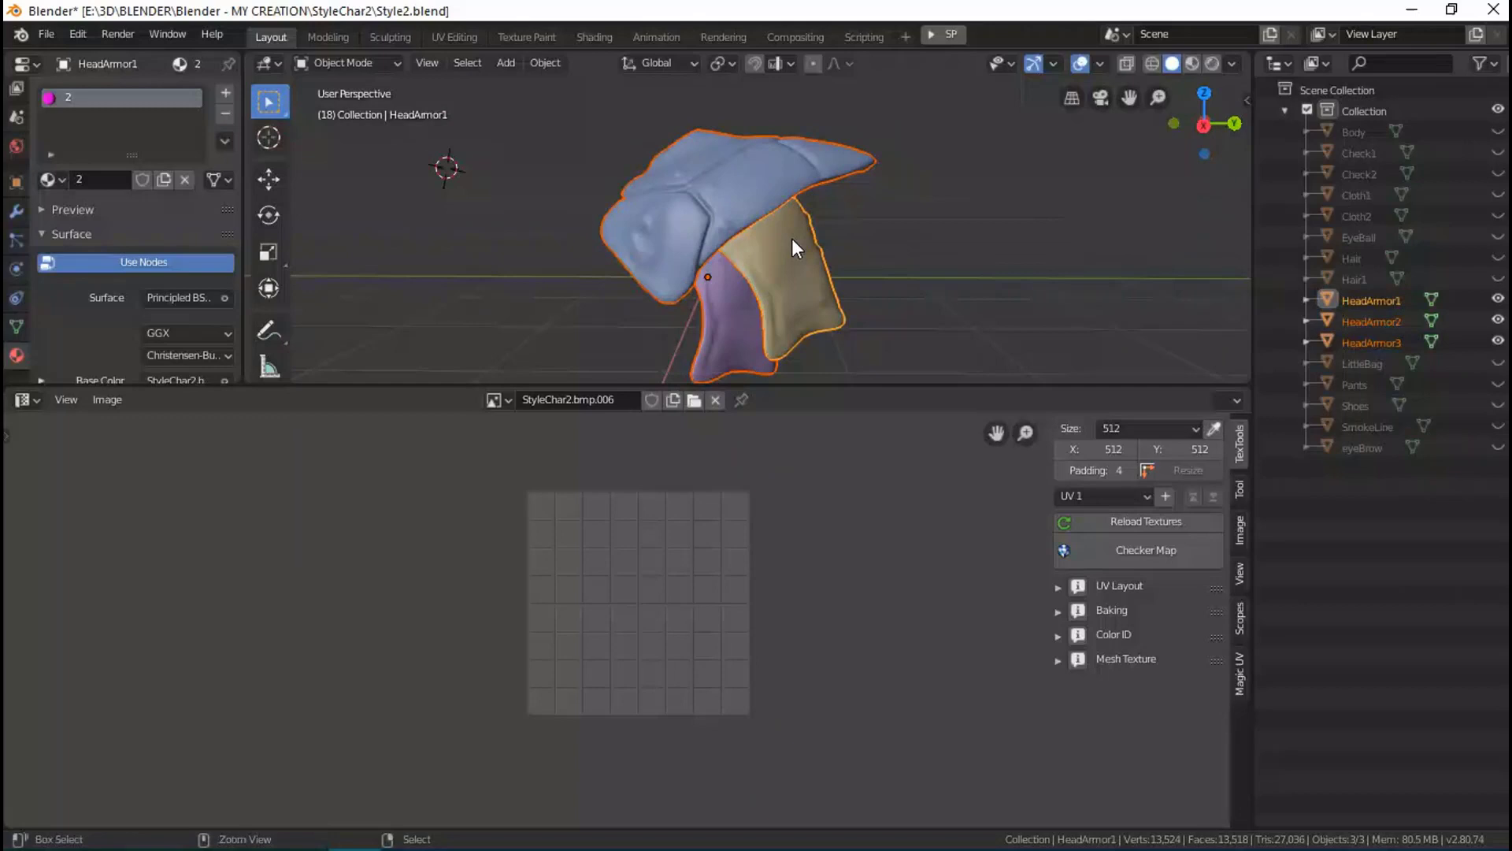
key("ctrl+s")
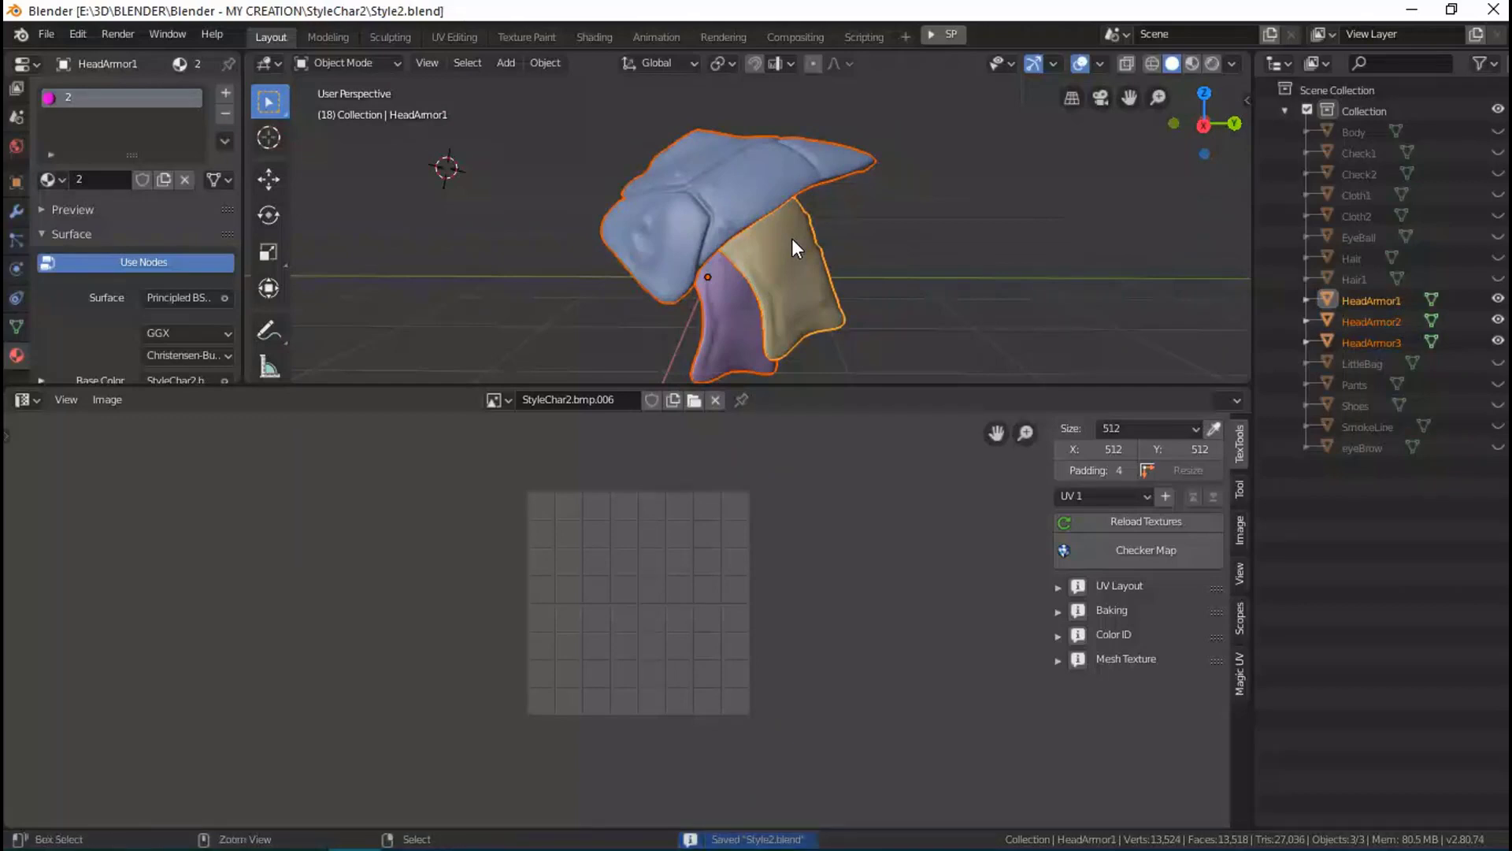
key("ctrl+j")
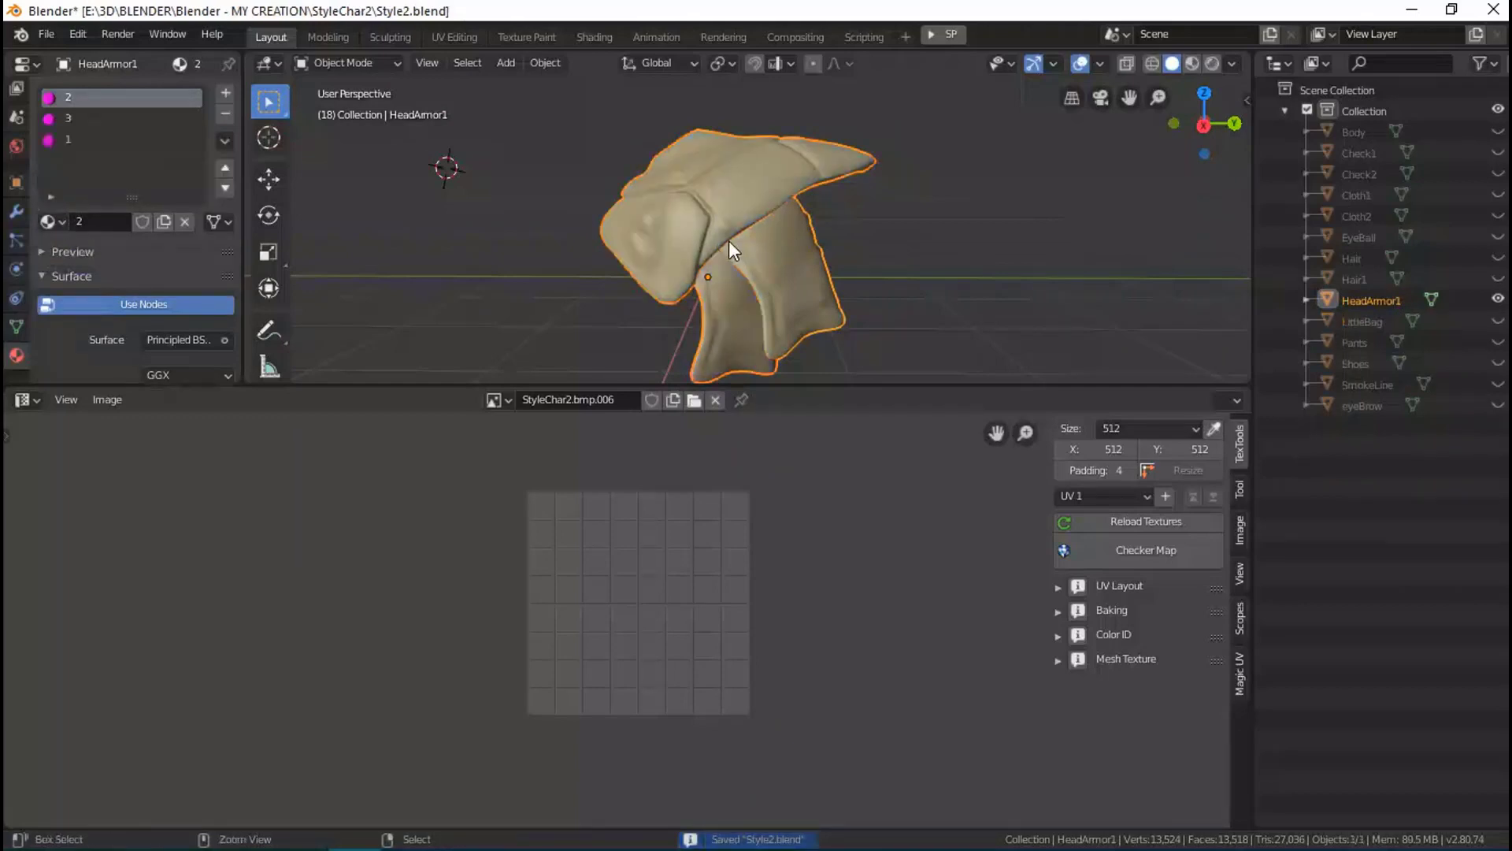
Inspect the joined mesh's UV islands, save, and return to Object Mode.
mouse_move(694, 242)
middle_mouse_down()
mouse_move(765, 261)
mouse_move(802, 251)
middle_mouse_up()
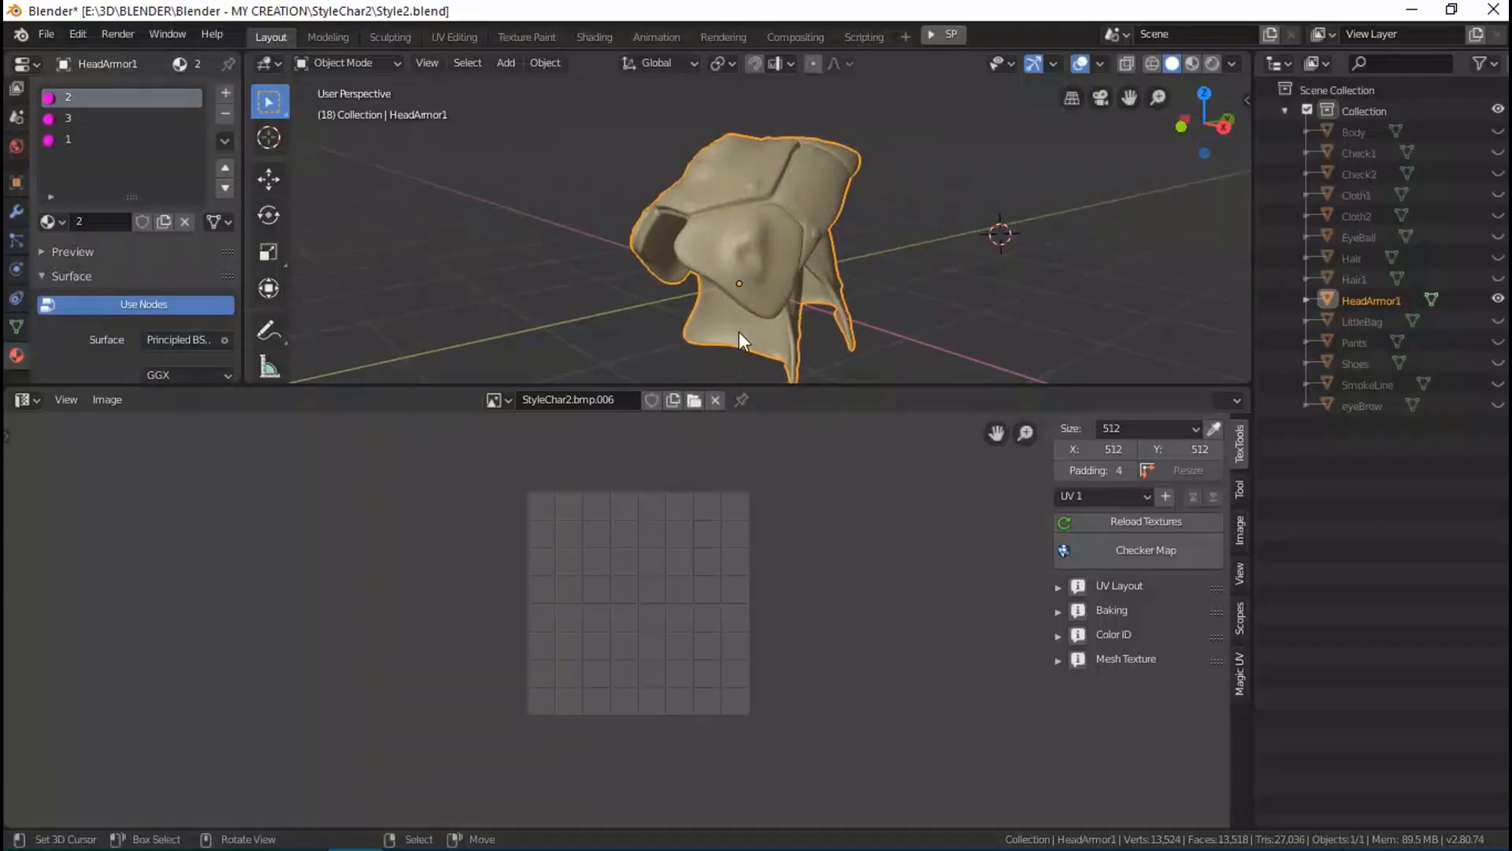
middle_click_drag(736, 336, 699, 310)
key("Tab")
middle_click_drag(764, 537, 635, 537)
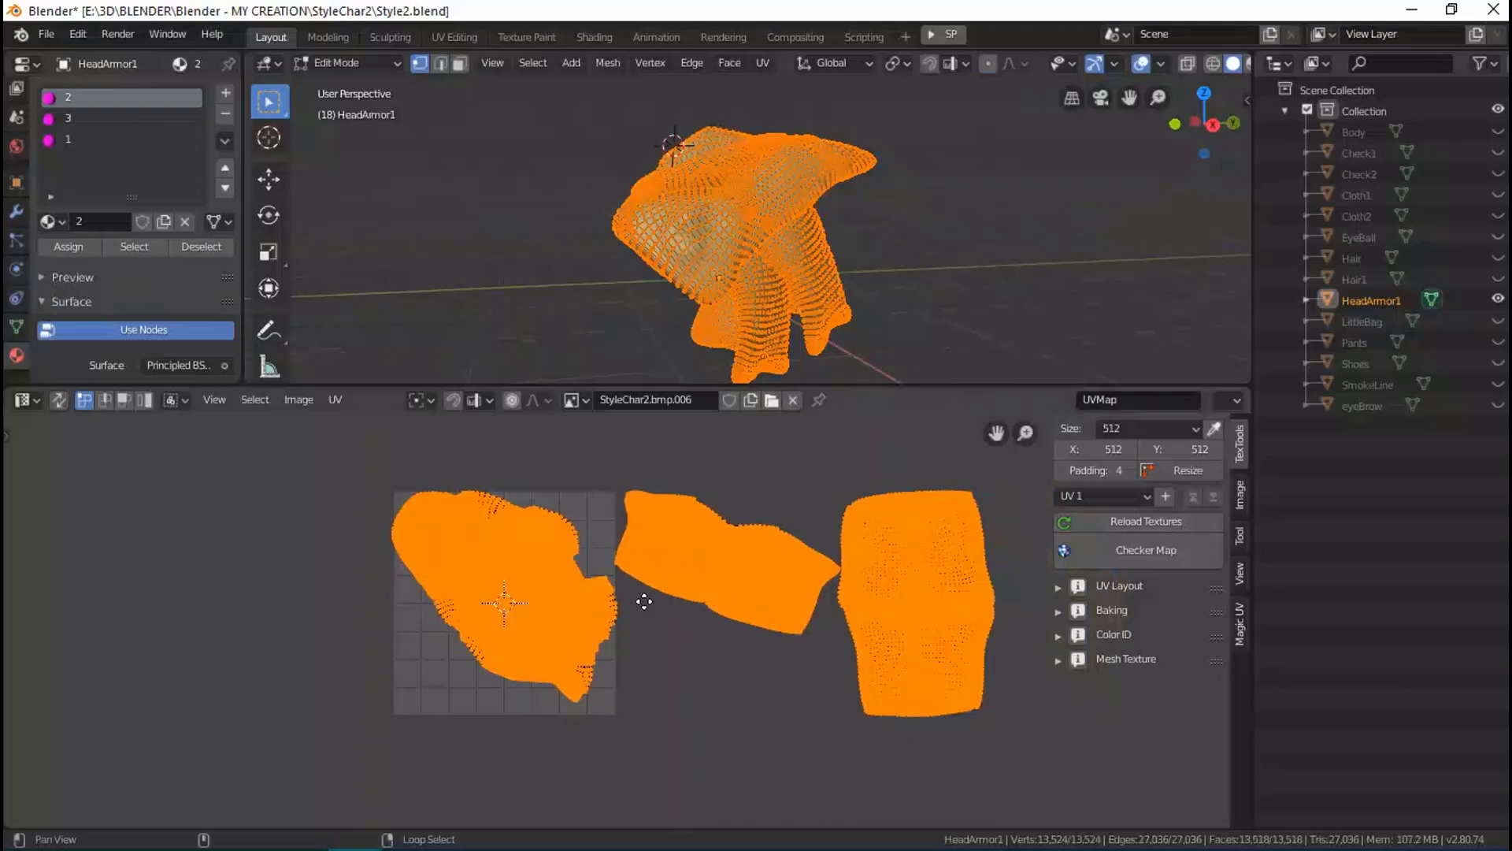
middle_click_drag(784, 541, 696, 541)
key("ctrl+s")
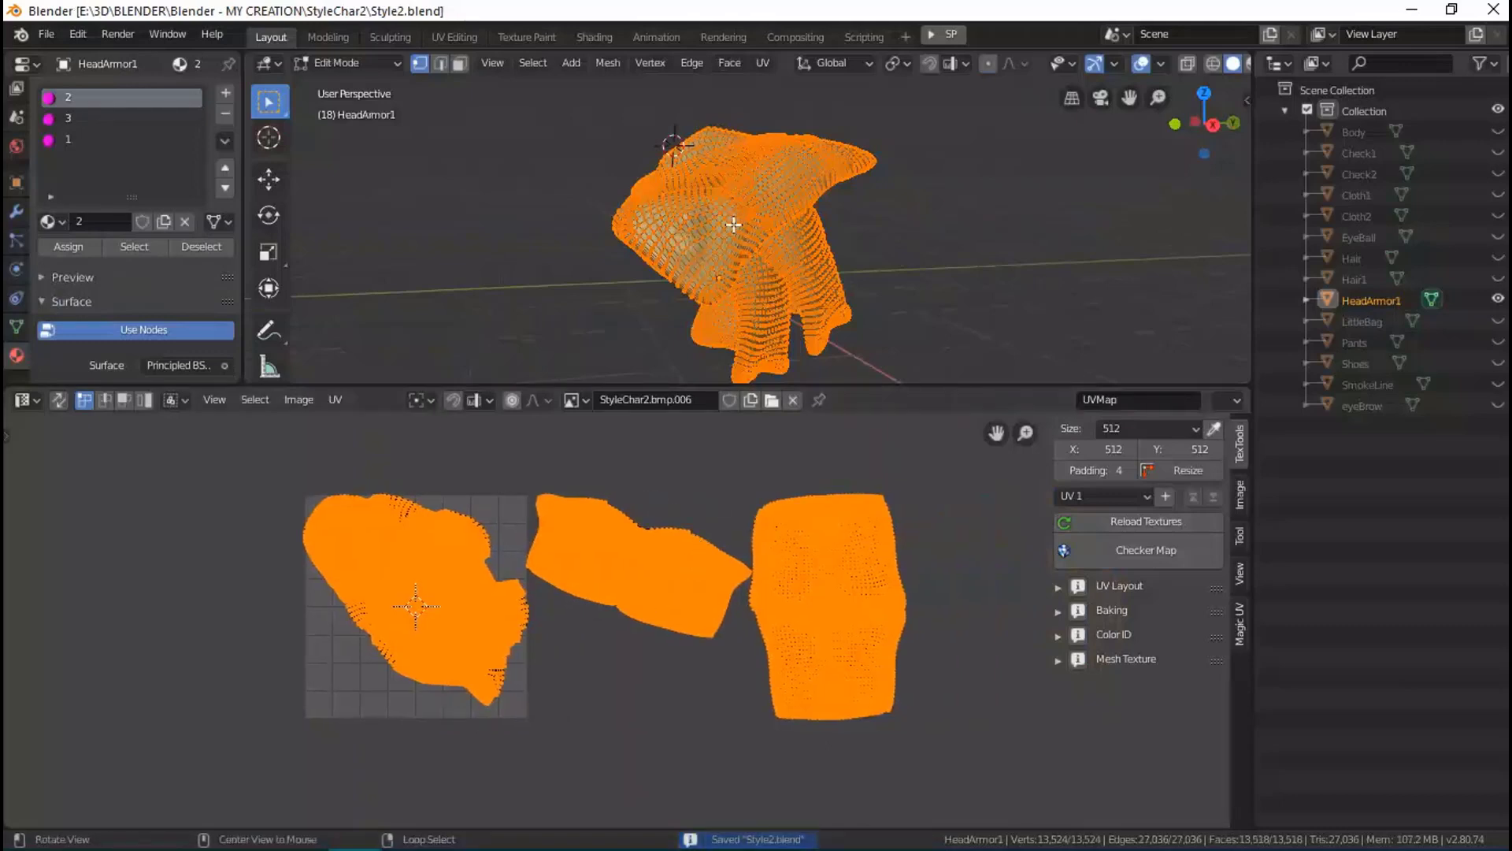
middle_click_drag(746, 246, 726, 220)
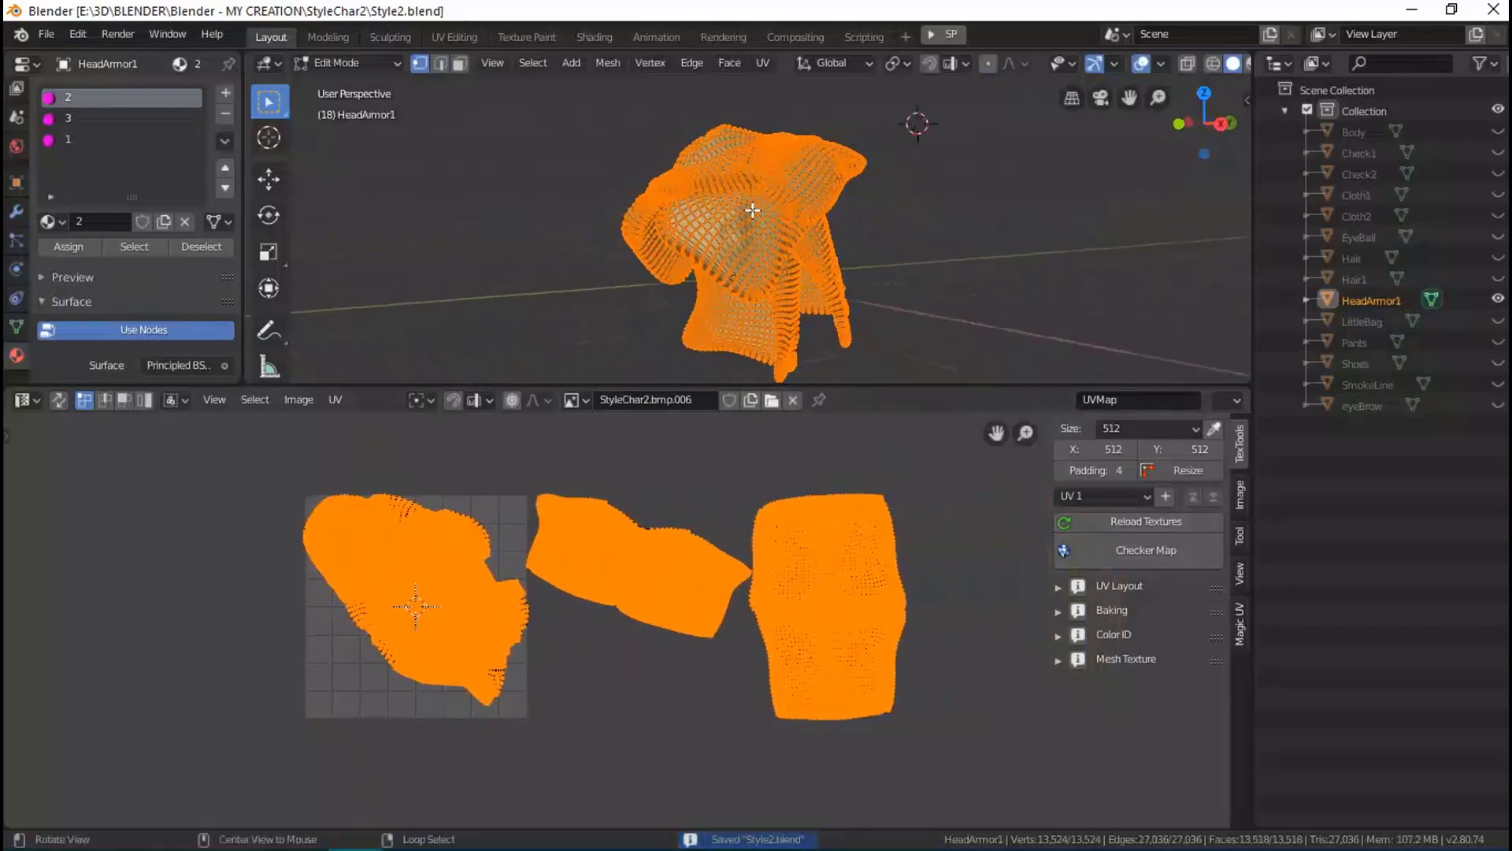
left_click(47, 36)
key("Tab")
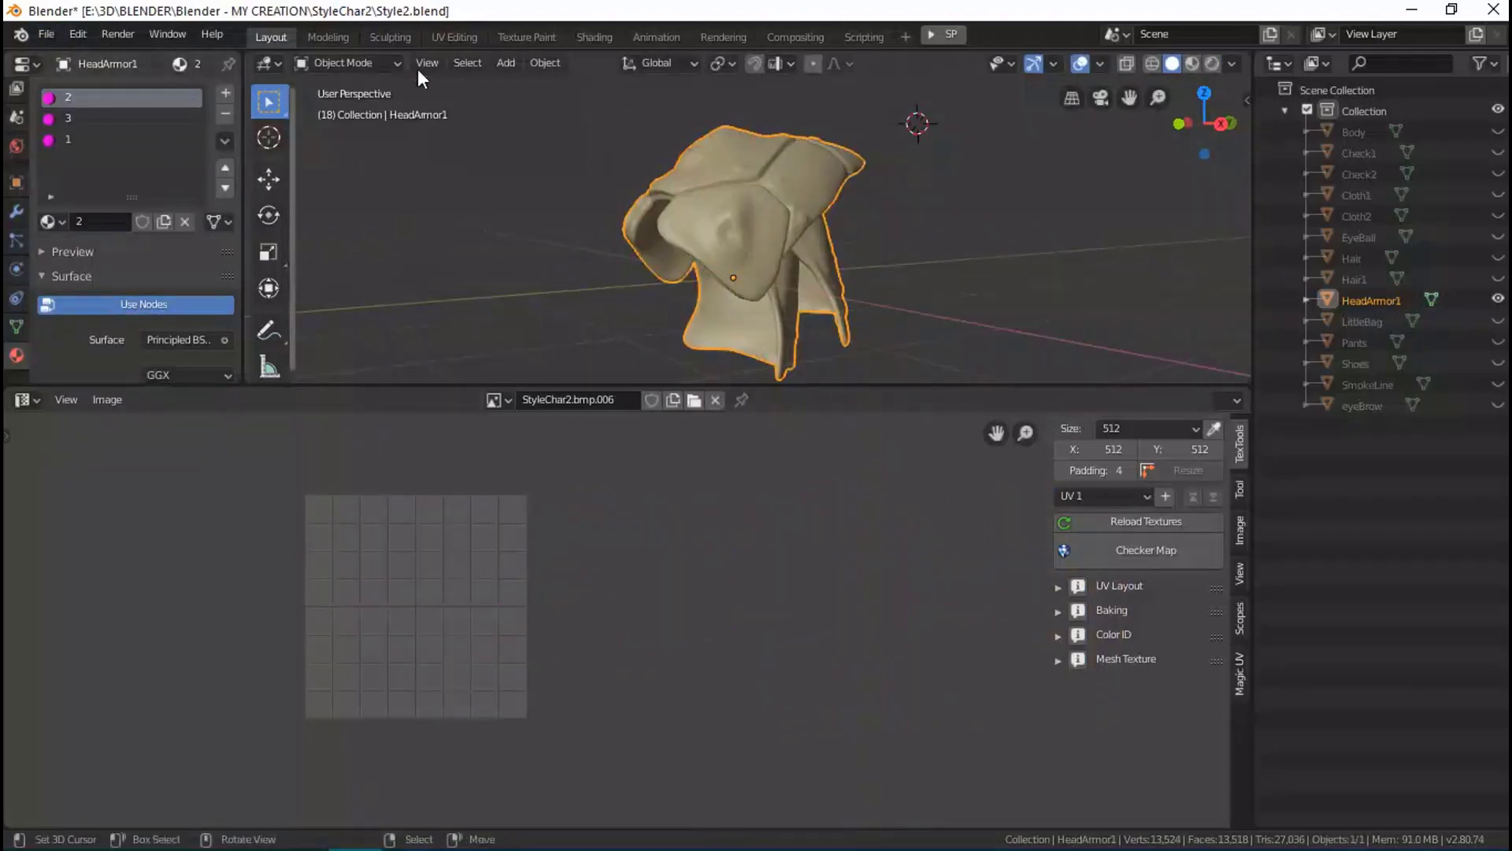
Export the selected mesh as Wavefront OBJ 'Udims' with Selection Only enabled.
left_click(48, 33)
mouse_move(74, 337)
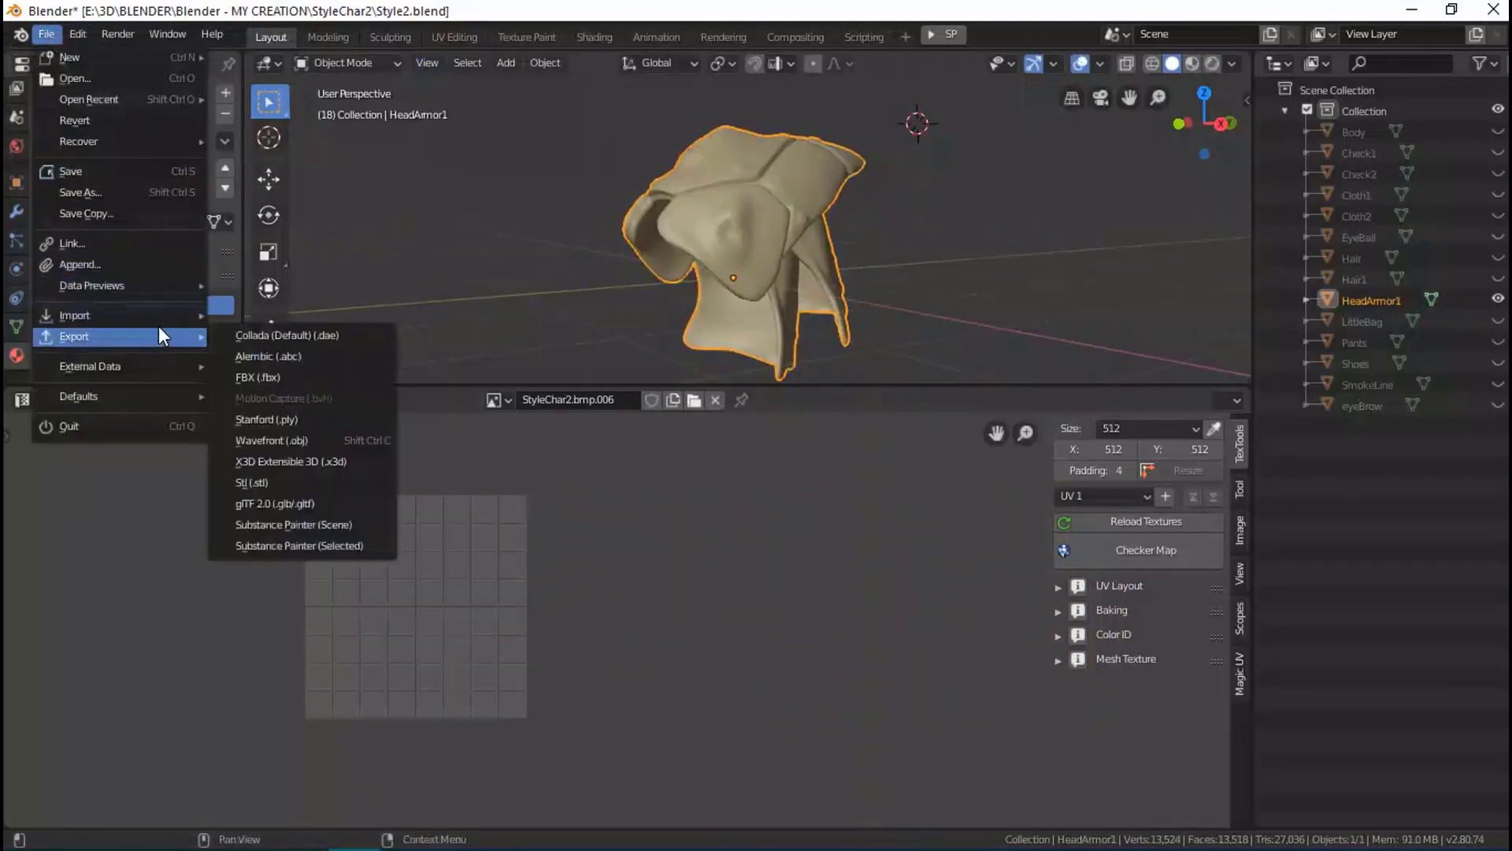
left_click(305, 444)
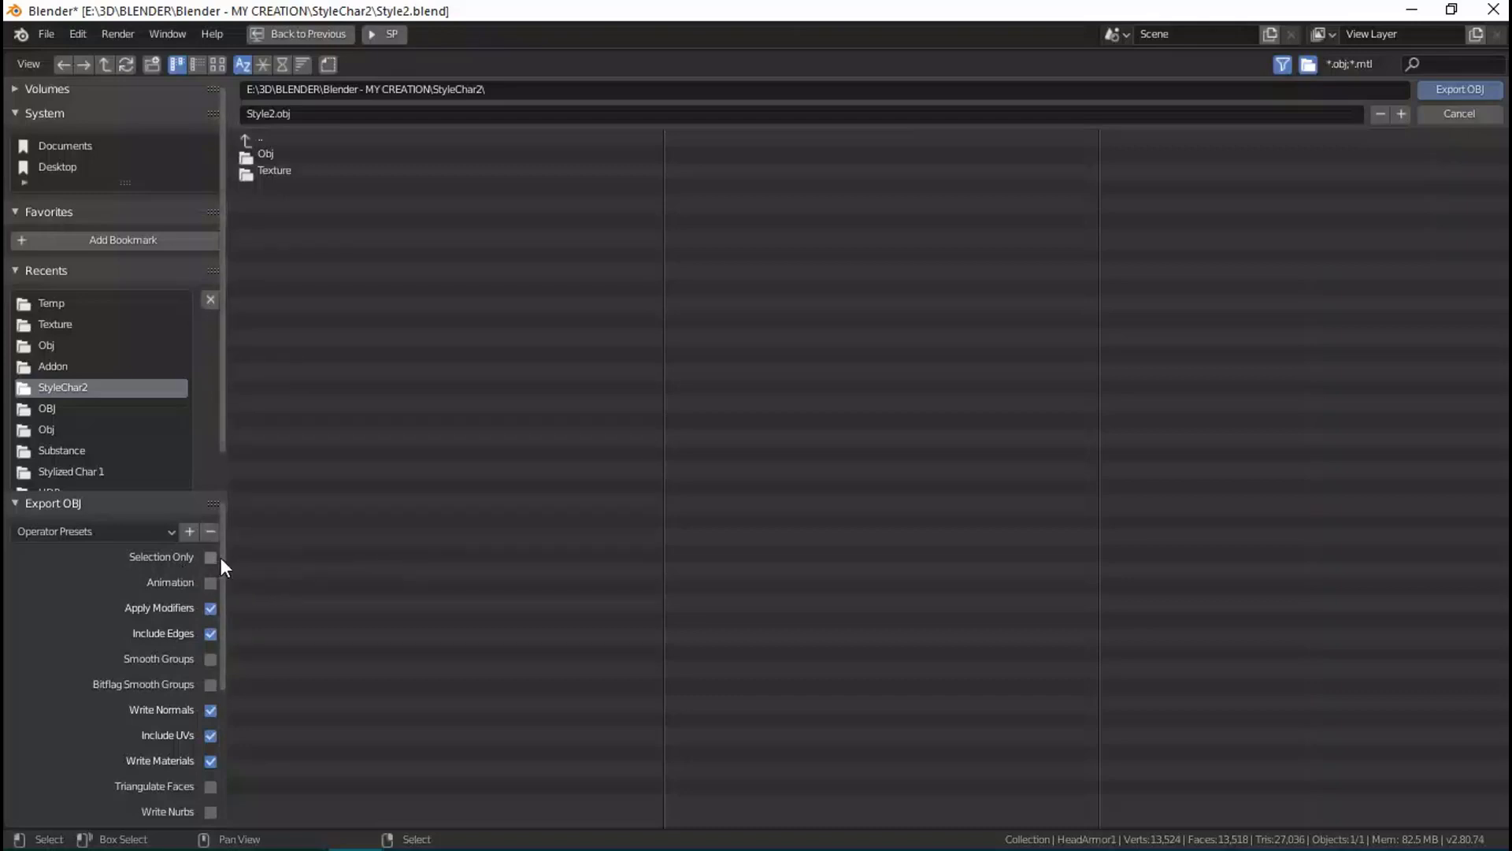
left_click(211, 557)
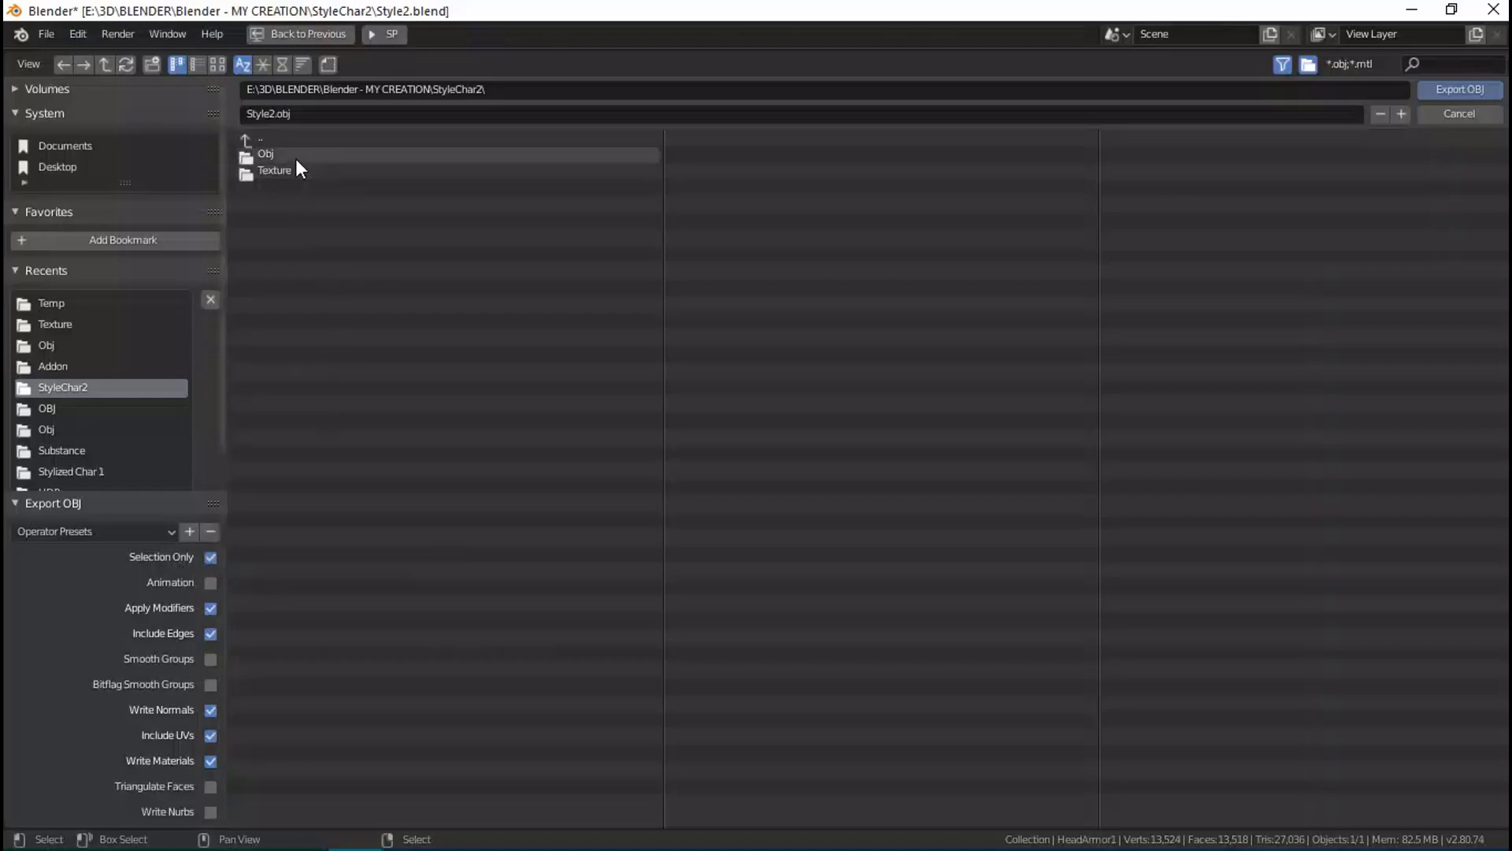
left_click(308, 115)
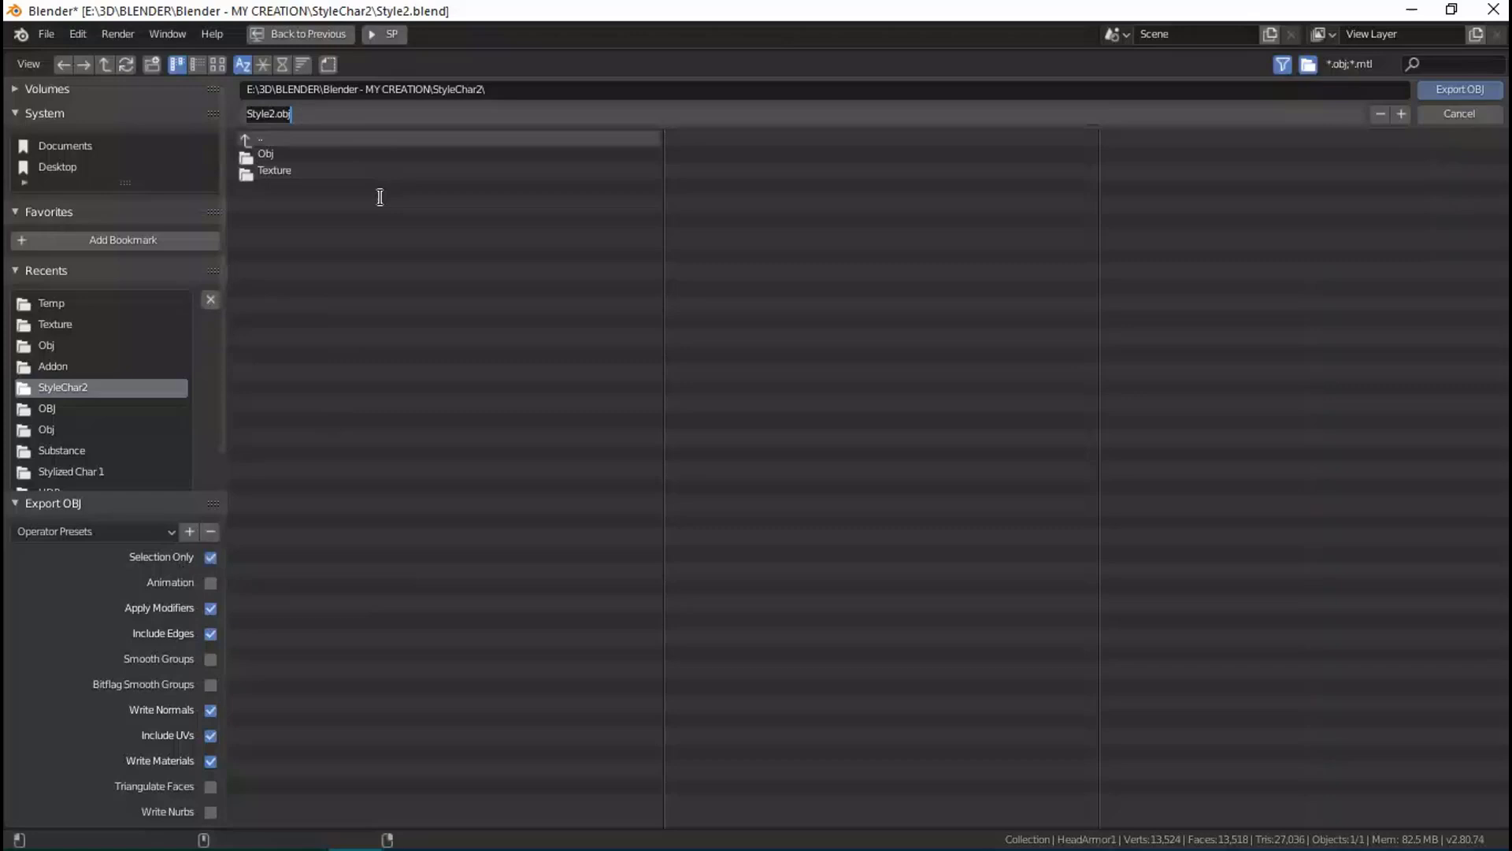
type("Udims")
left_click(380, 201)
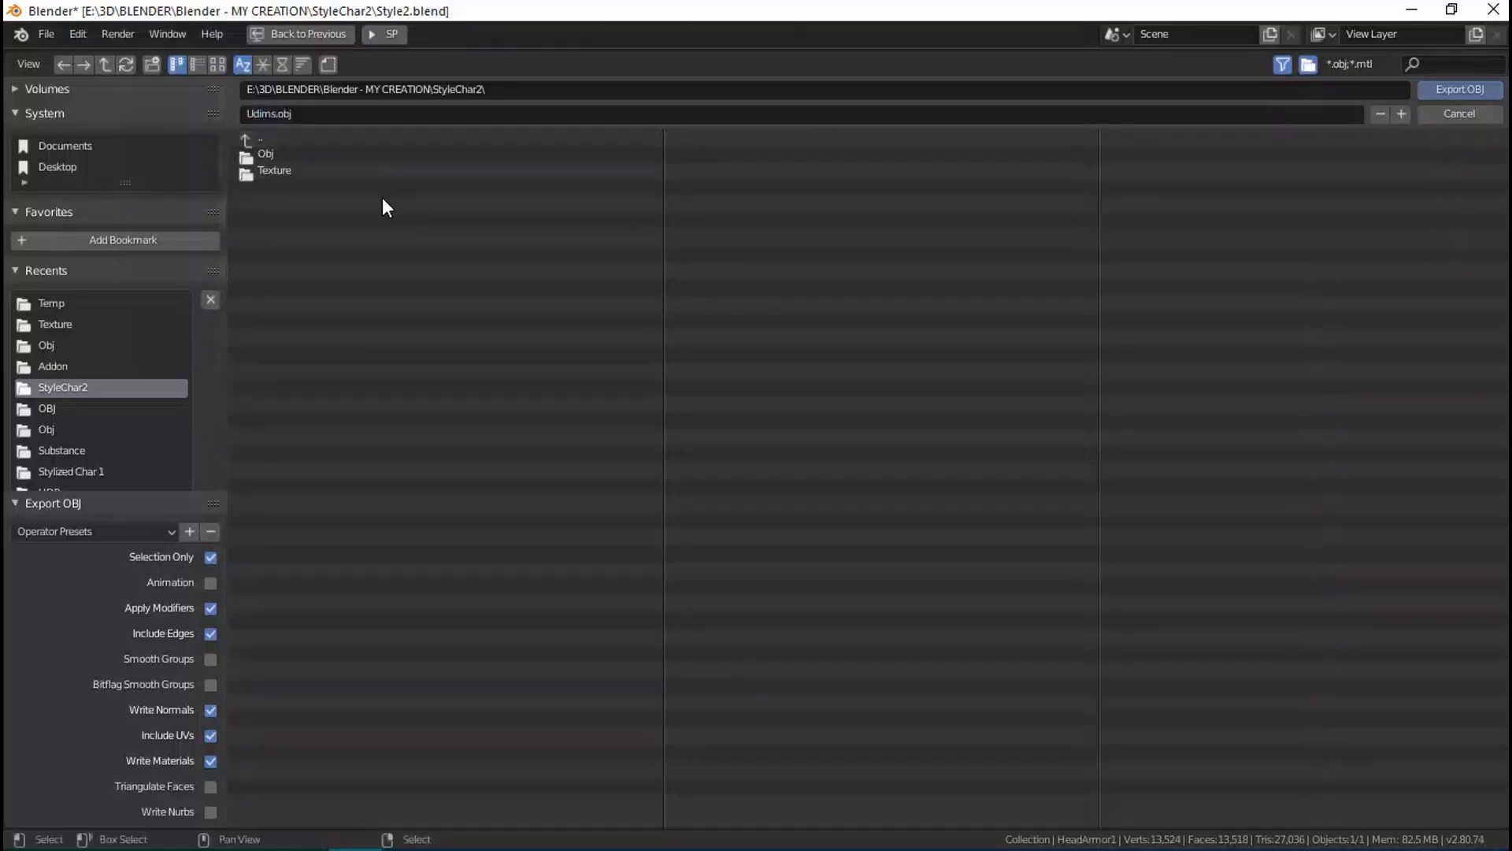
key("Return")
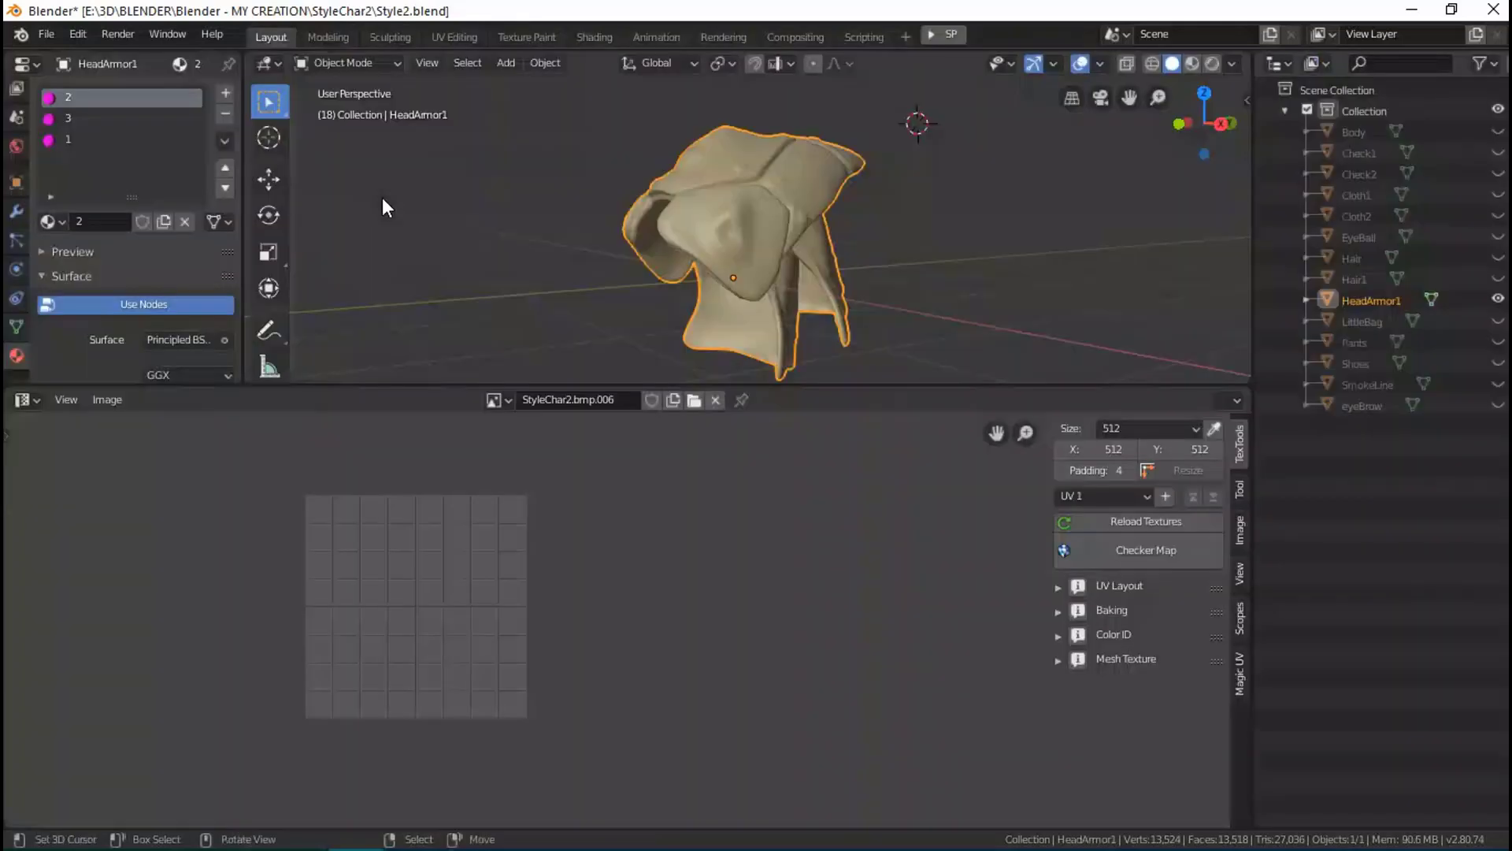
Orbit around the head armor and save the blend file.
mouse_move(778, 235)
middle_mouse_down()
mouse_move(753, 222)
mouse_move(792, 240)
middle_mouse_up()
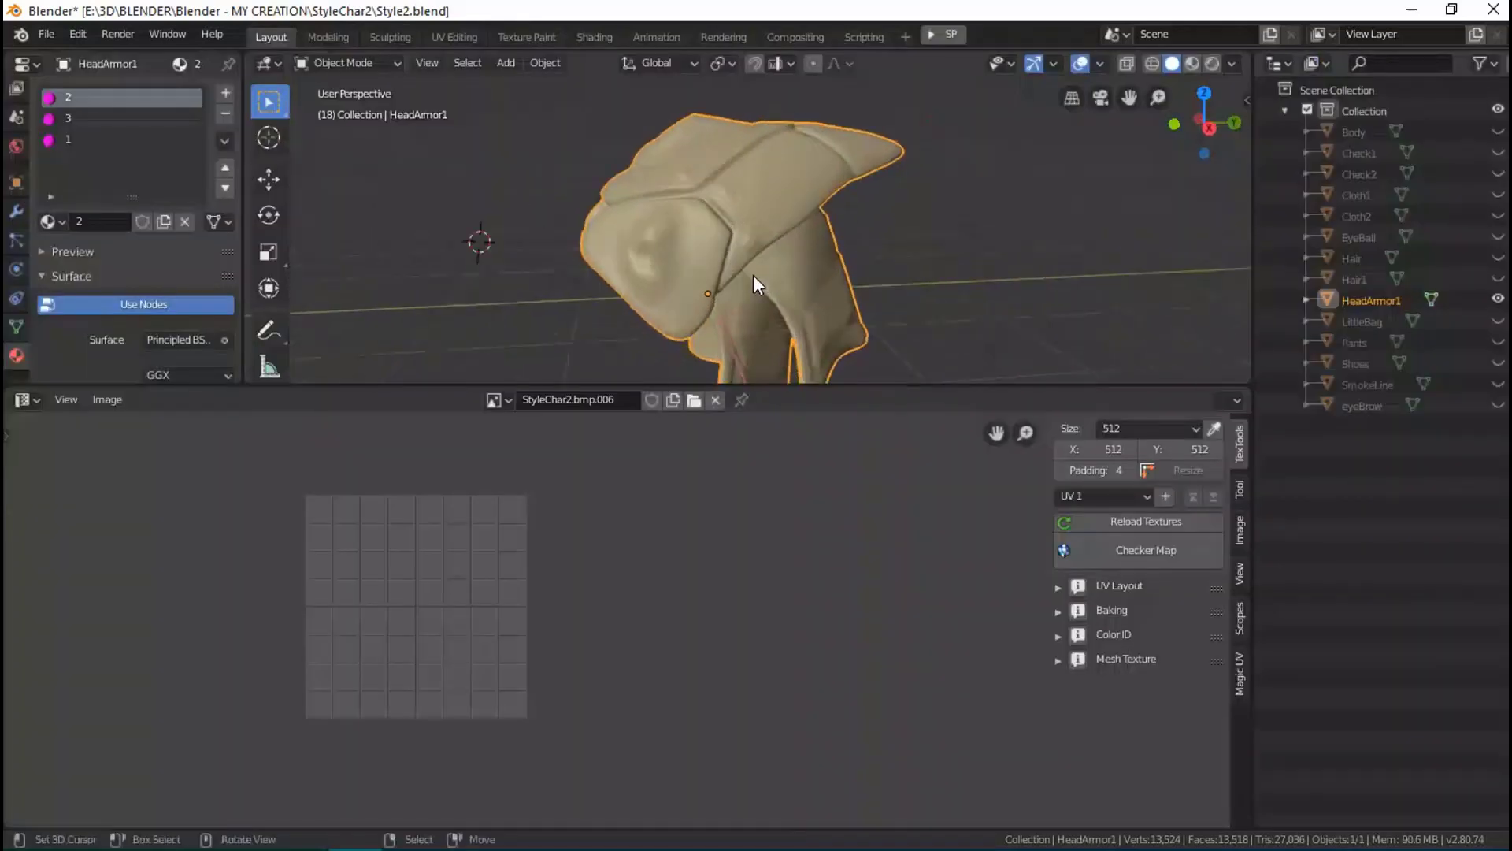
middle_click_drag(753, 276, 785, 260)
key("ctrl+s")
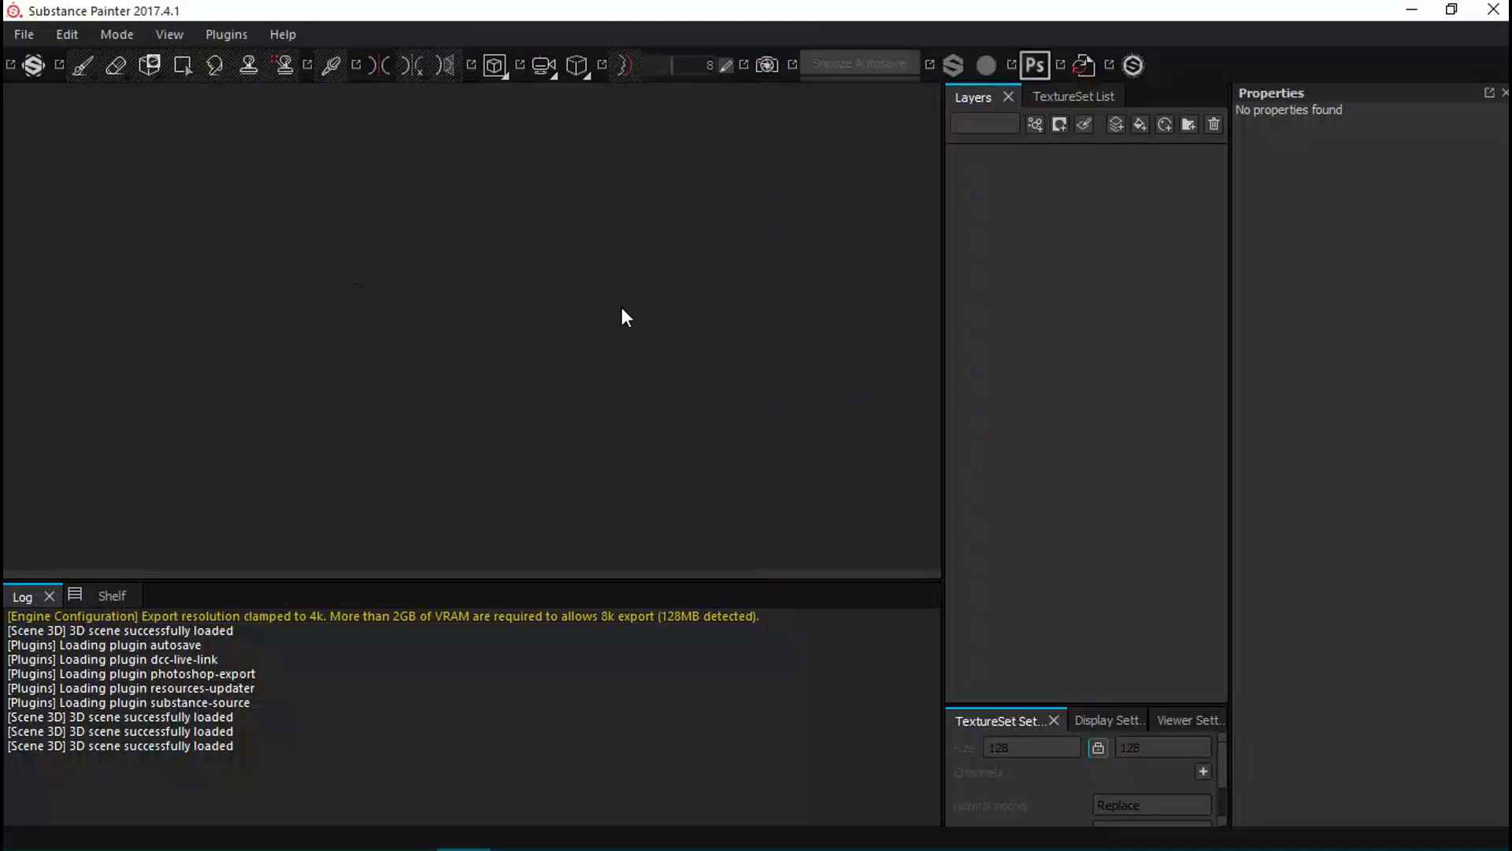
Enlarge the texture set settings area and start a new project.
left_click_drag(1098, 680, 1084, 548)
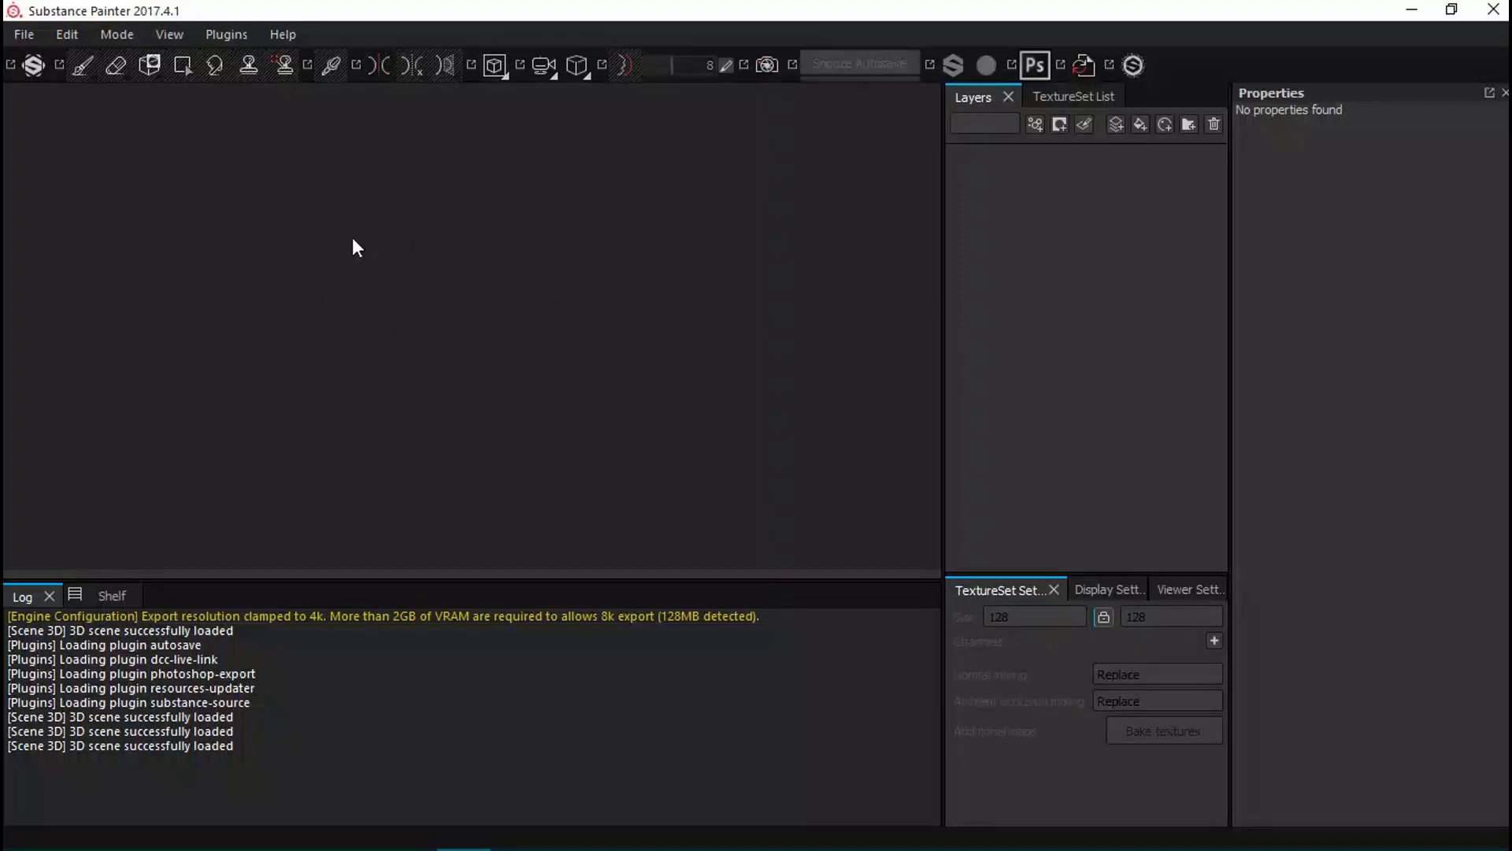
left_click(35, 33)
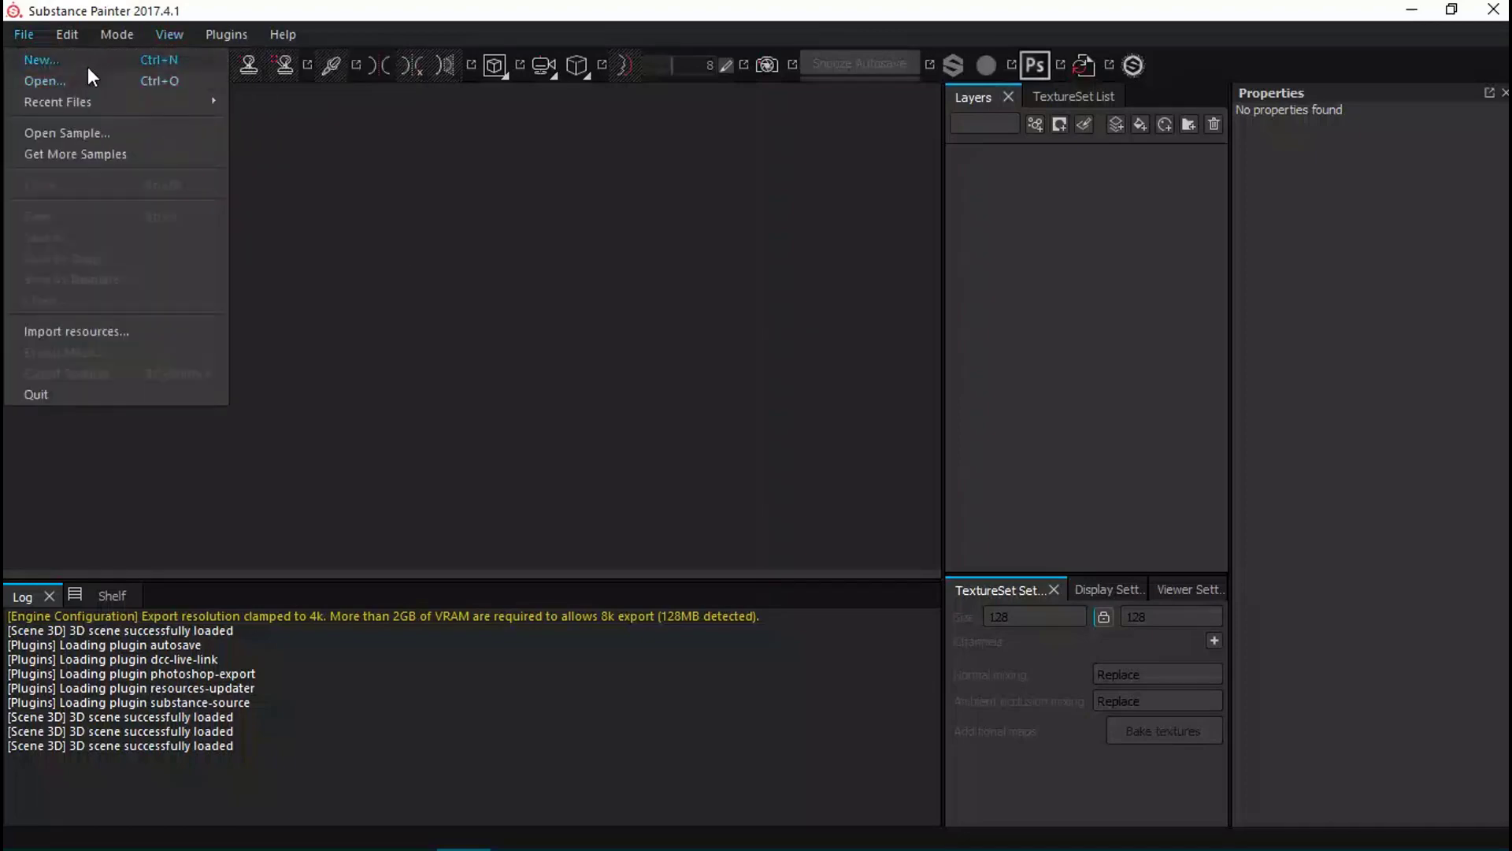
left_click(183, 56)
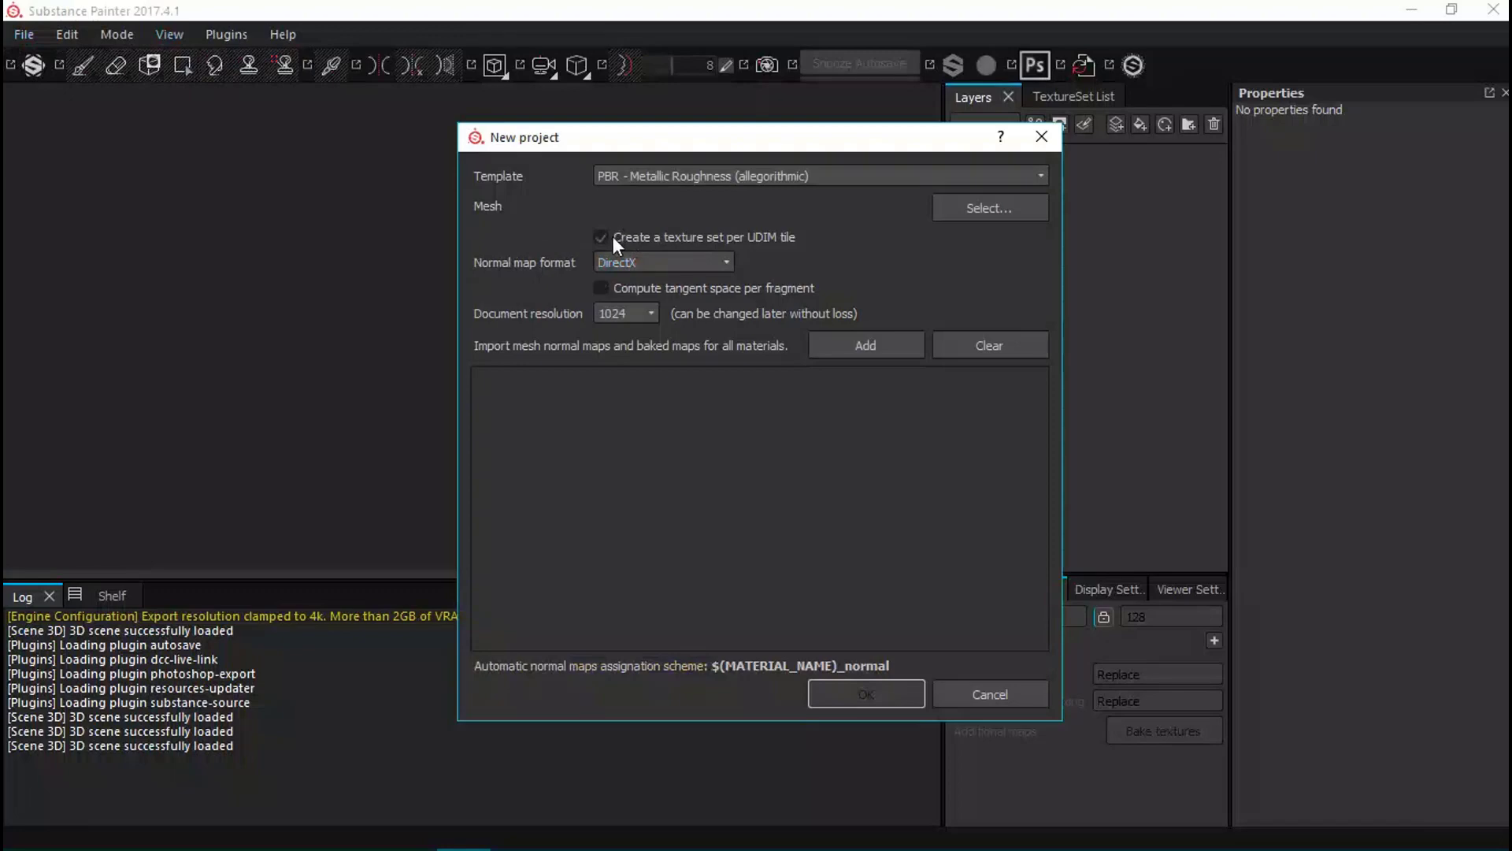
Load Udims.obj from the StyleChar2 folder as the project mesh.
left_click(983, 211)
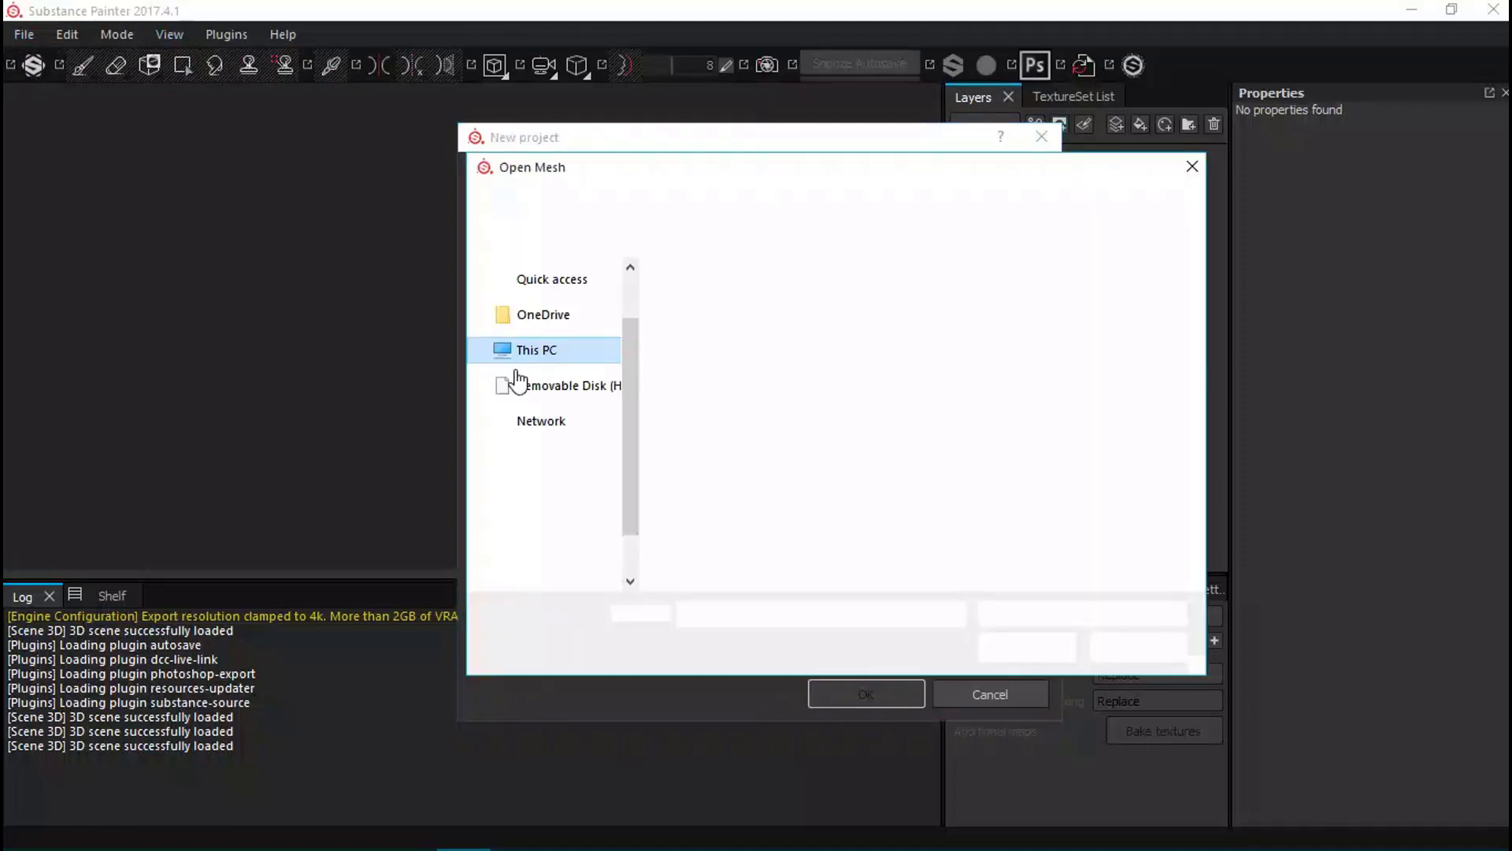
left_click(657, 202)
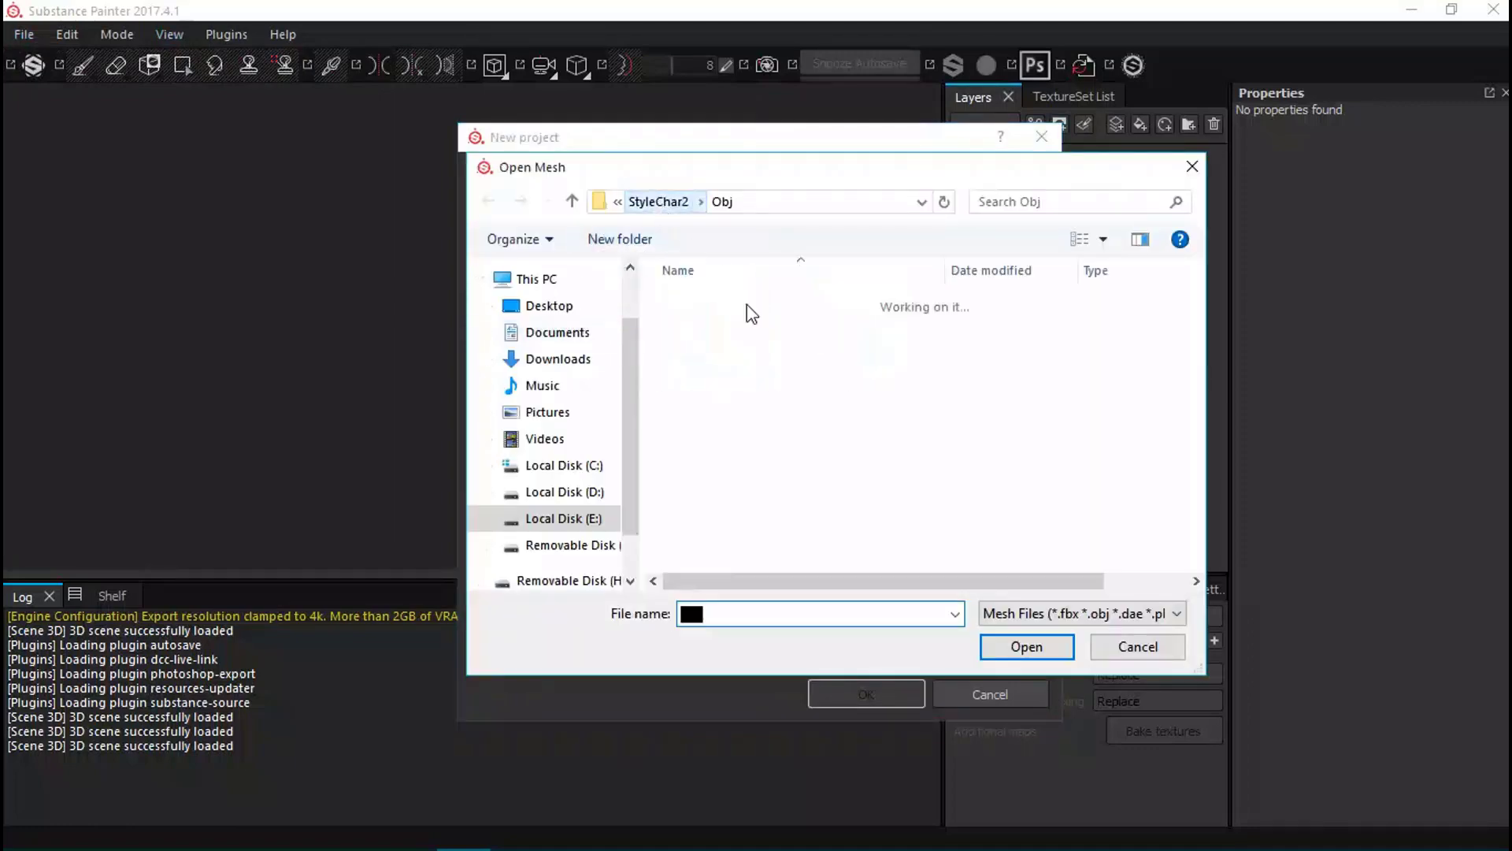
left_click(835, 355)
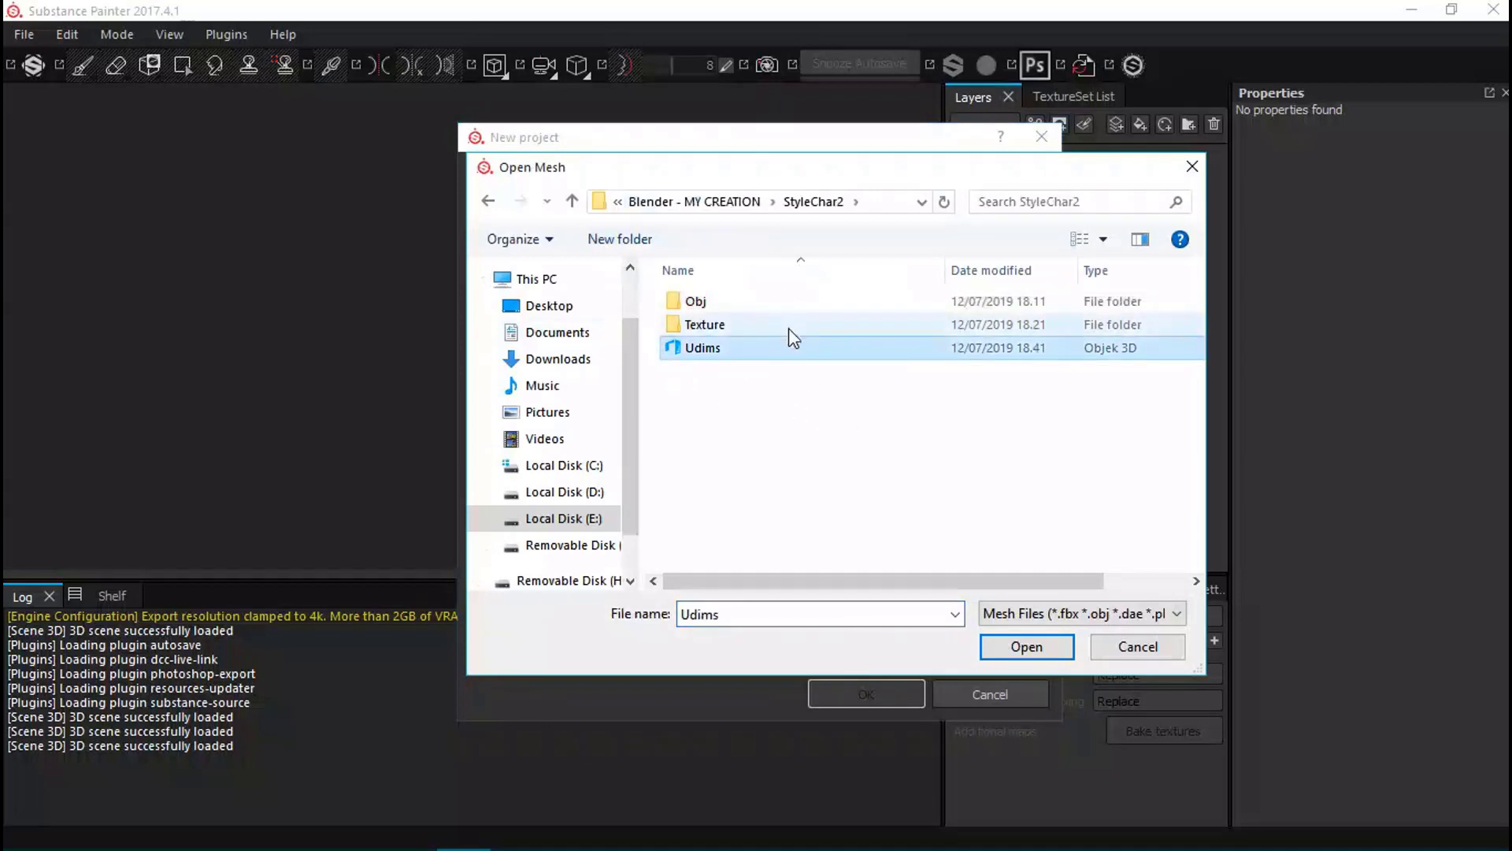
left_click(1012, 639)
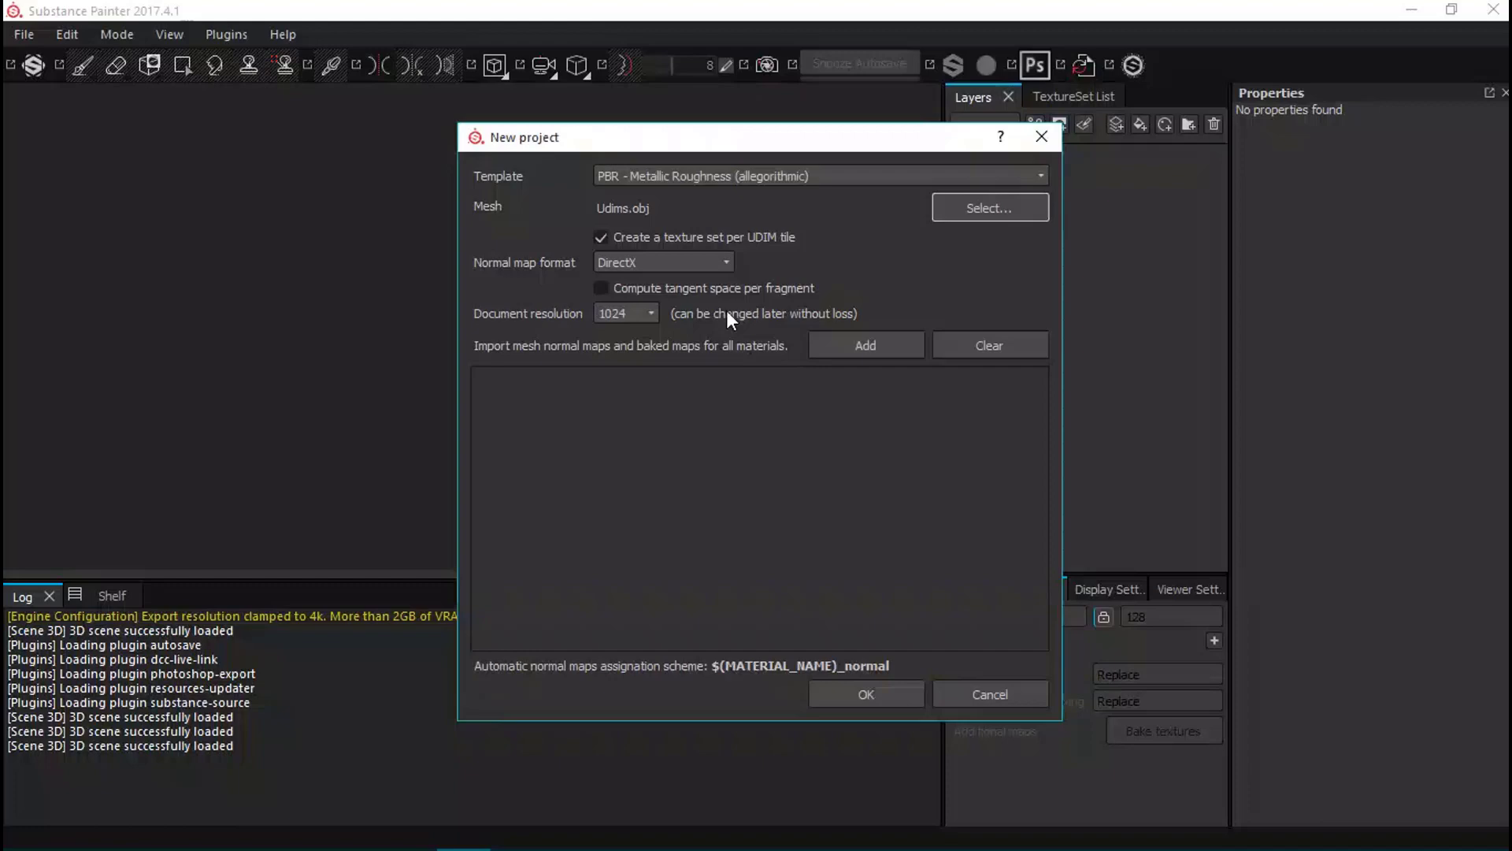
Keep the document resolution at 1024 and create the project.
left_click(619, 314)
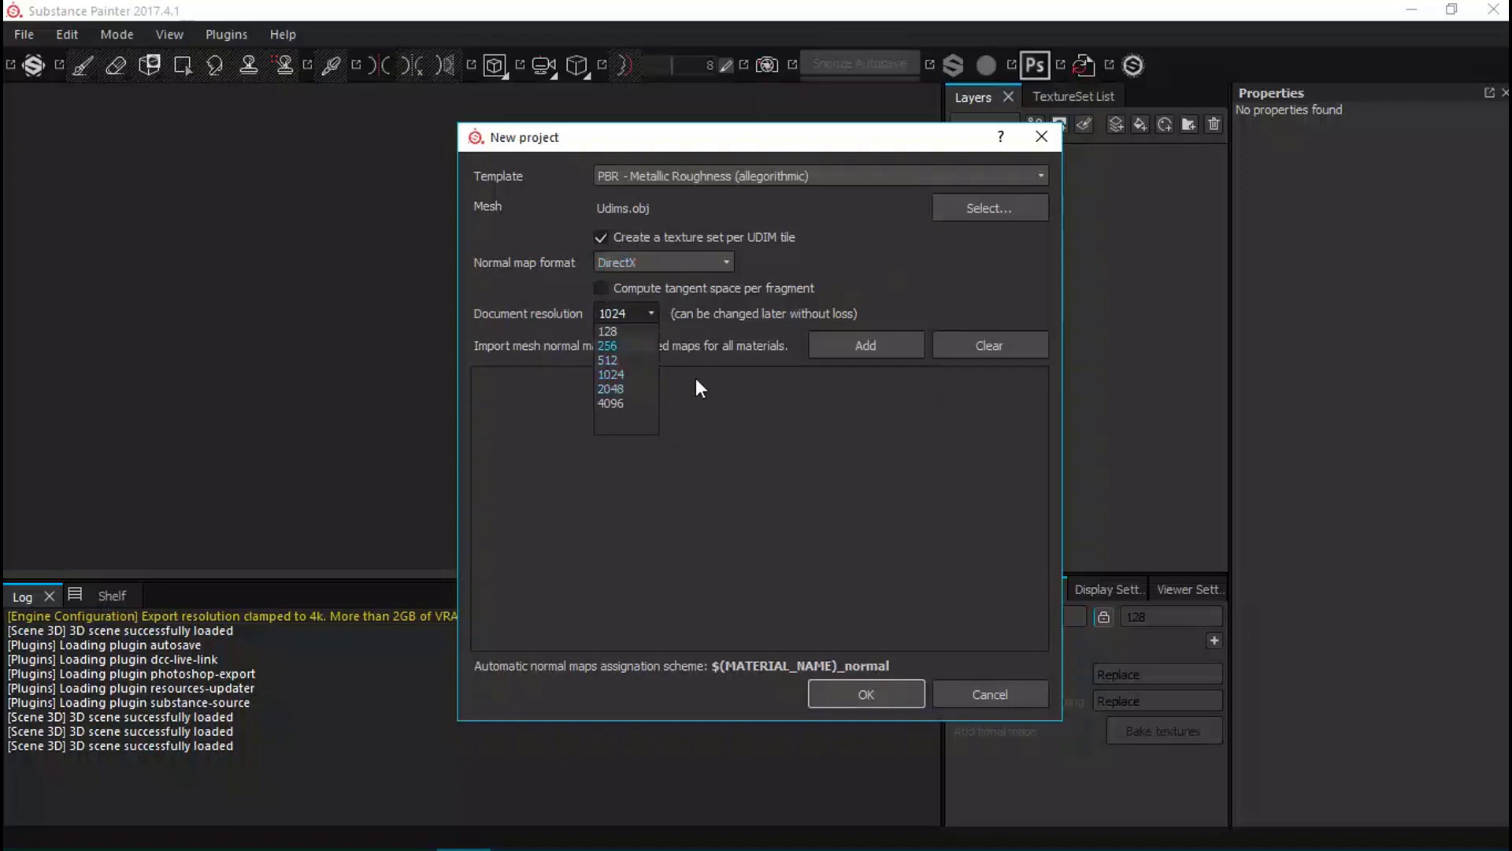
left_click(626, 489)
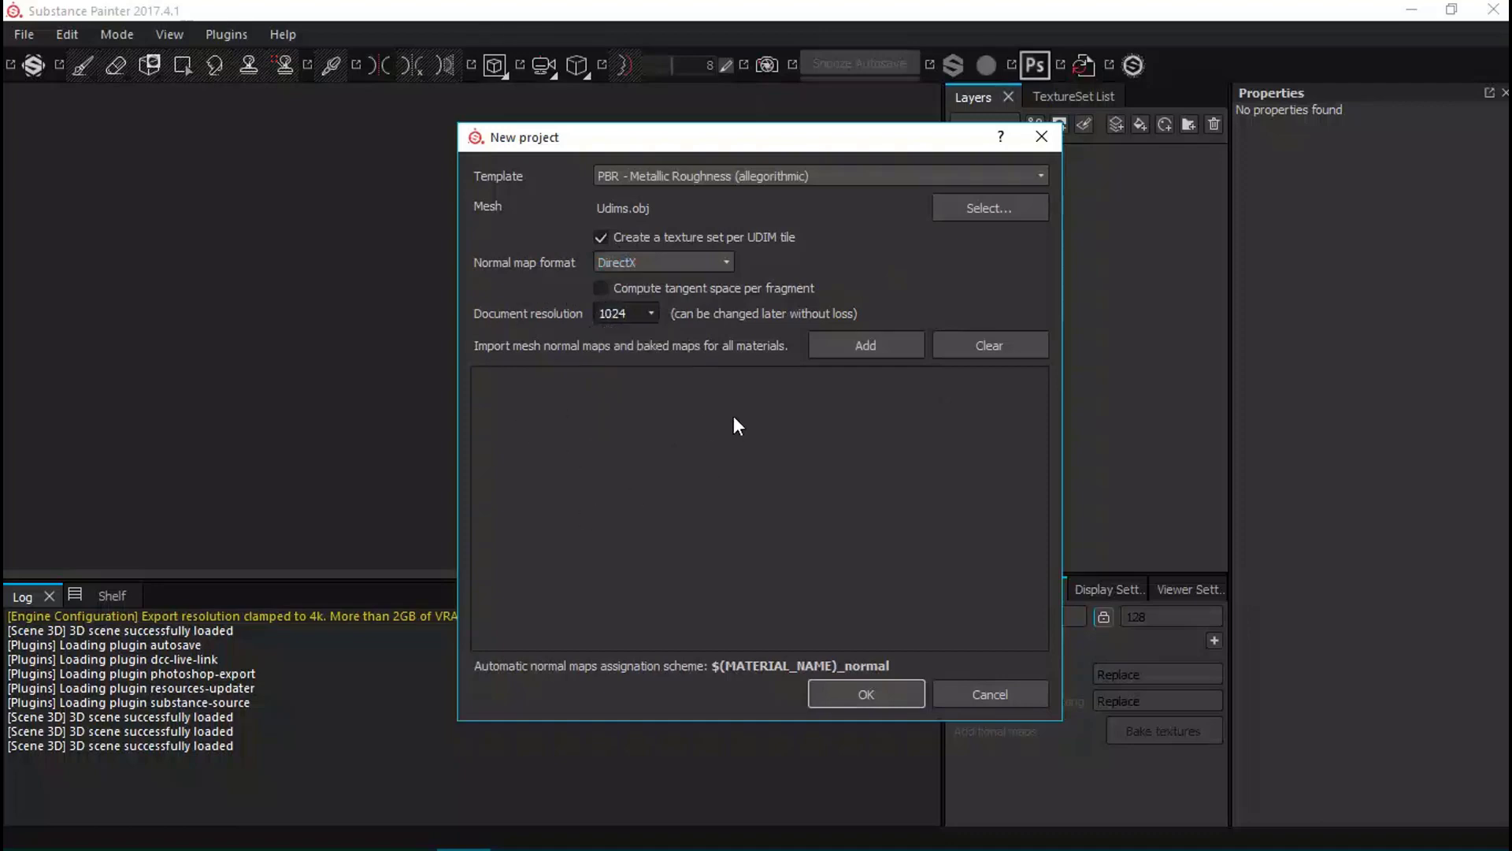
left_click(892, 699)
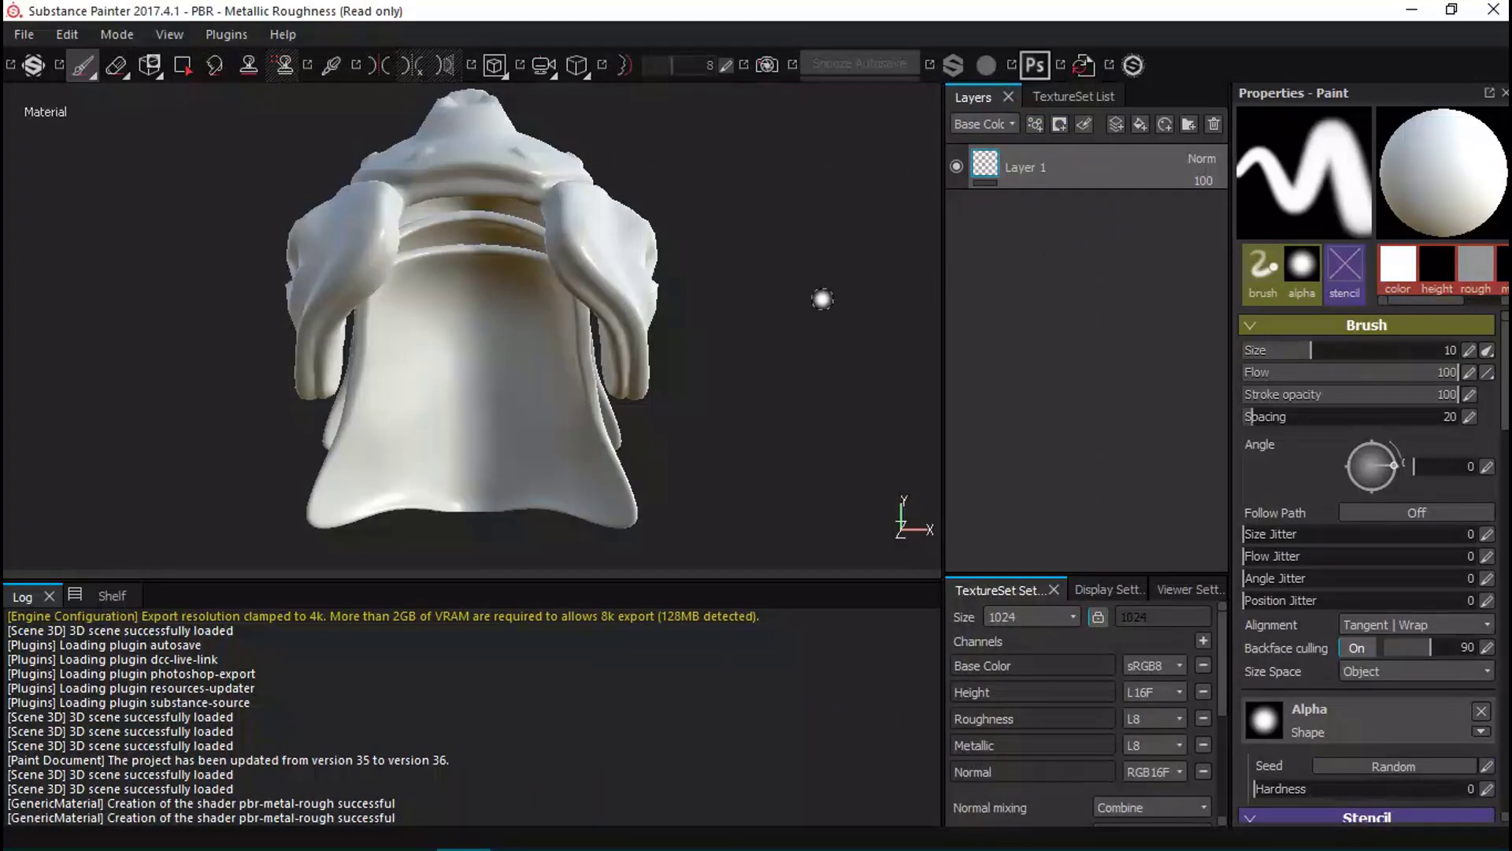
Show texture set 1001 solo from the TextureSet List.
mouse_move(820, 297)
left_mouse_down("alt")
mouse_move(523, 345)
mouse_move(432, 304)
mouse_move(786, 233)
left_mouse_up("alt")
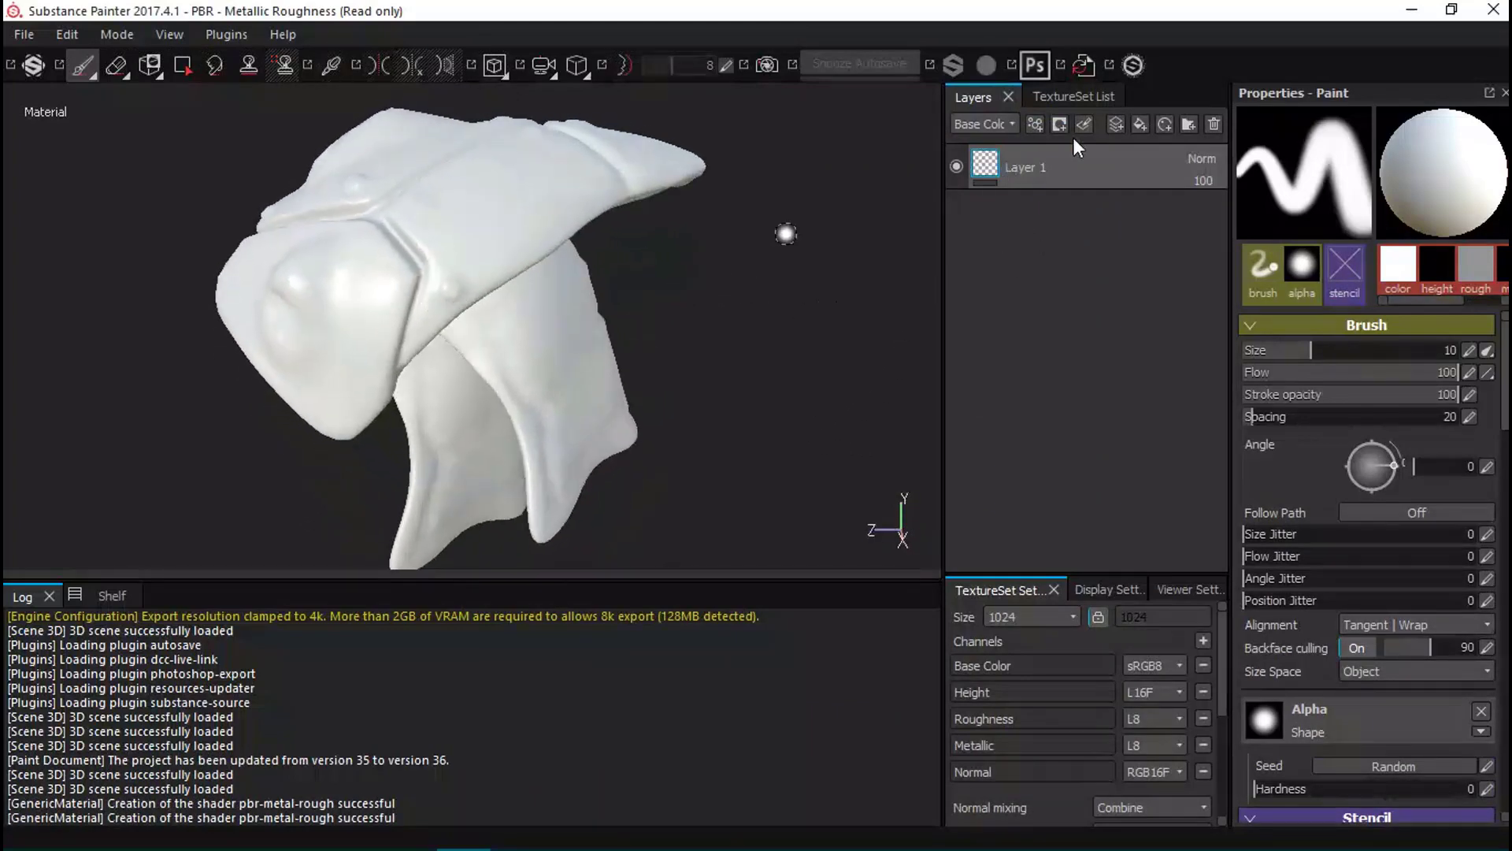
left_click(1072, 95)
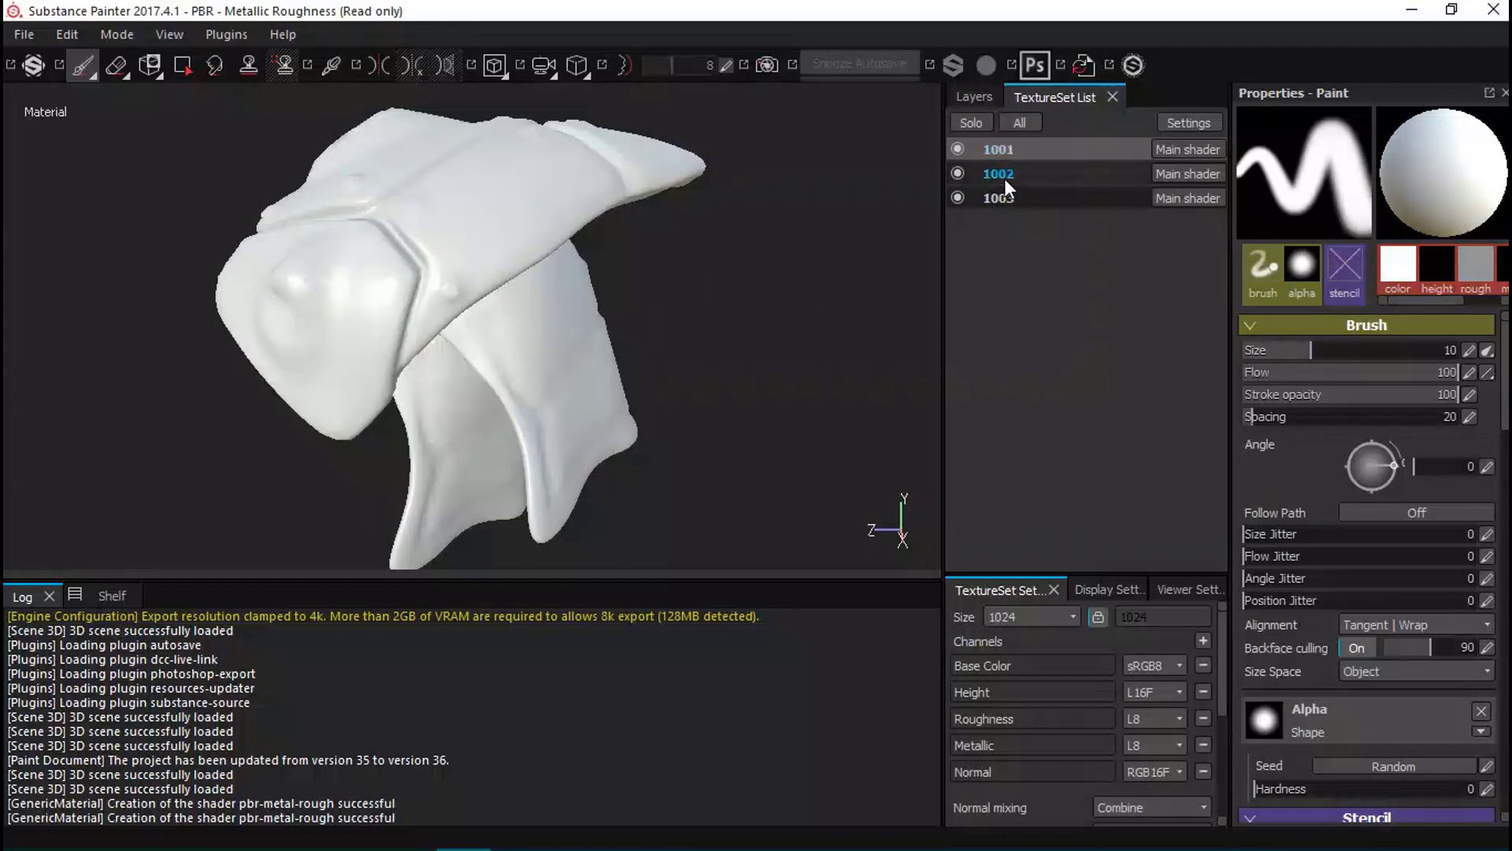
left_click(976, 126)
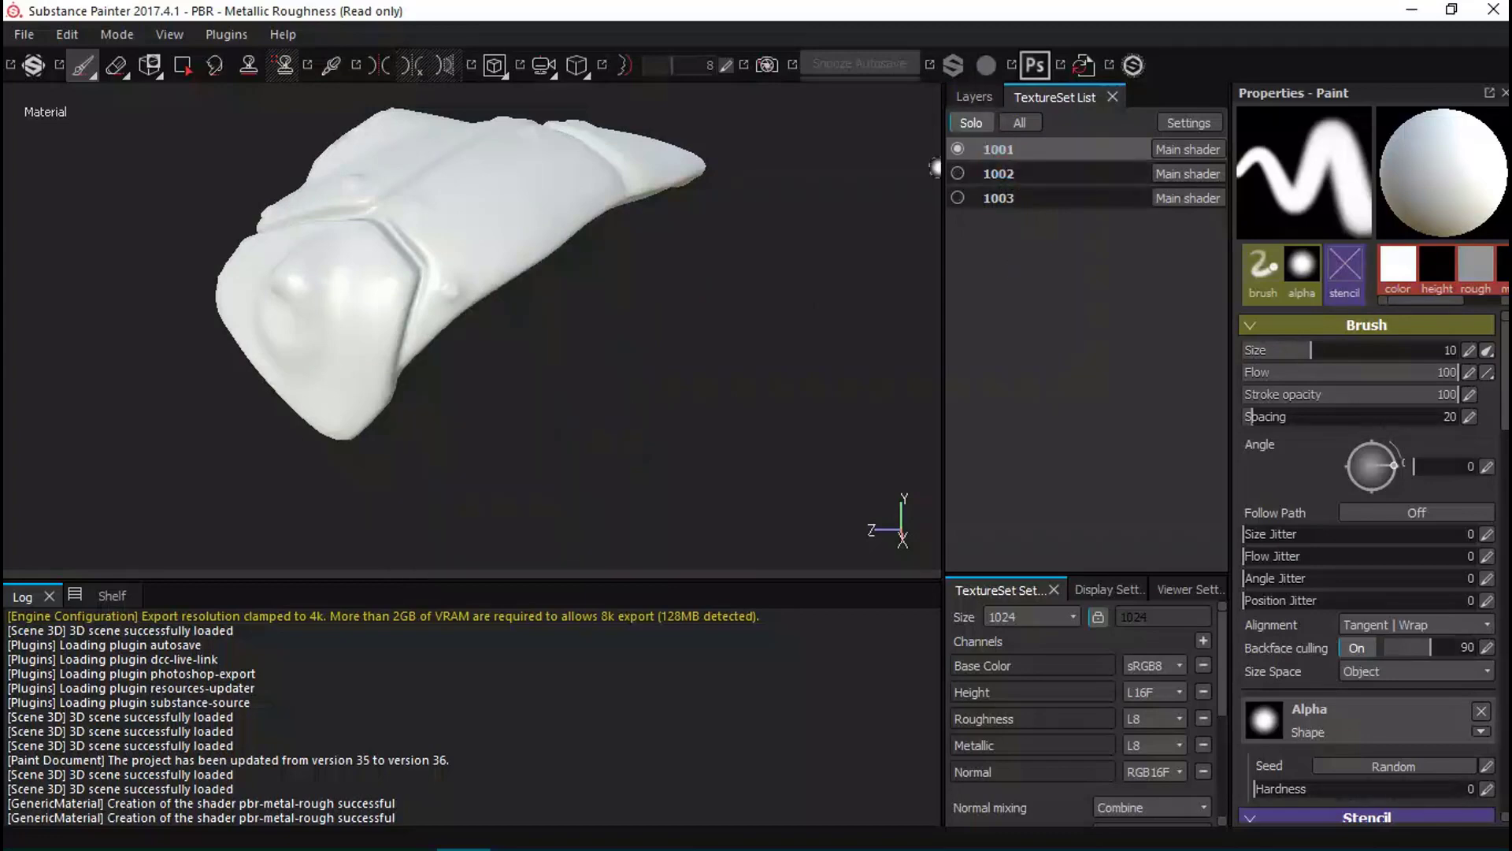
left_click_drag(584, 349, 608, 432, "alt")
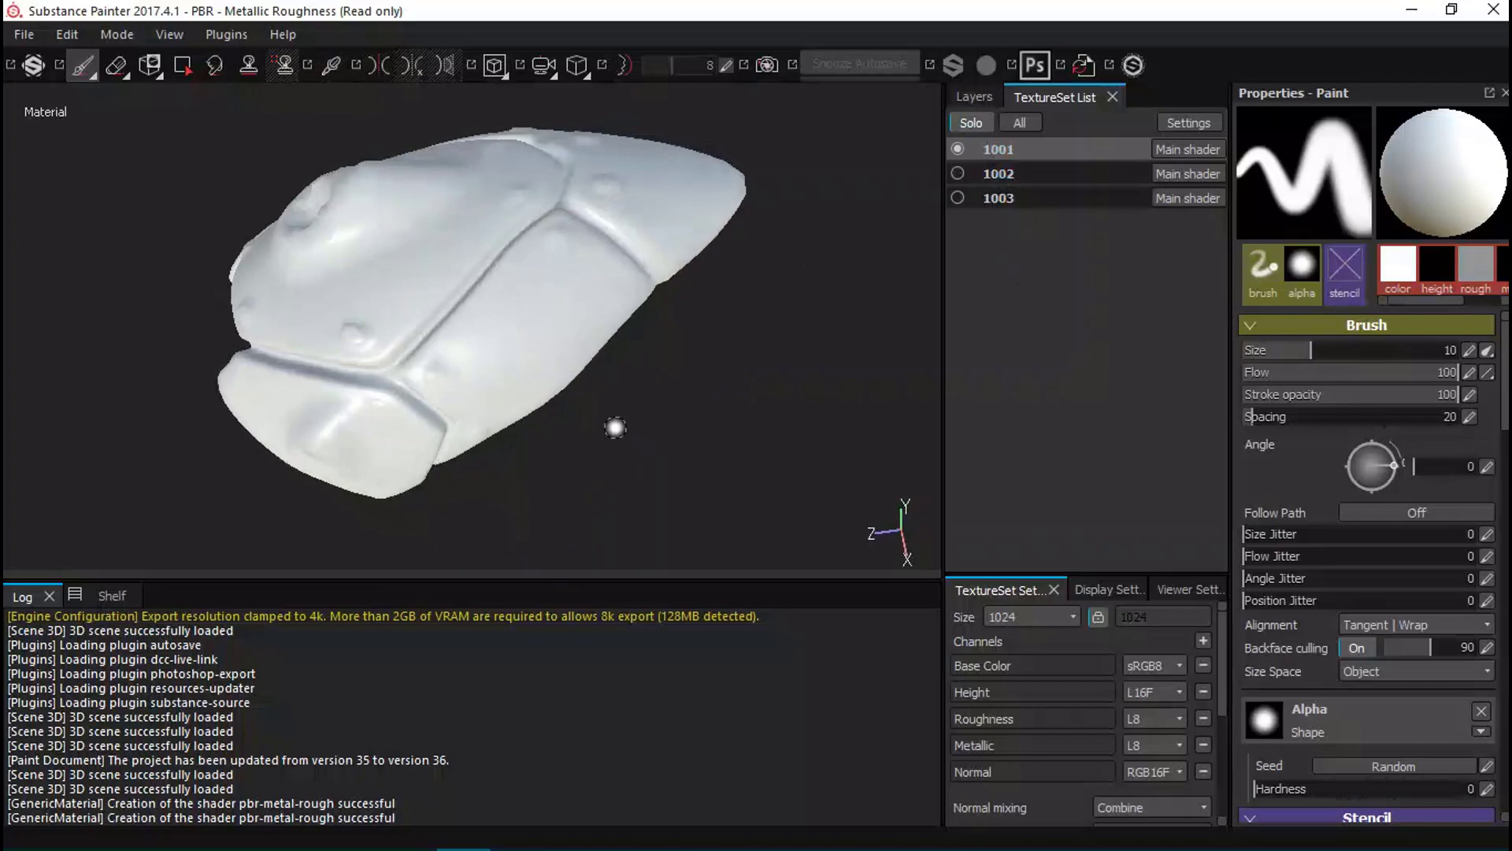
Delete the default Layer 1 from set 1001's layer stack.
left_click(978, 99)
left_click(1214, 124)
left_click_drag(615, 371, 631, 334, "alt")
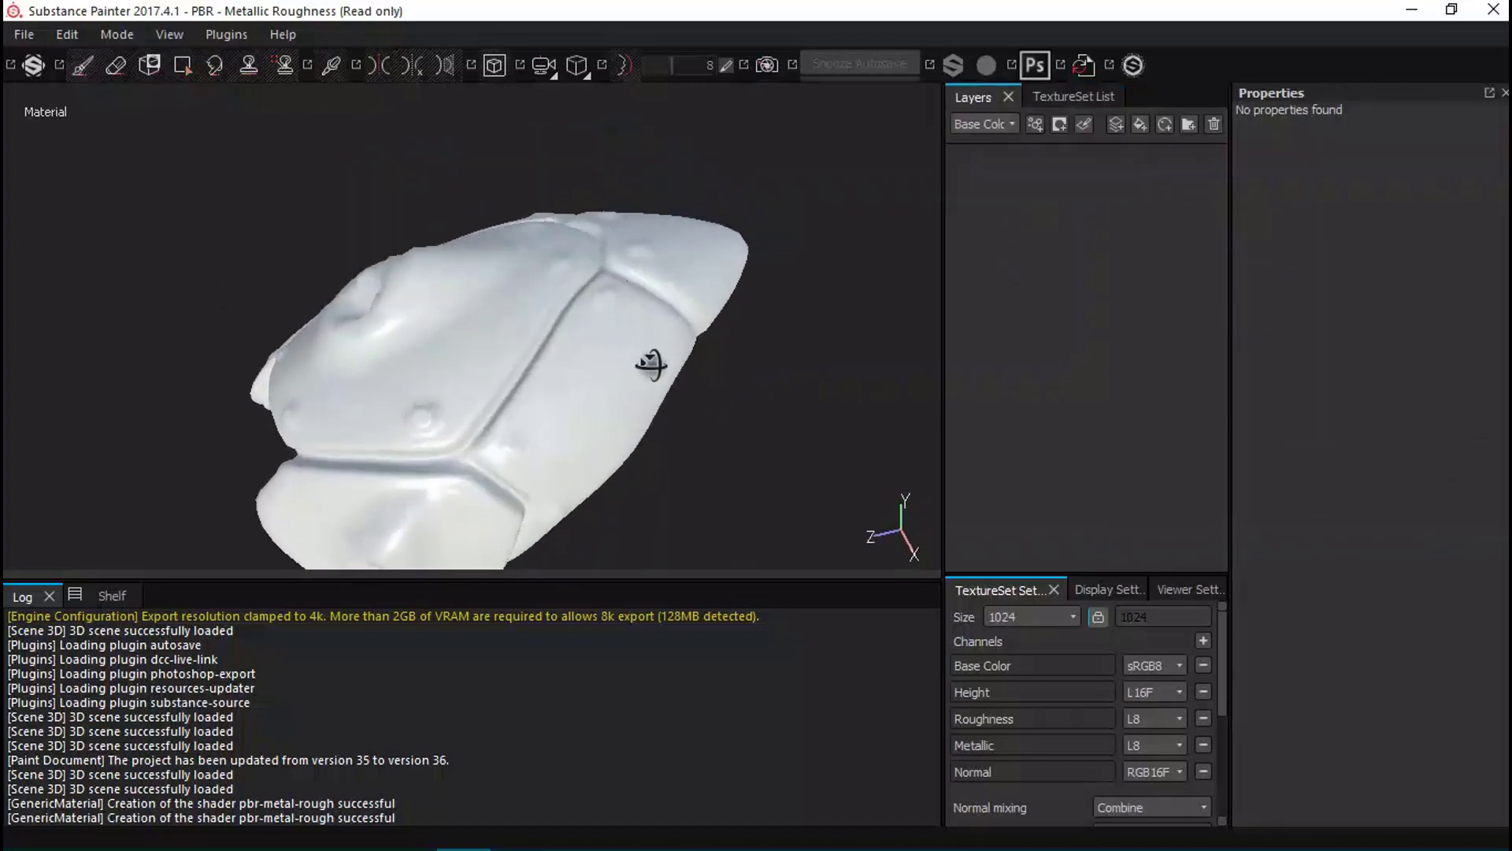
left_click(1076, 96)
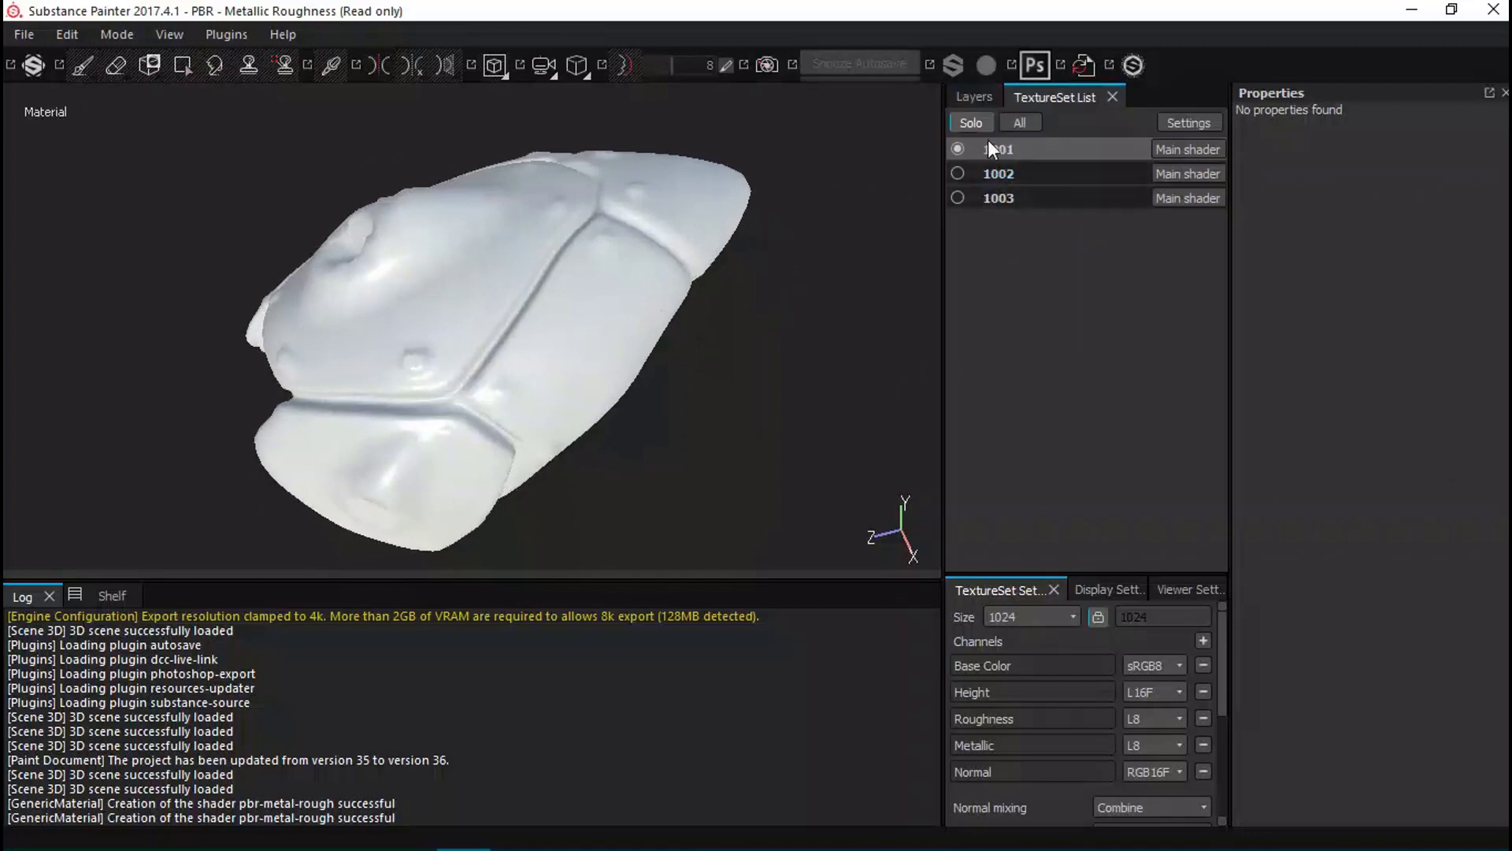
left_click(982, 97)
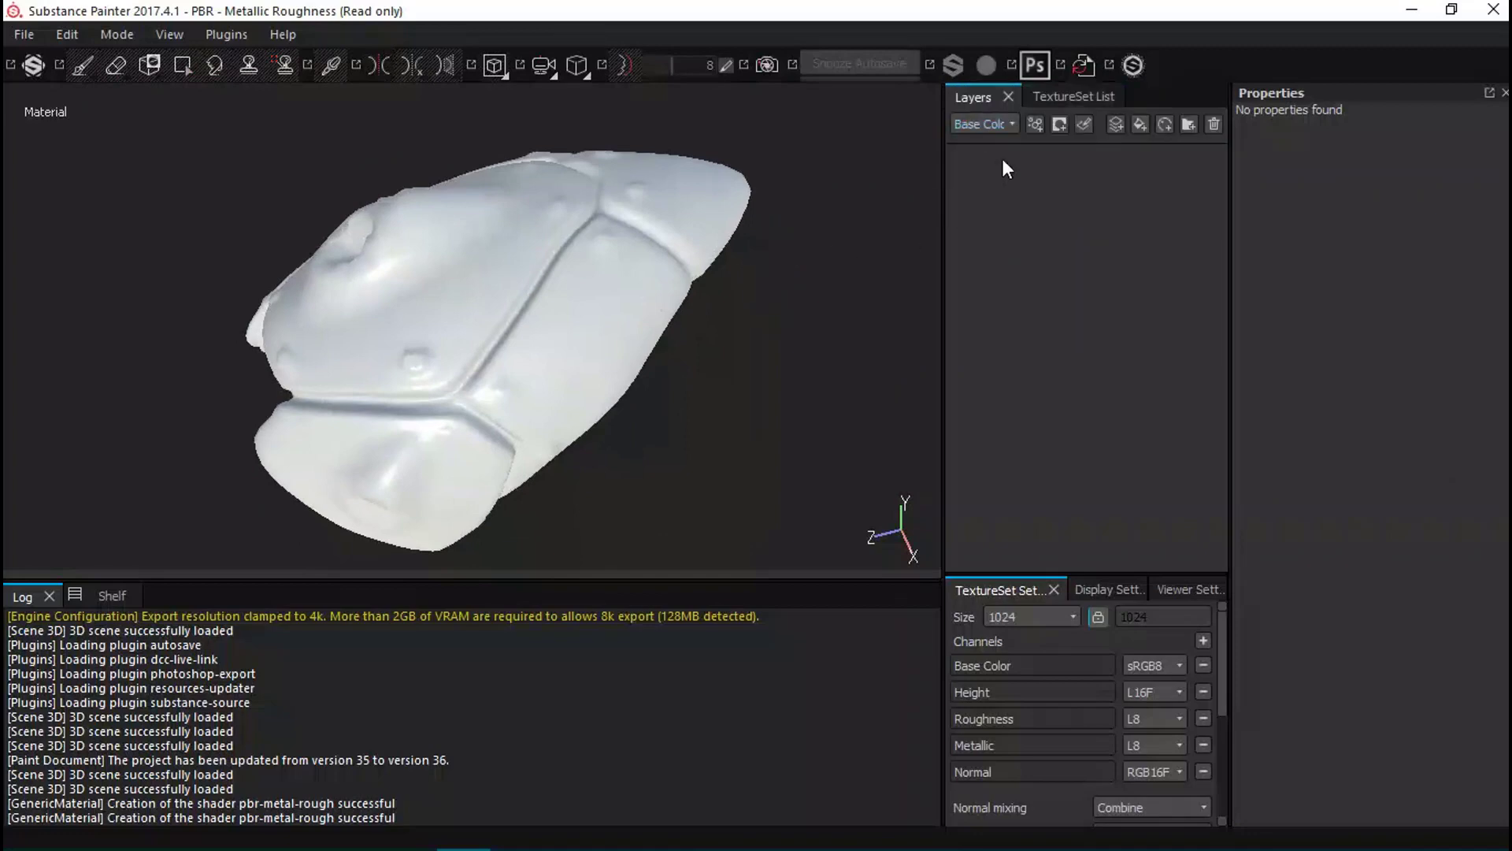
Add a red Fill layer to set 1001 with a Paint effect inside it.
left_click(1170, 126)
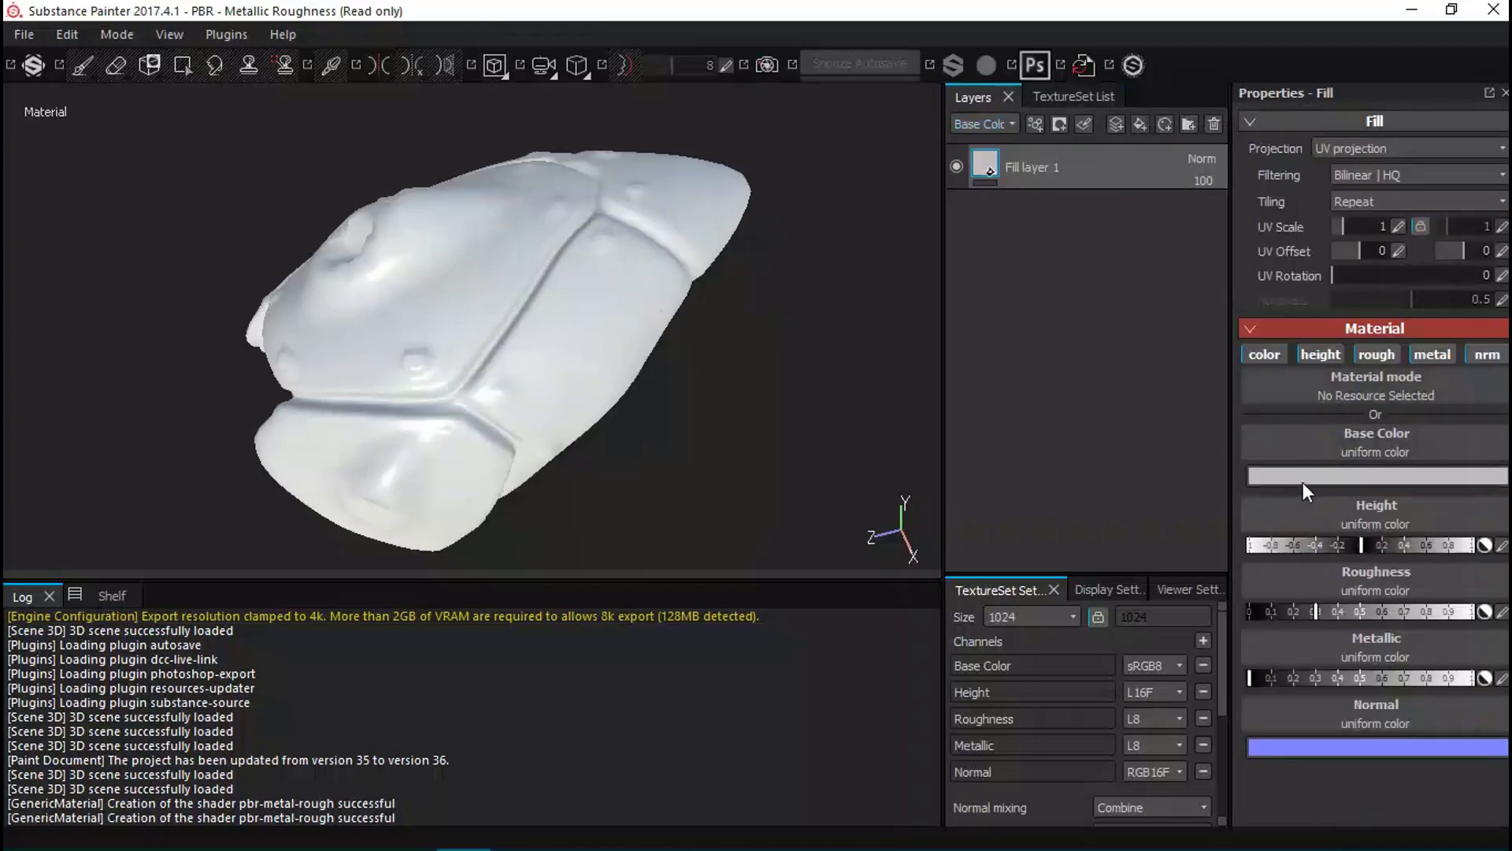
left_click(1304, 482)
left_click(1285, 404)
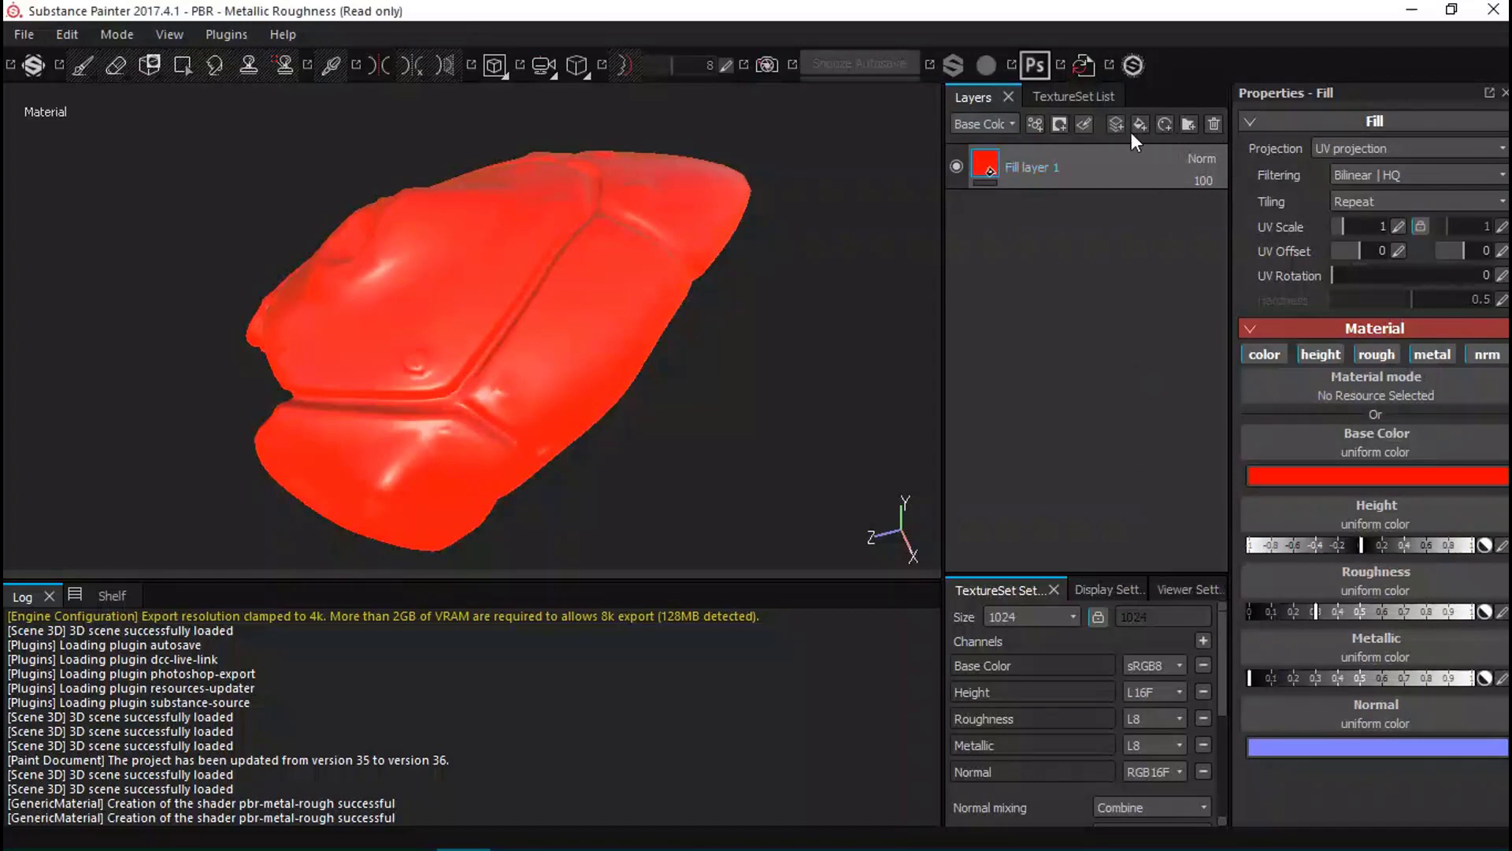
left_click(1037, 127)
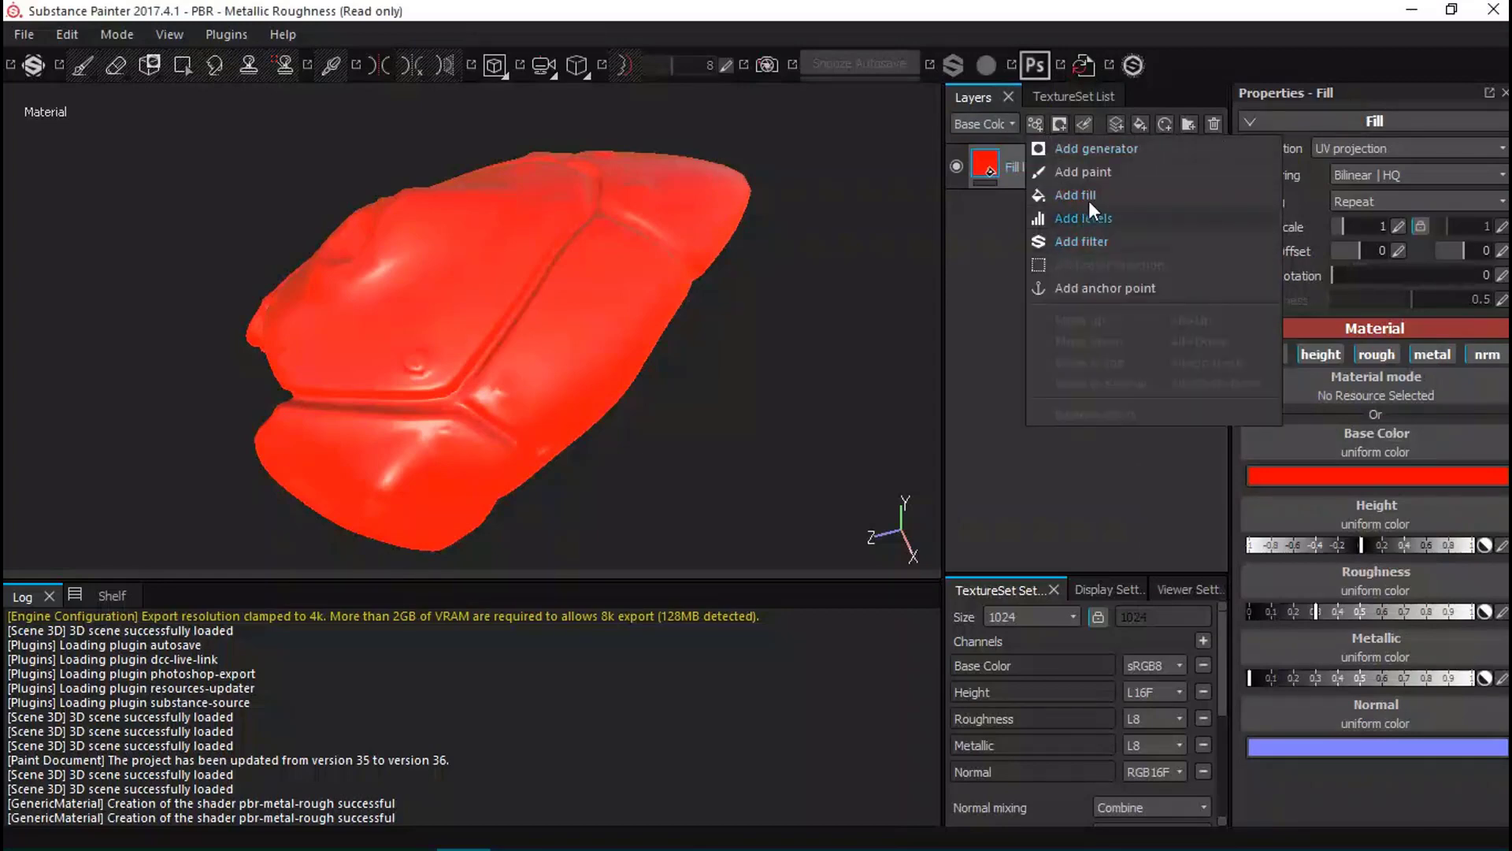
left_click(1083, 172)
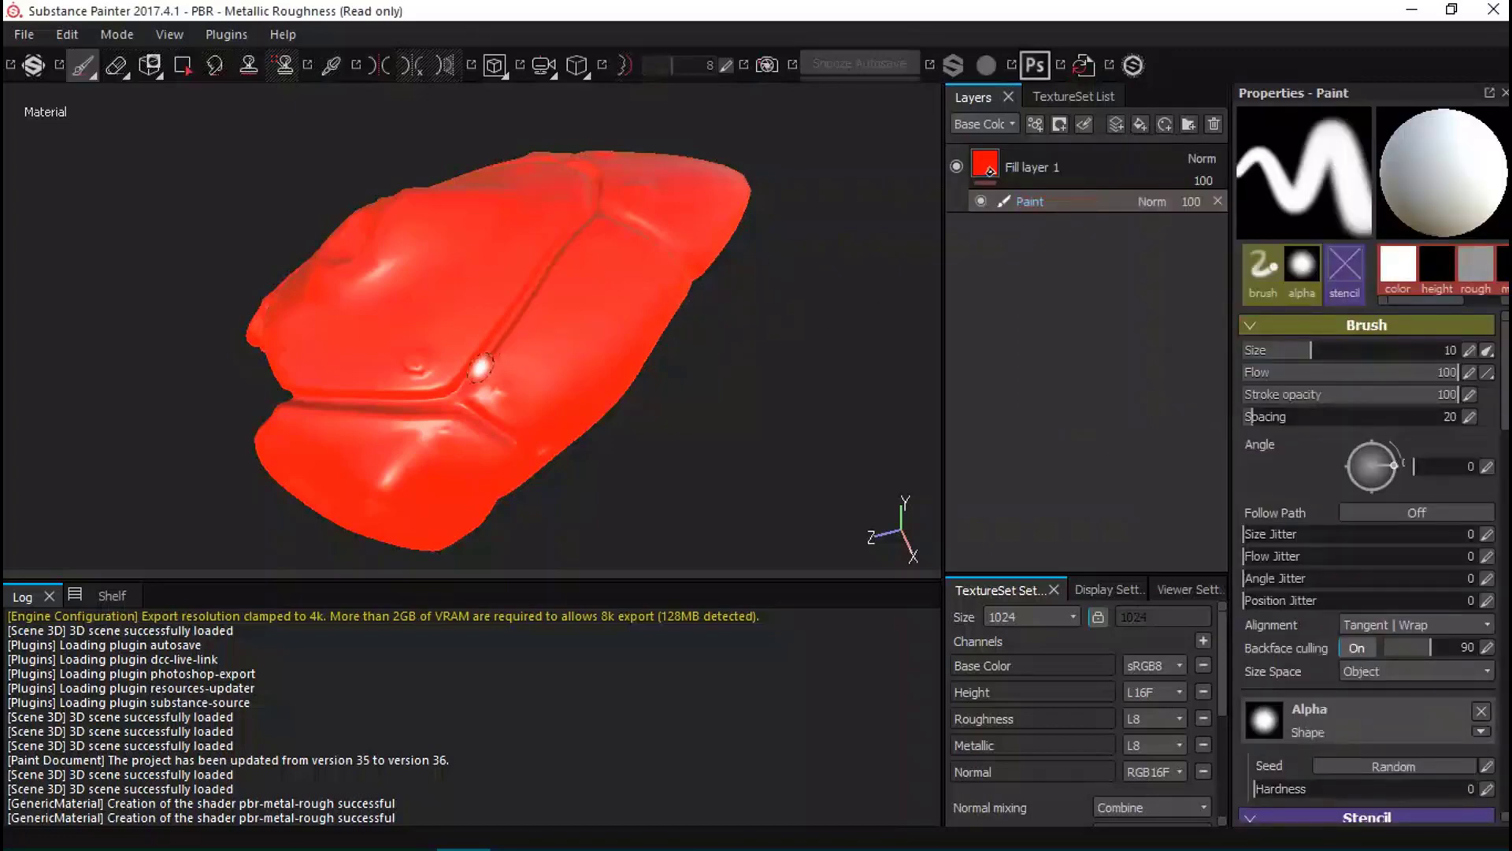
Paint a white number 1 on the red part.
left_click_drag(485, 360, 583, 364)
key("ctrl+z")
left_click_drag(398, 314, 421, 352, "alt")
mouse_move(473, 267)
left_mouse_down()
mouse_move(520, 286)
mouse_move(595, 225)
mouse_move(633, 277)
mouse_move(780, 248)
left_mouse_up()
Make texture set 1002 visible and switch to its layer stack.
left_click(1073, 95)
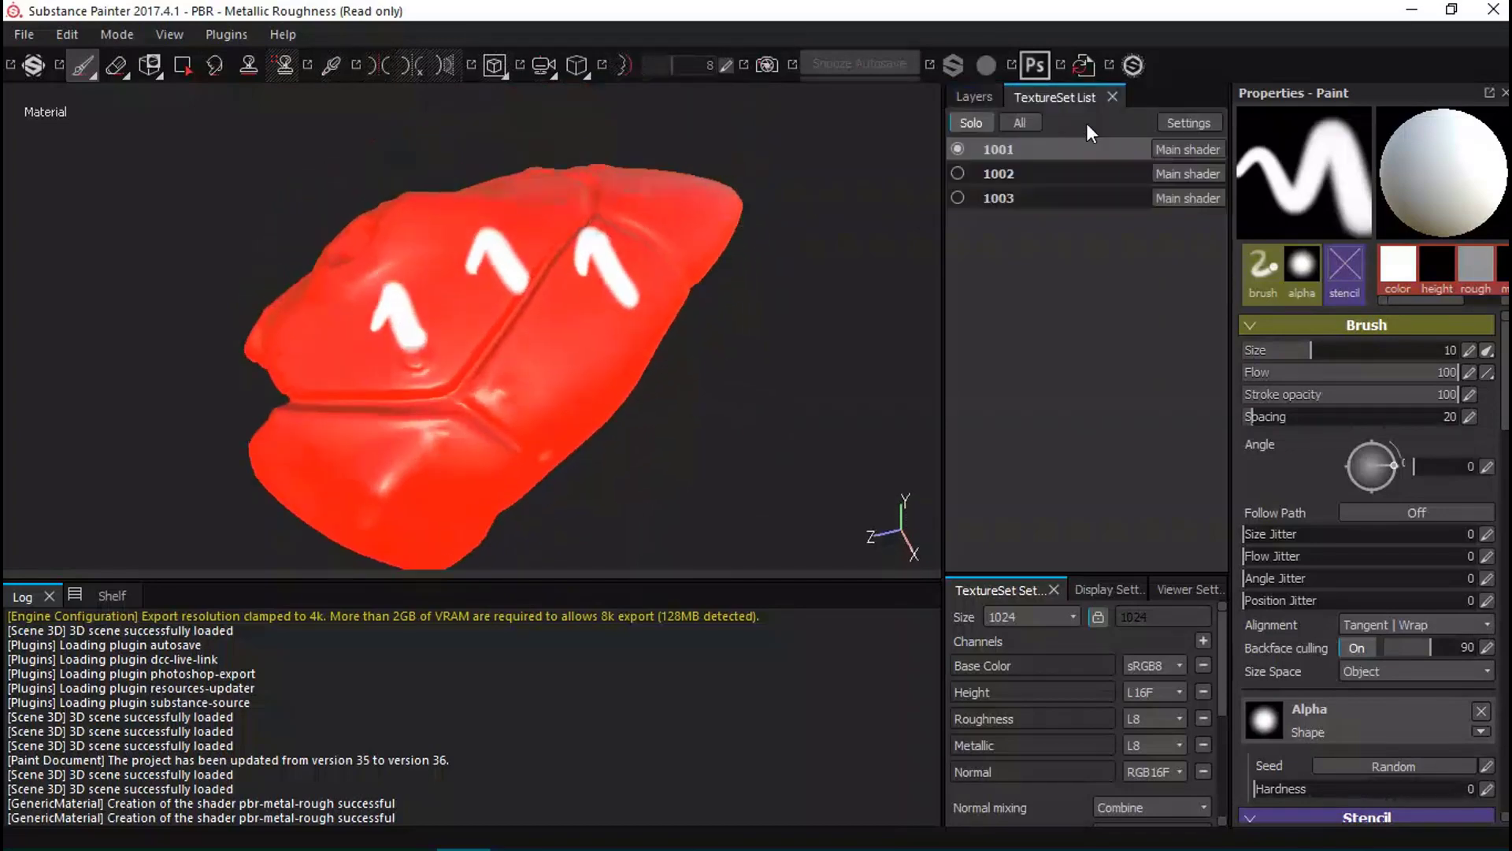
left_click(958, 174)
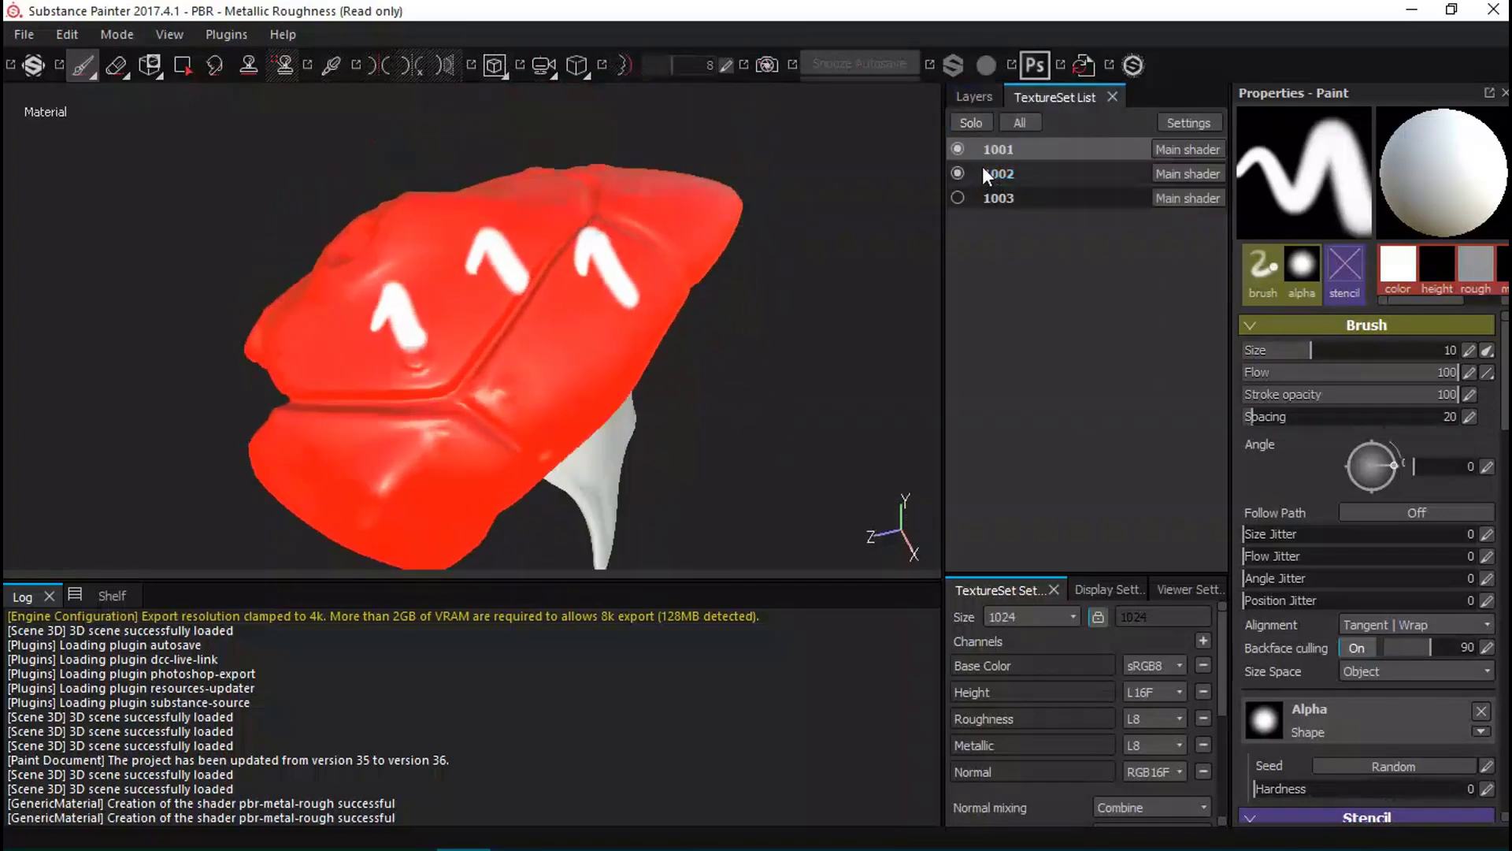
left_click(971, 98)
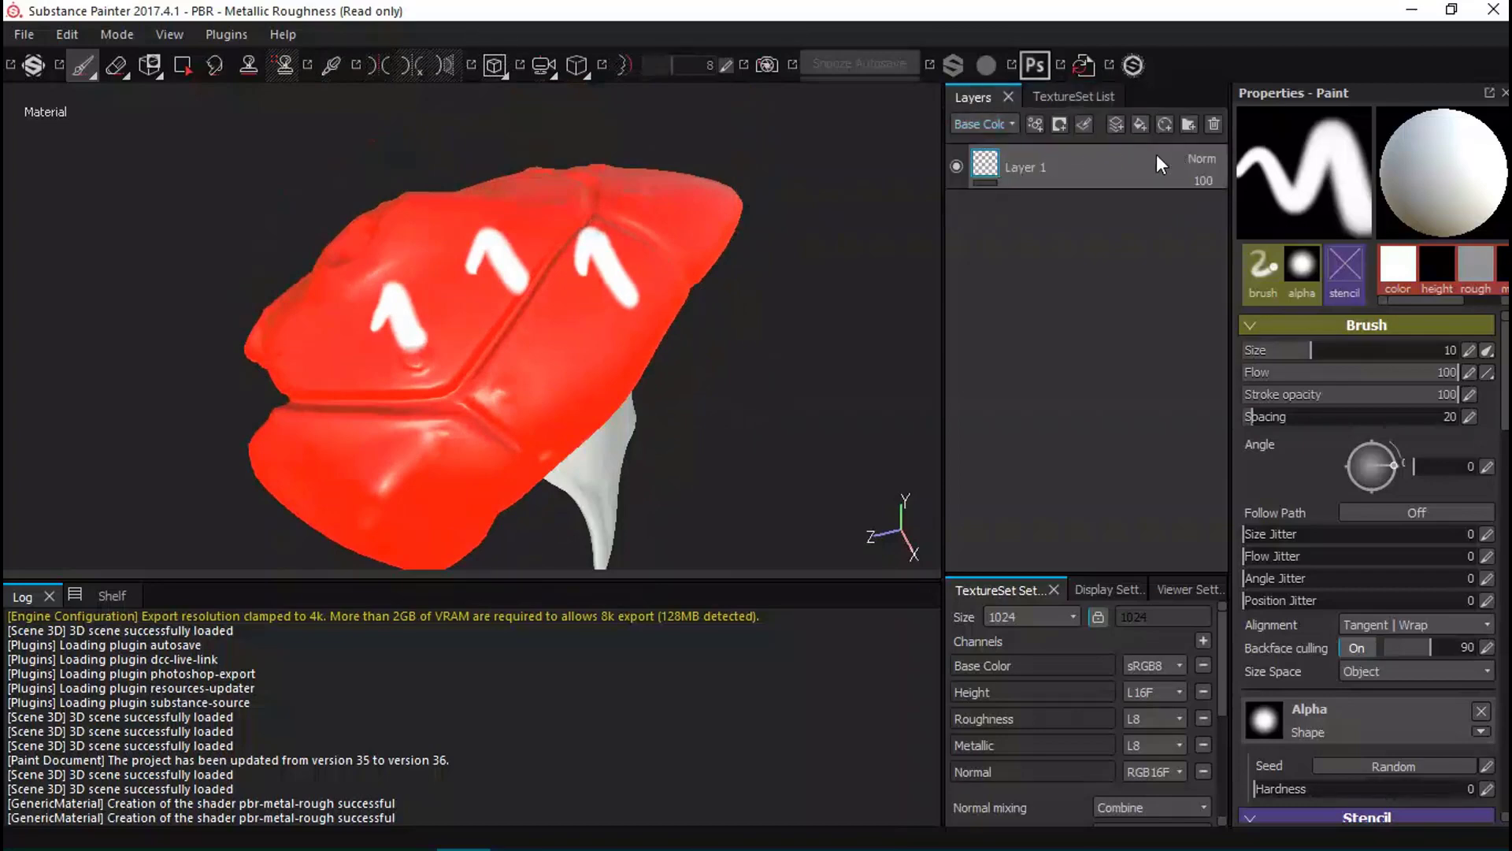
Paint two white '2' marks on set 1002's Layer 1.
left_click_drag(628, 314, 531, 336, "alt")
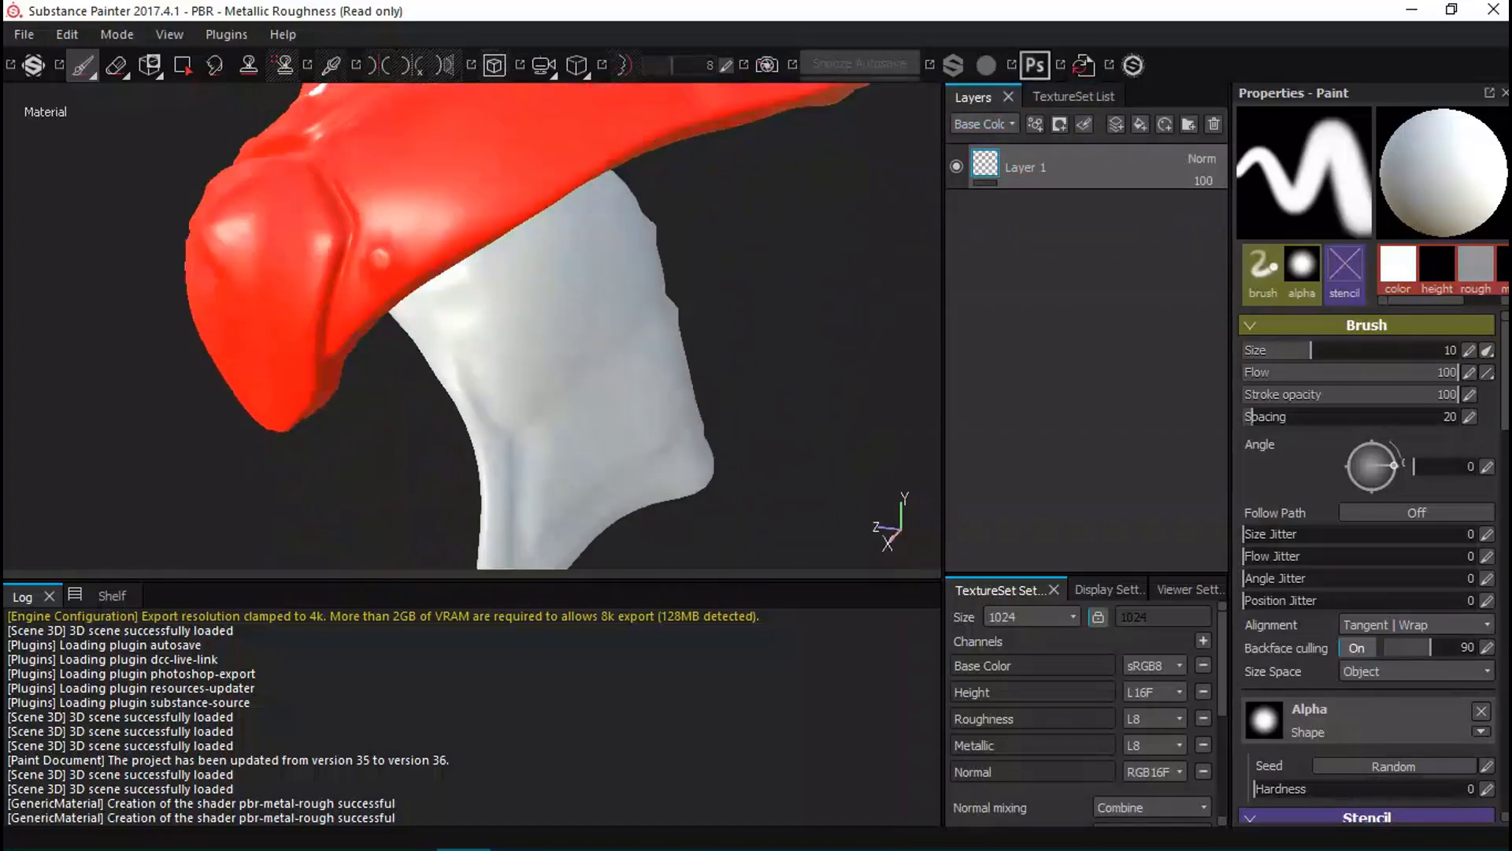
mouse_move(532, 277)
left_mouse_down()
mouse_move(550, 367)
mouse_move(557, 355)
left_mouse_up()
key("ctrl+z")
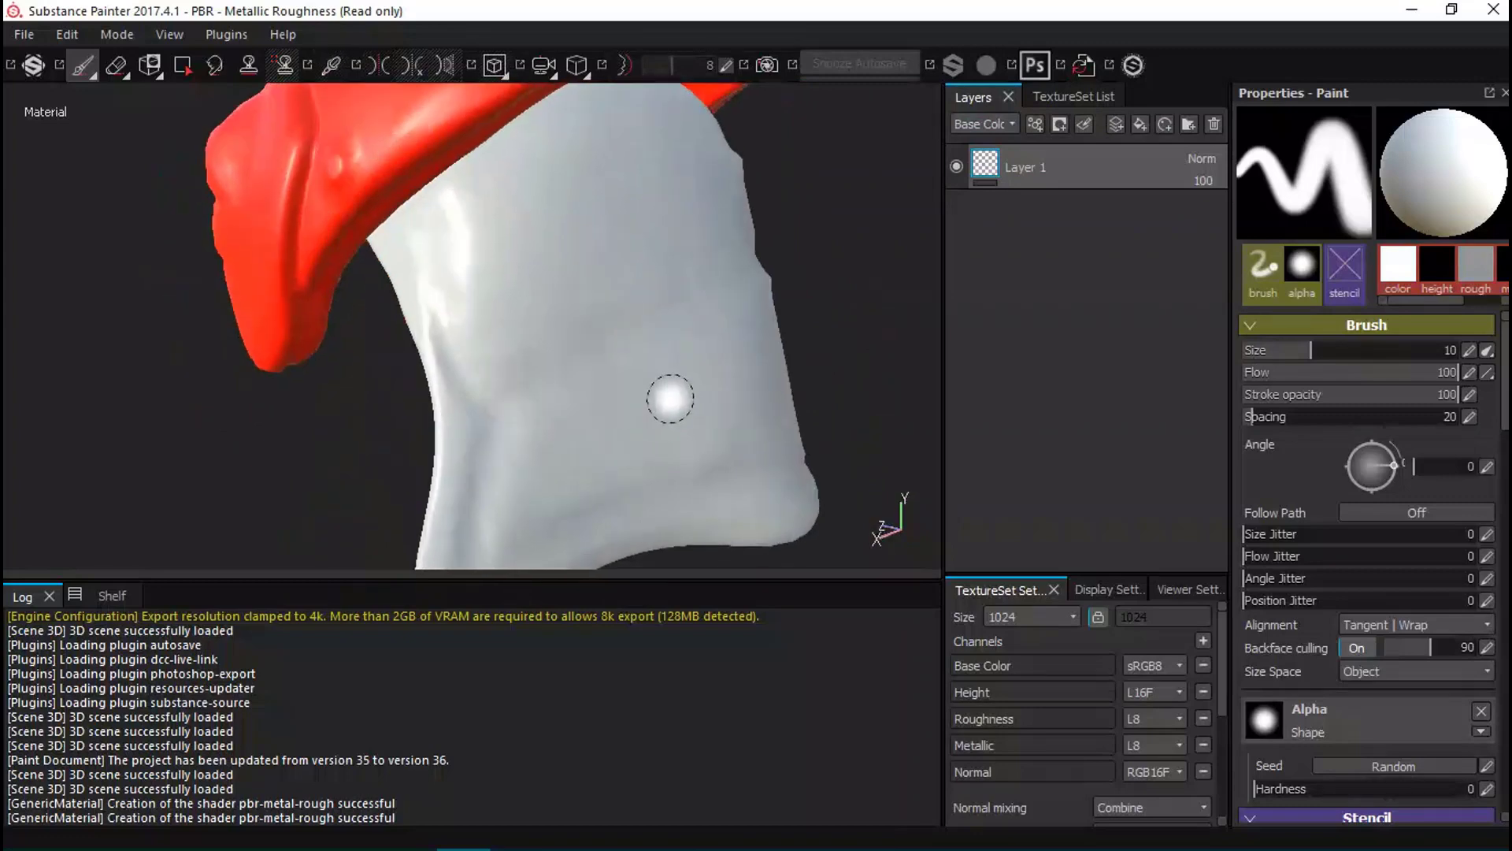
left_click_drag(514, 183, 617, 266)
left_click_drag(584, 355, 657, 467)
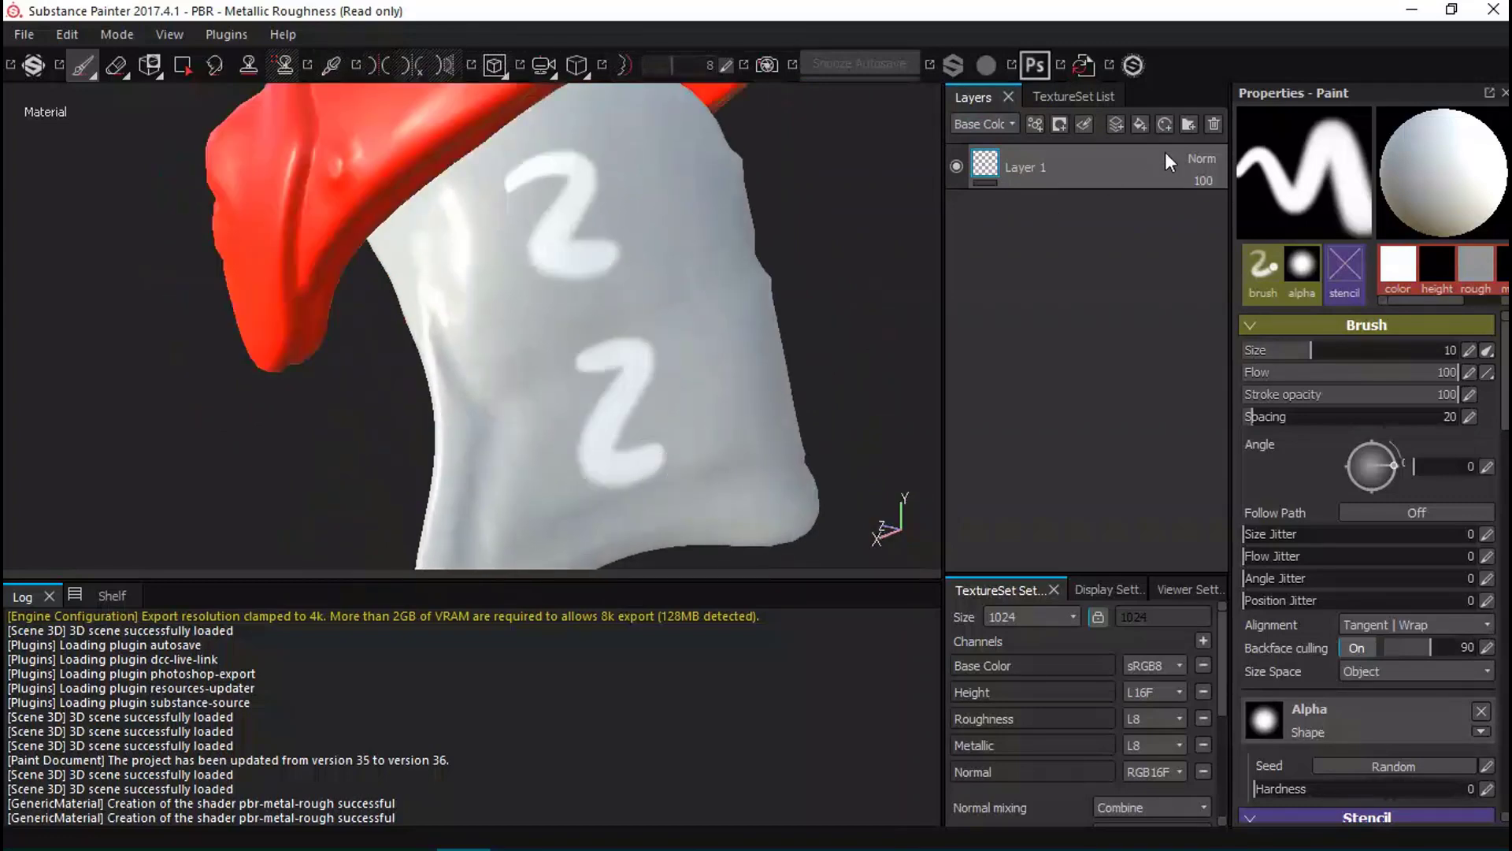
mouse_move(742, 361)
left_mouse_down("alt")
mouse_move(651, 362)
mouse_move(780, 296)
left_mouse_up("alt")
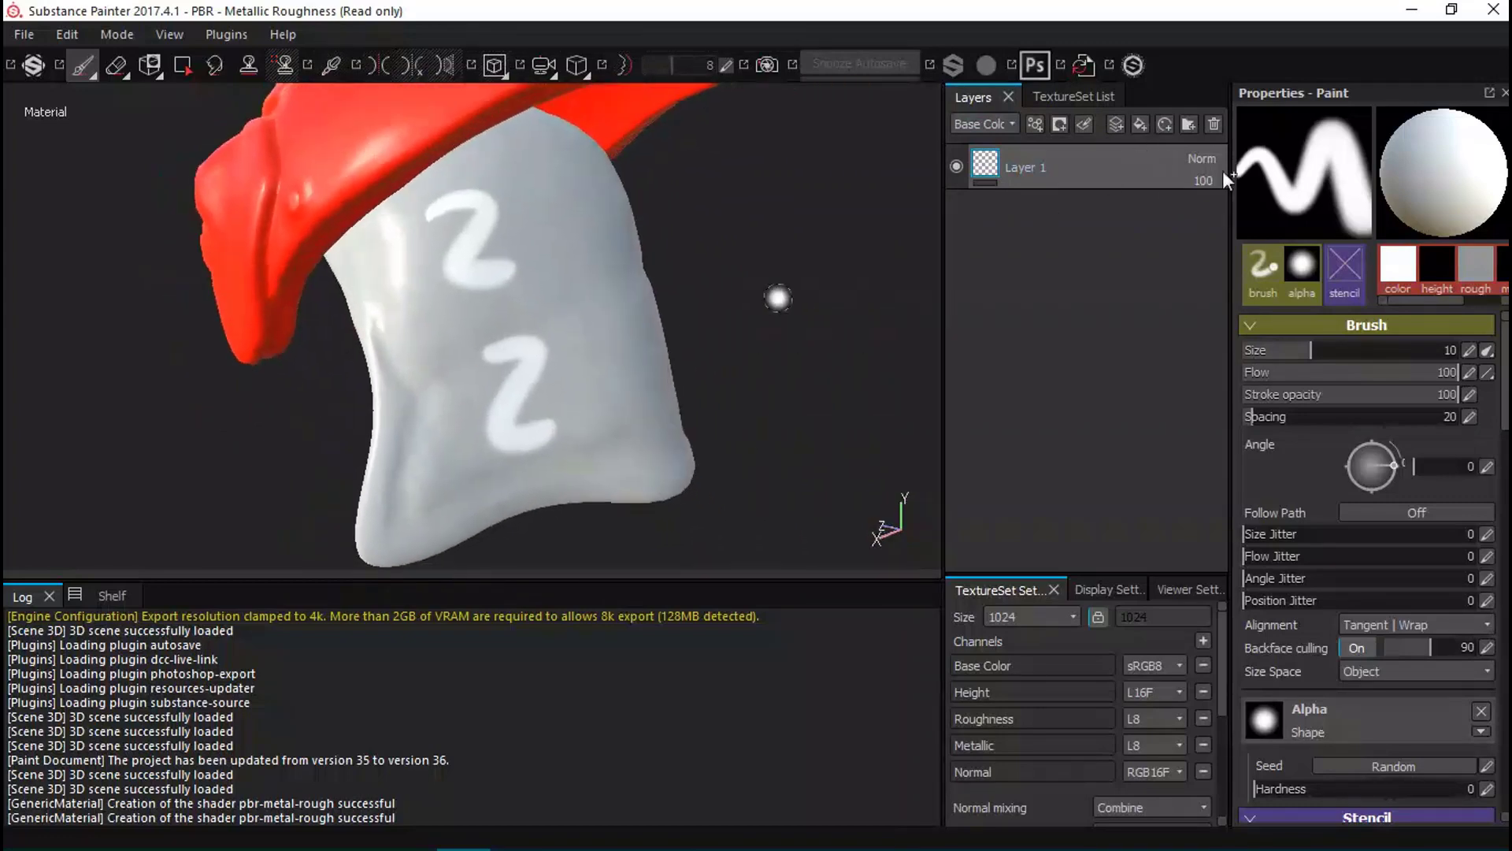
Add a purple Fill layer and move it below the painted numbers.
left_click(1139, 123)
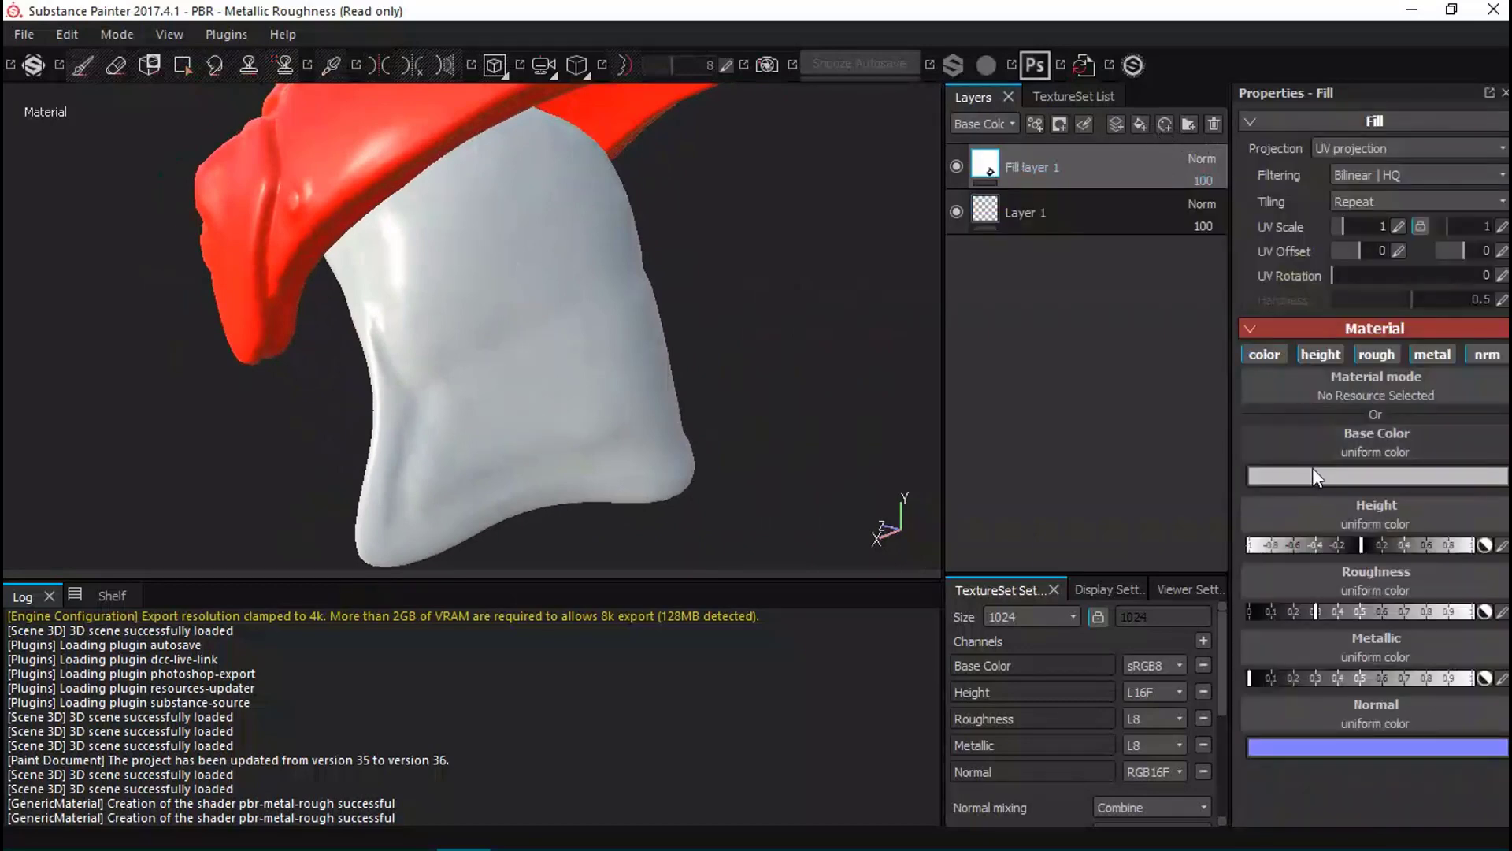
left_click(1313, 467)
left_click(1315, 398)
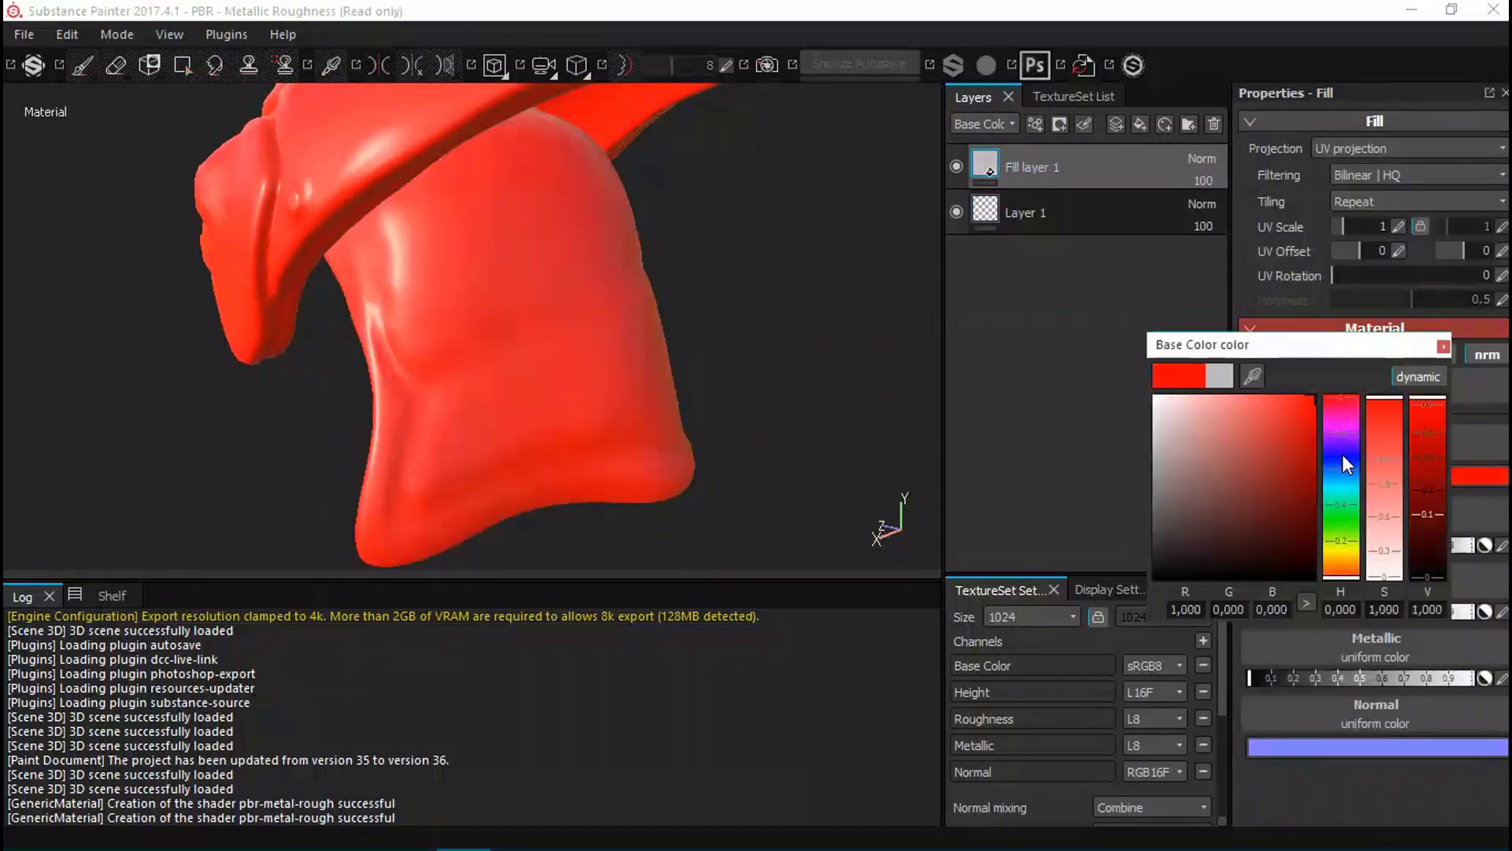
left_click(1343, 450)
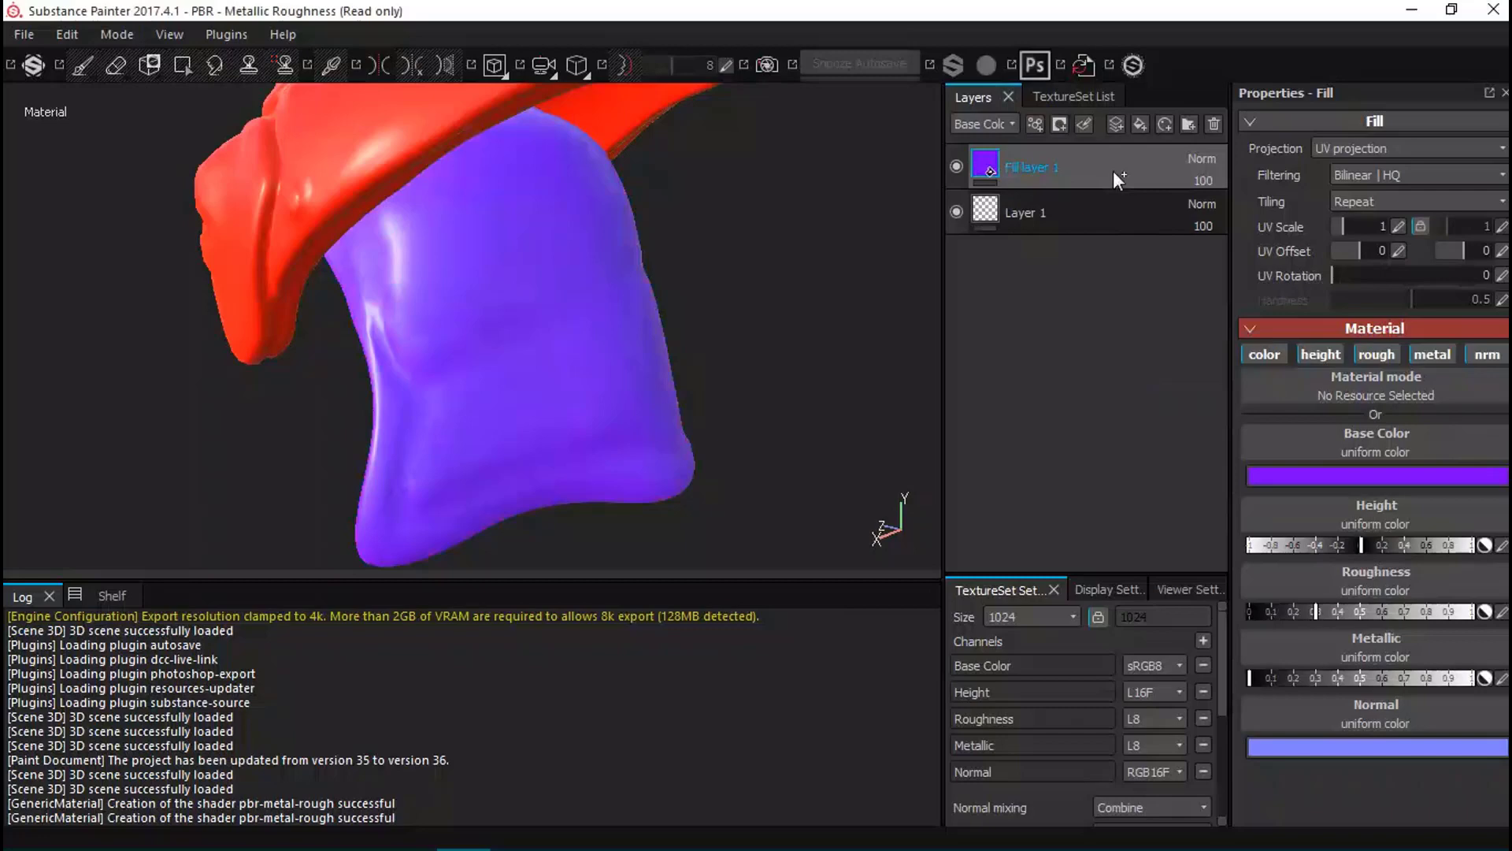
left_click_drag(1114, 172, 1102, 288)
left_click_drag(871, 342, 799, 362, "alt")
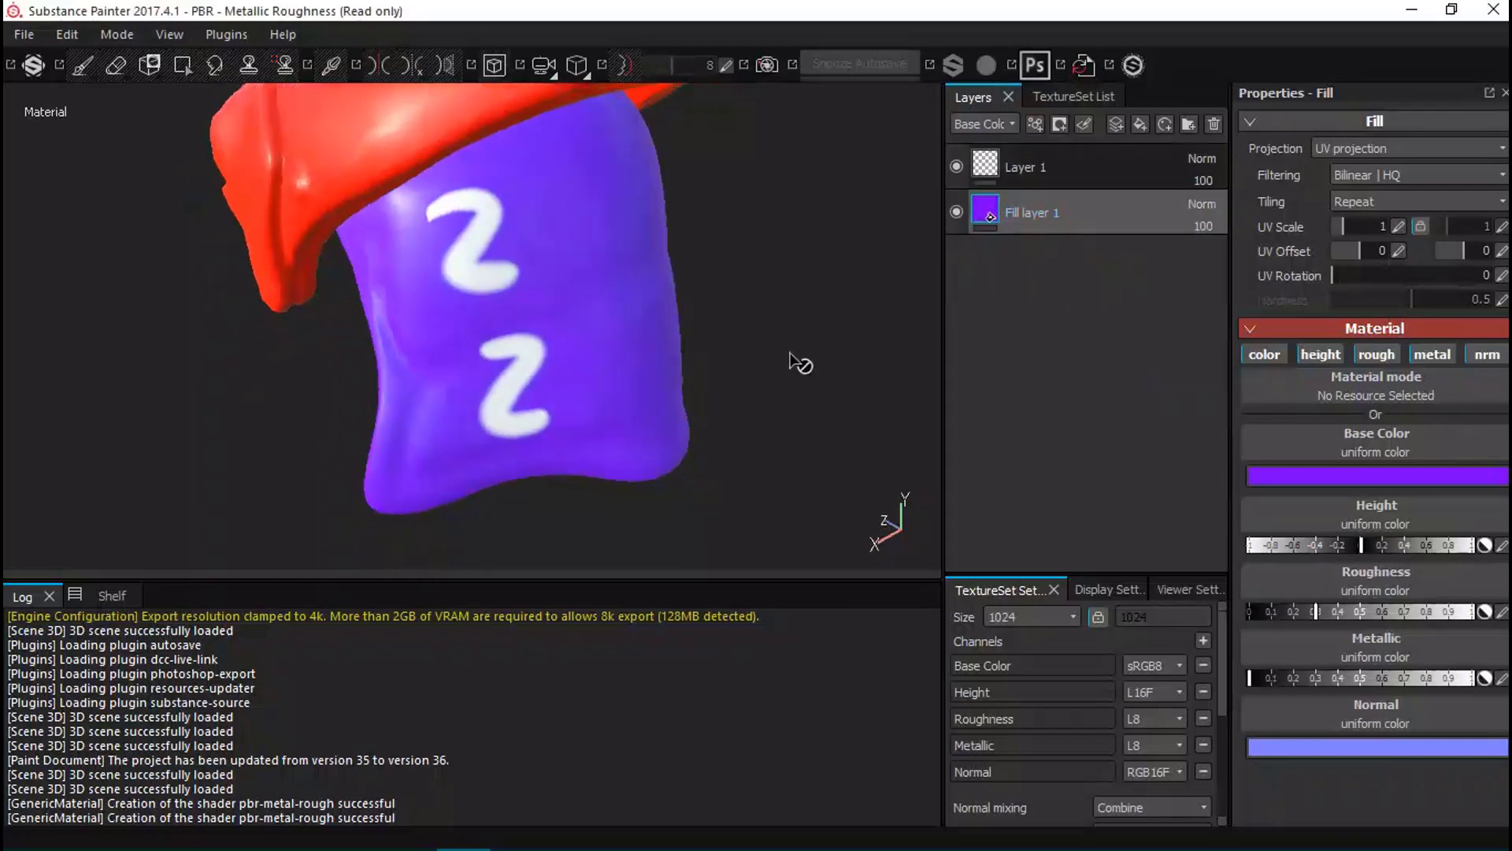
Make texture set 1003 active and paint a white '3' on its grey part.
left_click(1071, 98)
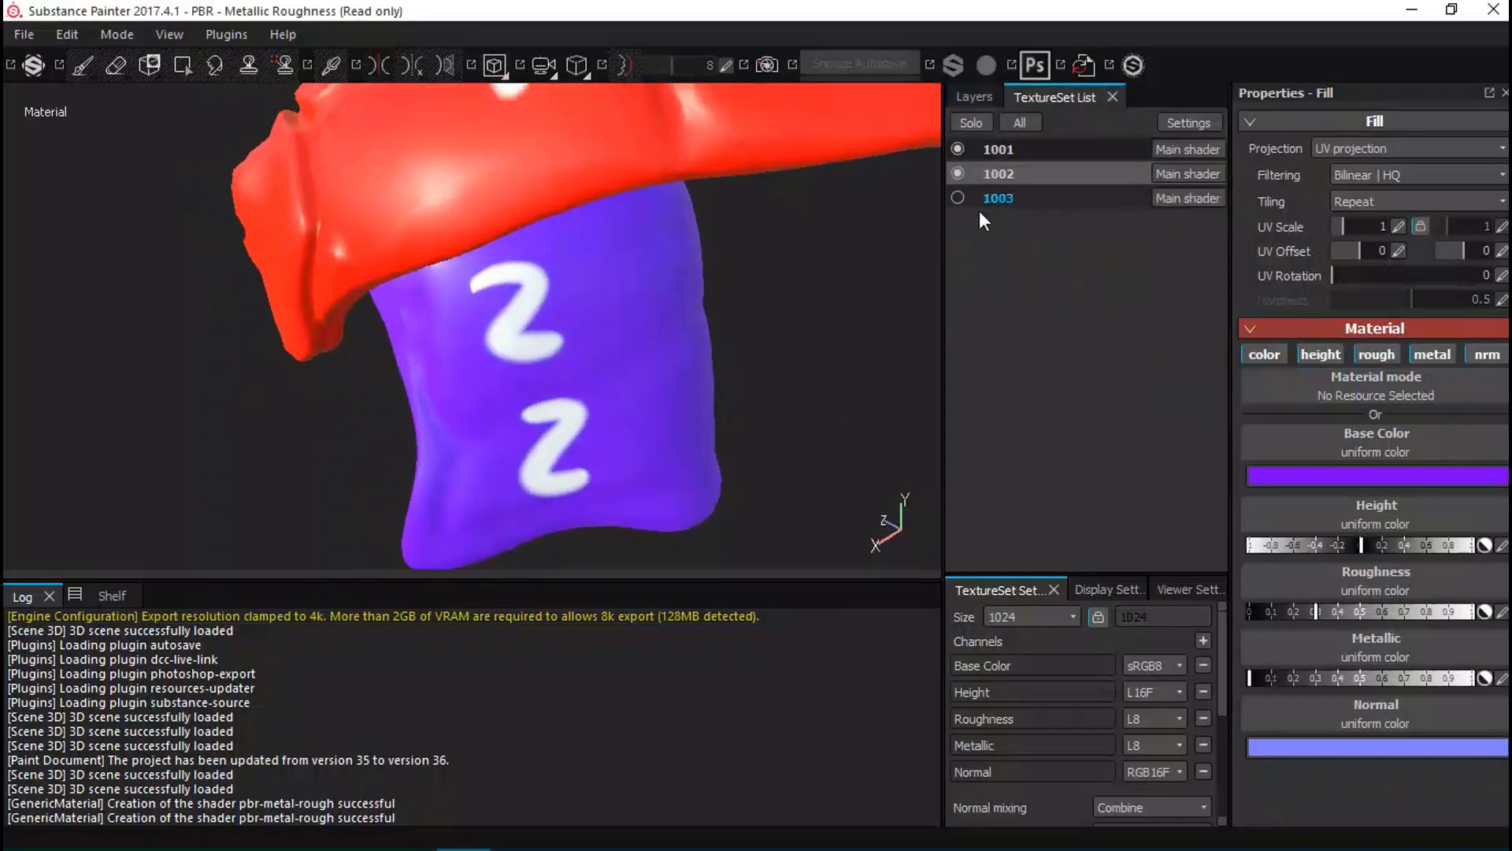
left_click(960, 198)
left_click(975, 99)
mouse_move(779, 354)
left_mouse_down("alt")
mouse_move(808, 329)
mouse_move(504, 457)
mouse_move(592, 413)
left_mouse_up("alt")
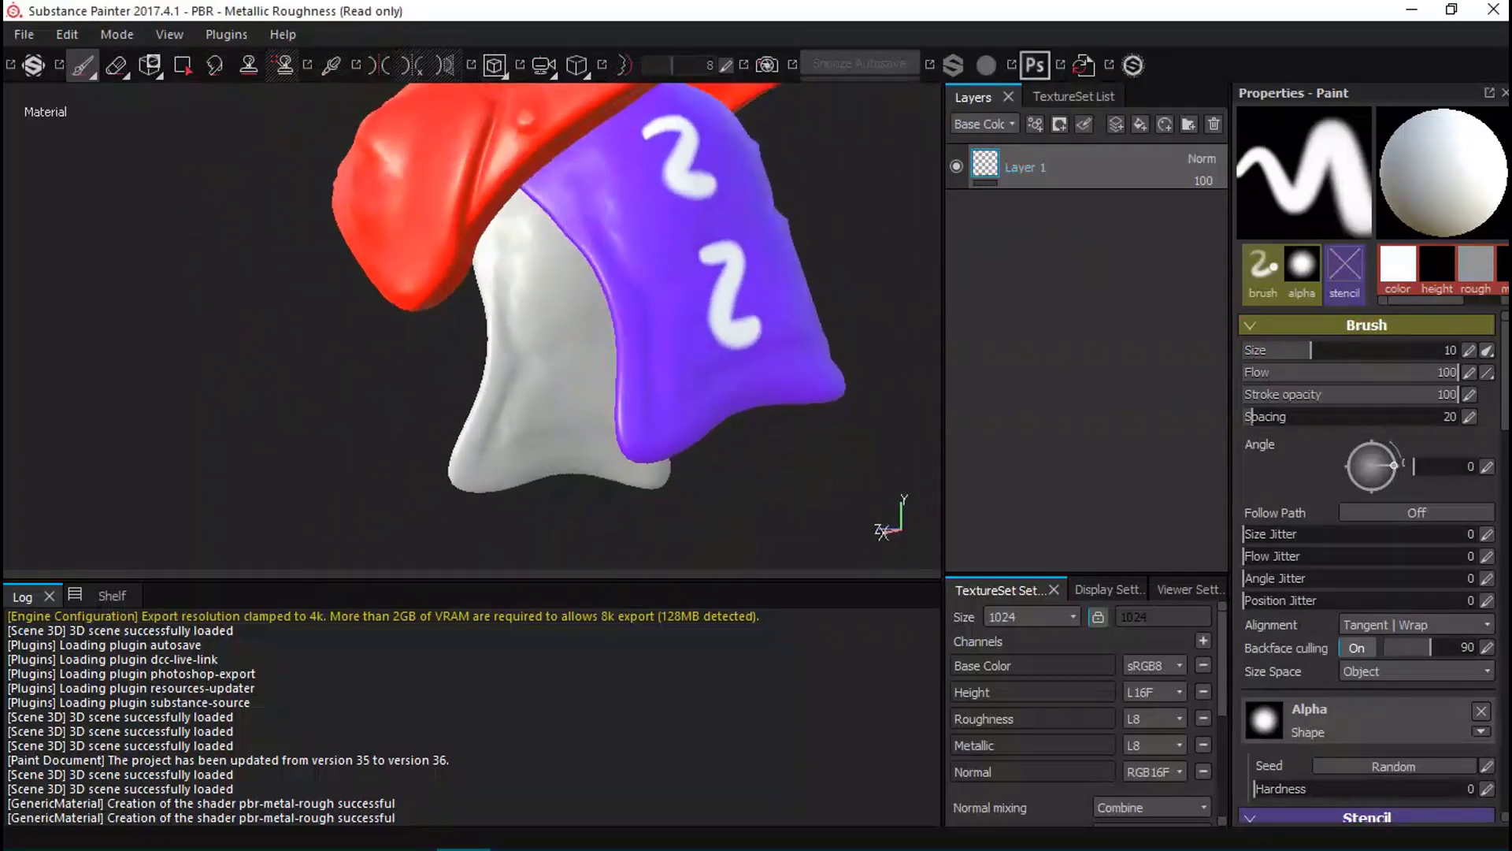
mouse_move(570, 258)
left_mouse_down()
mouse_move(603, 296)
mouse_move(614, 401)
mouse_move(569, 436)
left_mouse_up()
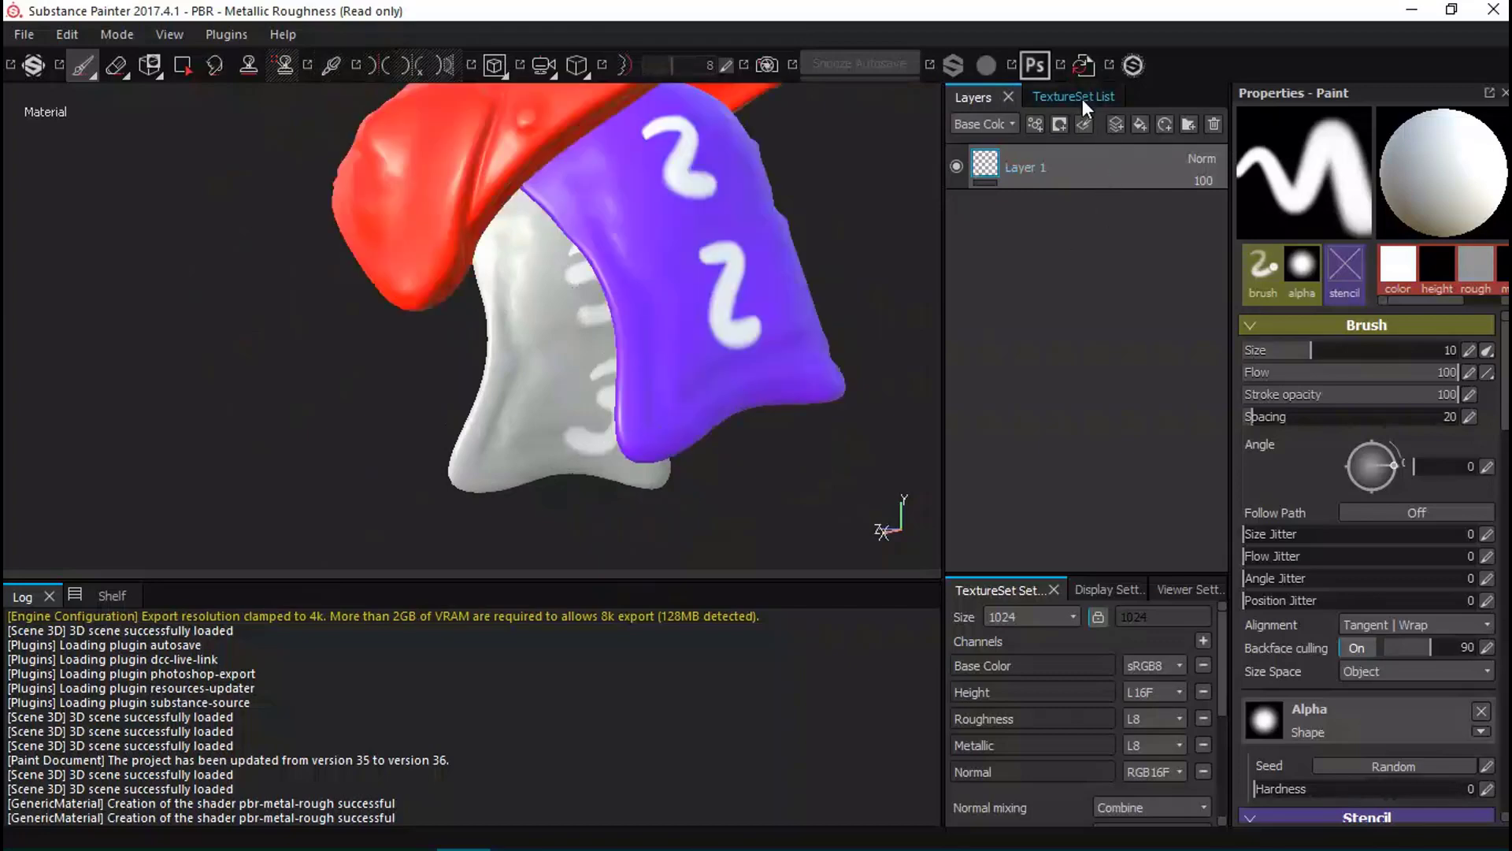
Add a green Fill layer to set 1003 and move it beneath Layer 1.
left_click(1083, 99)
left_click(998, 124)
left_click(1353, 475)
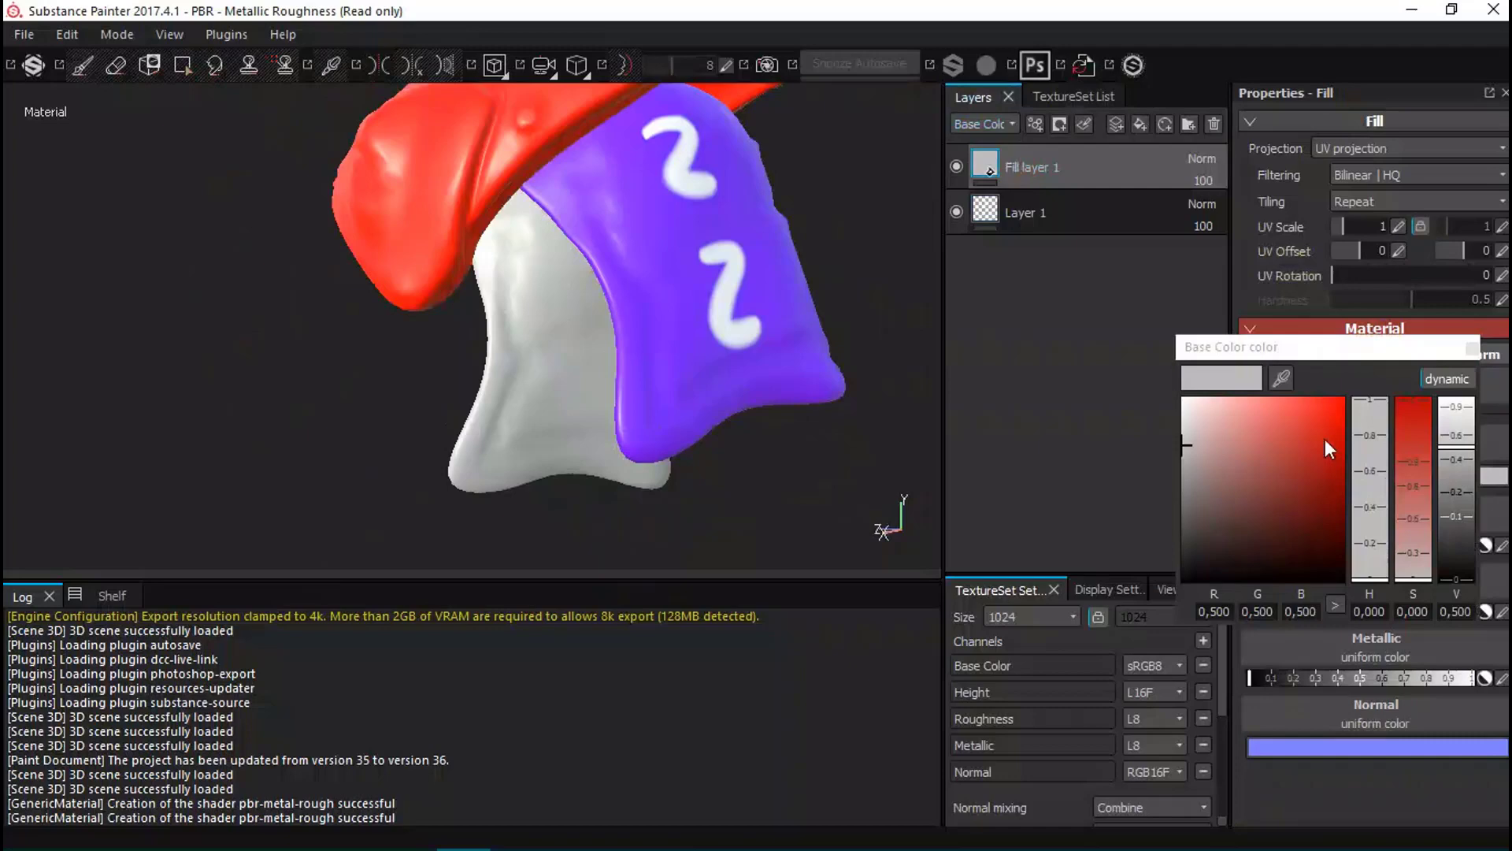
left_click(1325, 438)
left_click(1365, 517)
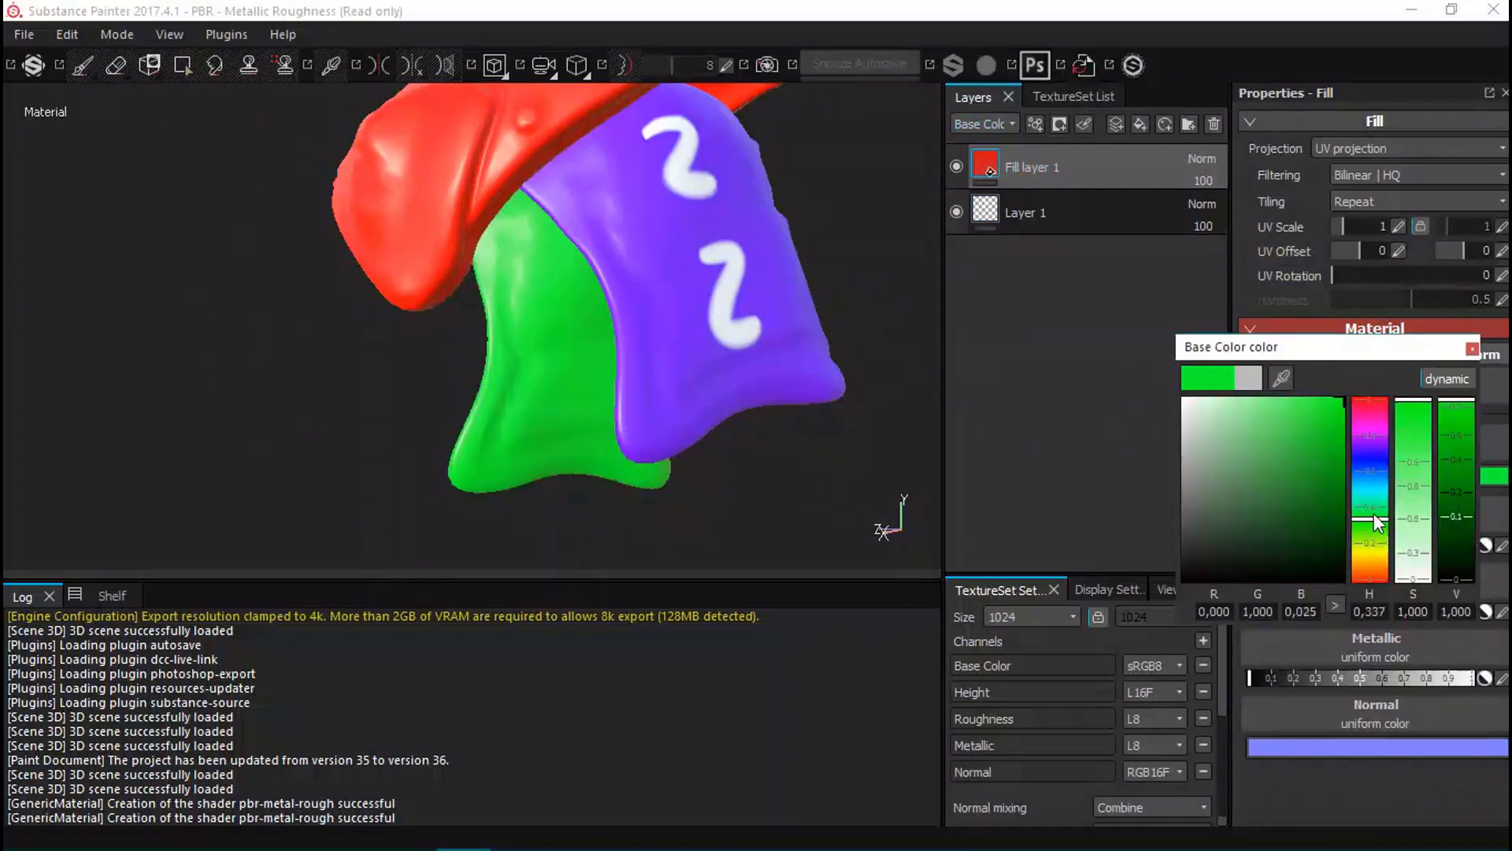
left_click(1471, 352)
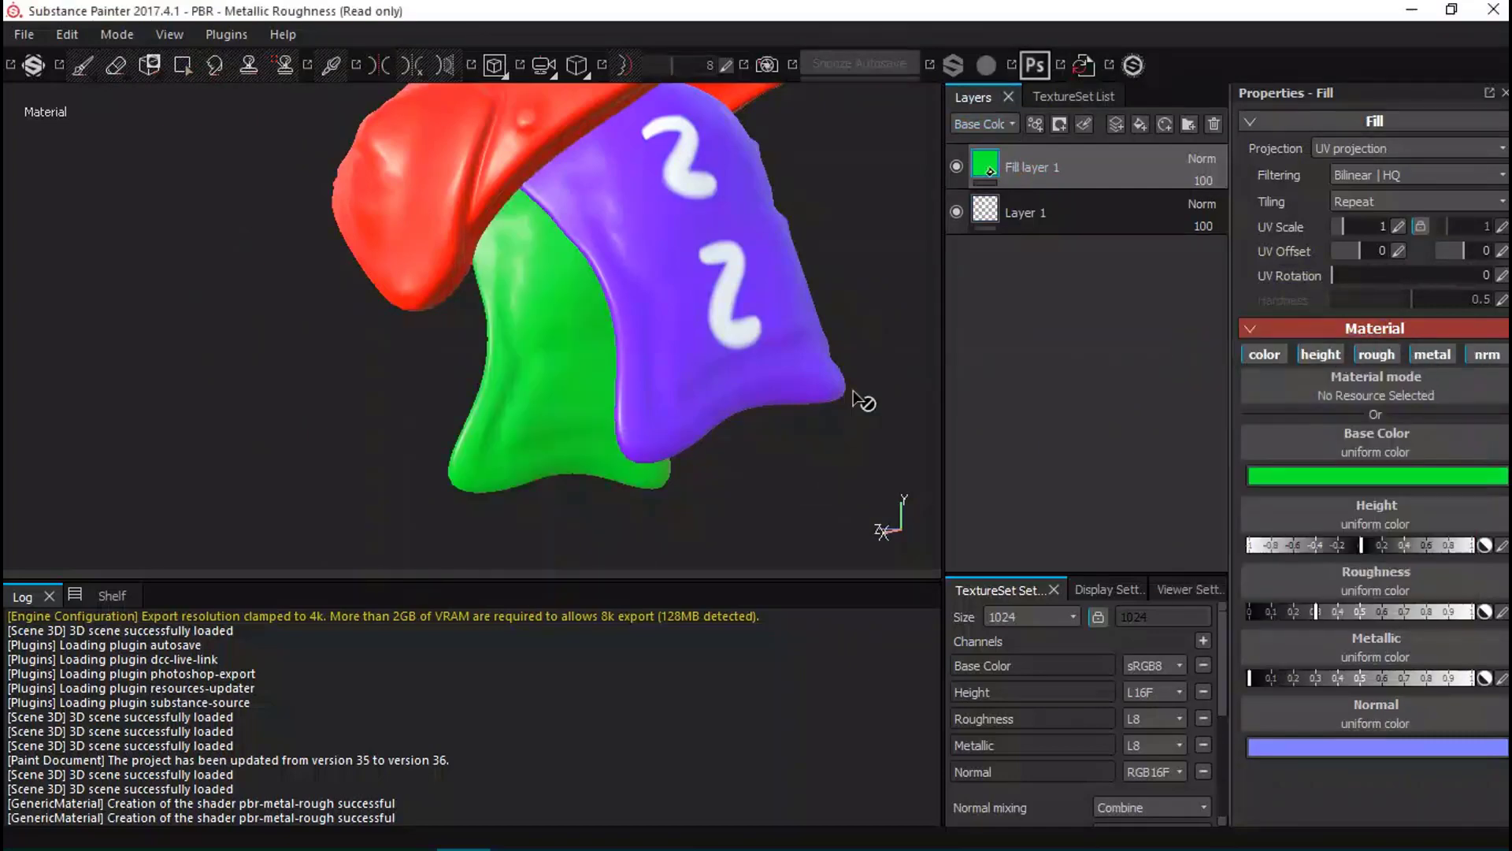
left_click_drag(861, 405, 796, 394, "alt")
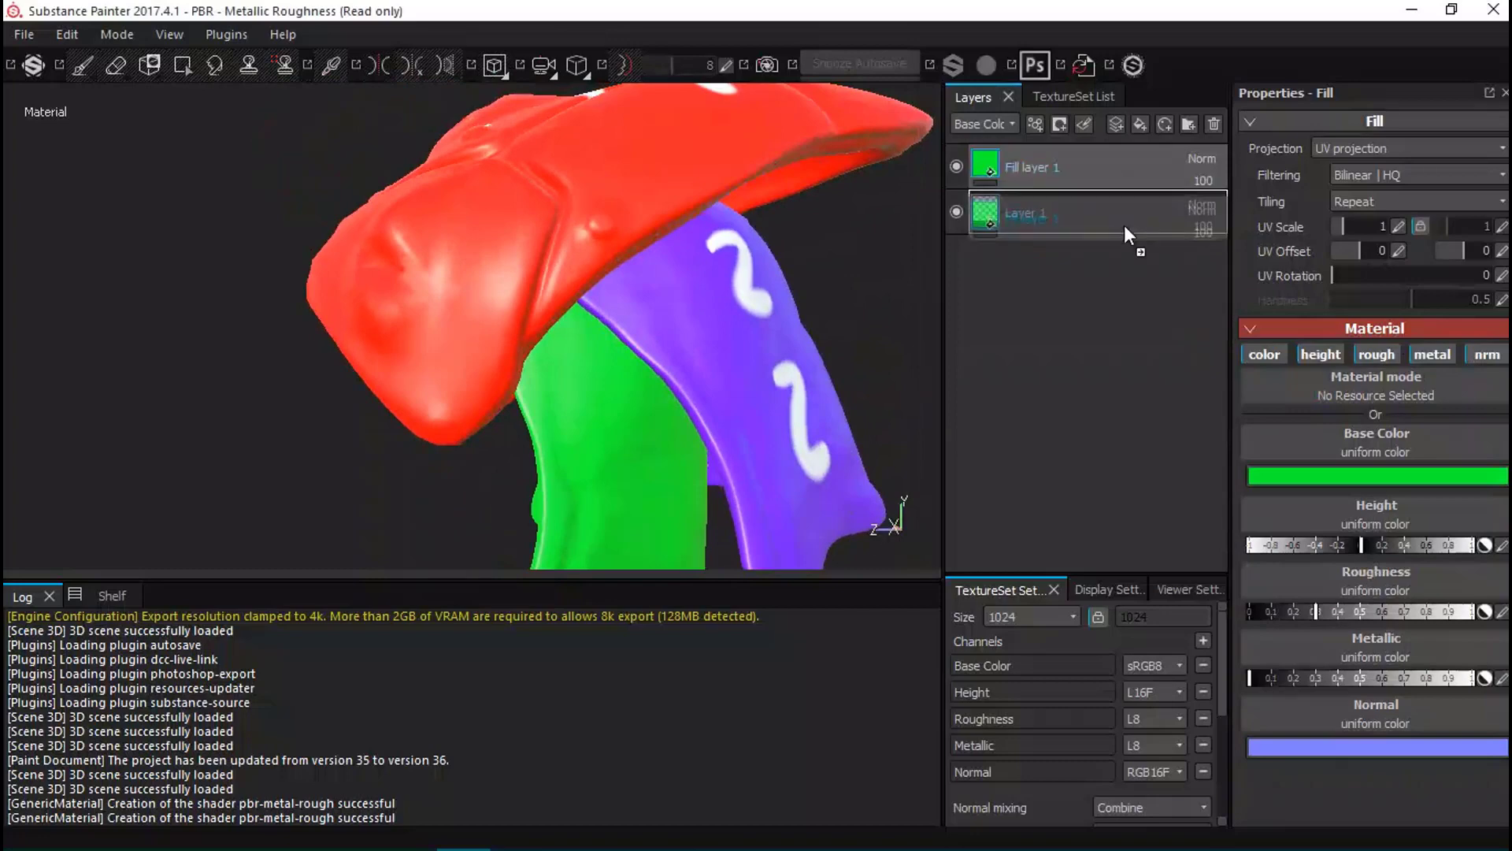
left_click_drag(1124, 174, 1117, 235)
mouse_move(828, 414)
left_mouse_down("alt")
mouse_move(761, 453)
mouse_move(744, 332)
mouse_move(625, 277)
left_mouse_up("alt")
Inspect the red, purple and numbered sides, then open Export Textures with Ctrl+Shift+E.
mouse_move(693, 270)
middle_mouse_down("alt")
mouse_move(721, 389)
mouse_move(656, 317)
middle_mouse_up("alt")
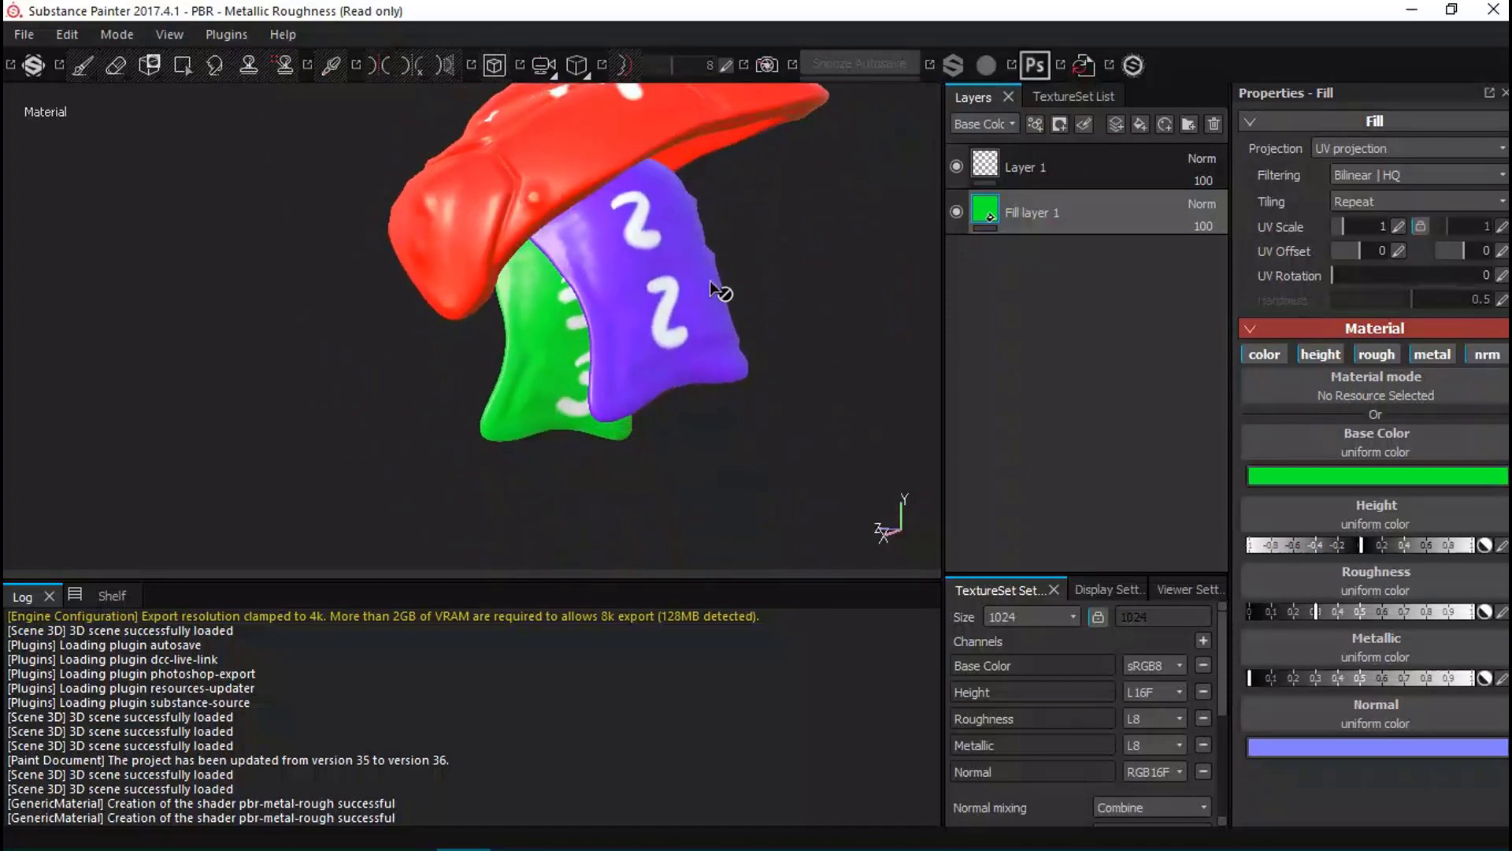
mouse_move(657, 316)
left_mouse_down("alt")
mouse_move(835, 365)
mouse_move(921, 348)
mouse_move(830, 382)
mouse_move(615, 287)
mouse_move(709, 399)
mouse_move(771, 382)
left_mouse_up("alt")
mouse_move(698, 430)
left_mouse_down("alt")
mouse_move(554, 384)
mouse_move(642, 362)
left_mouse_up("alt")
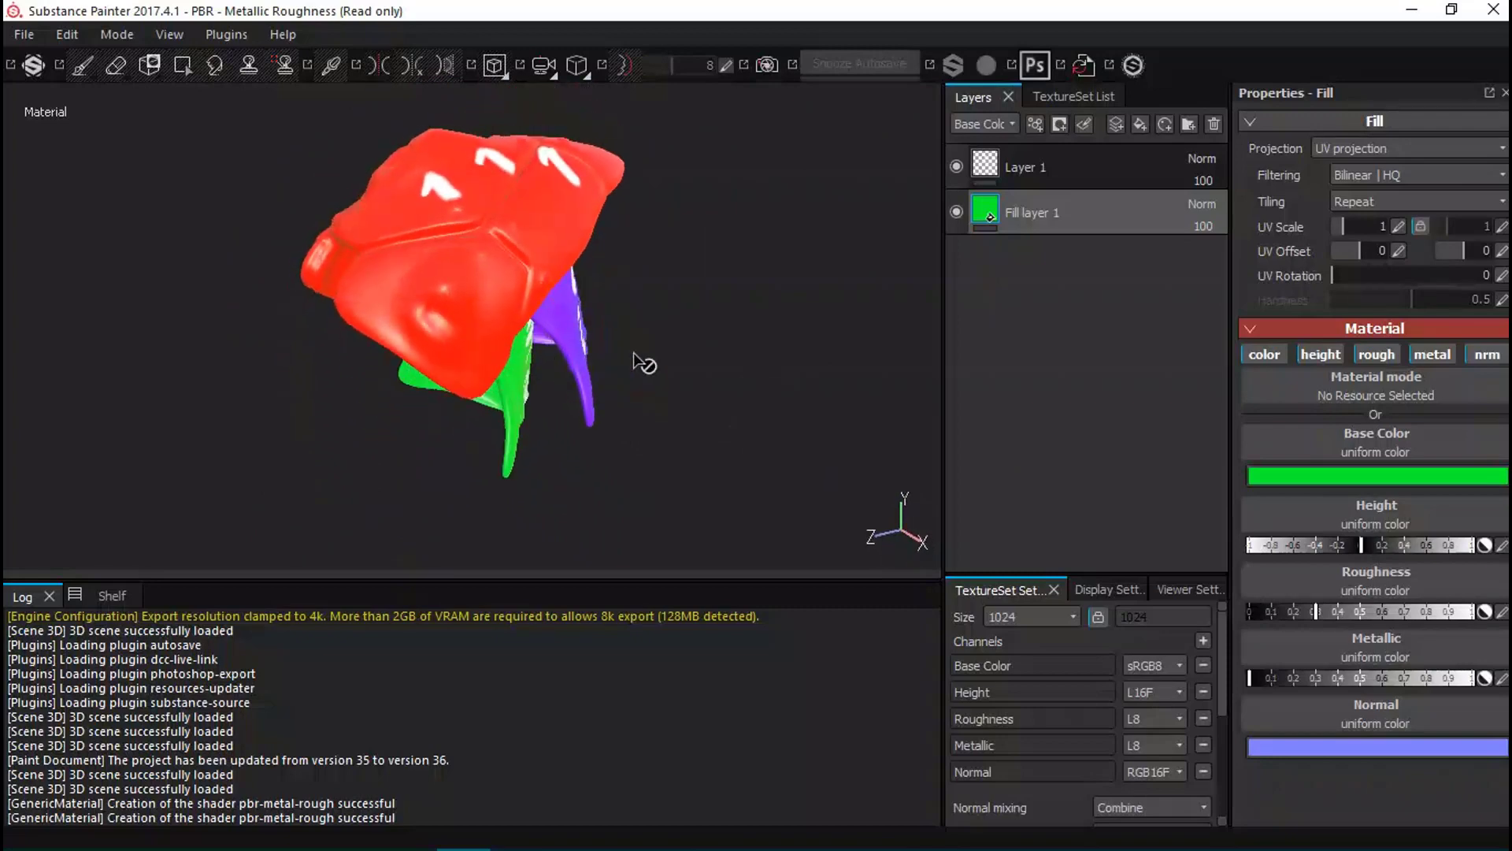
middle_click_drag(675, 297, 787, 357, "alt")
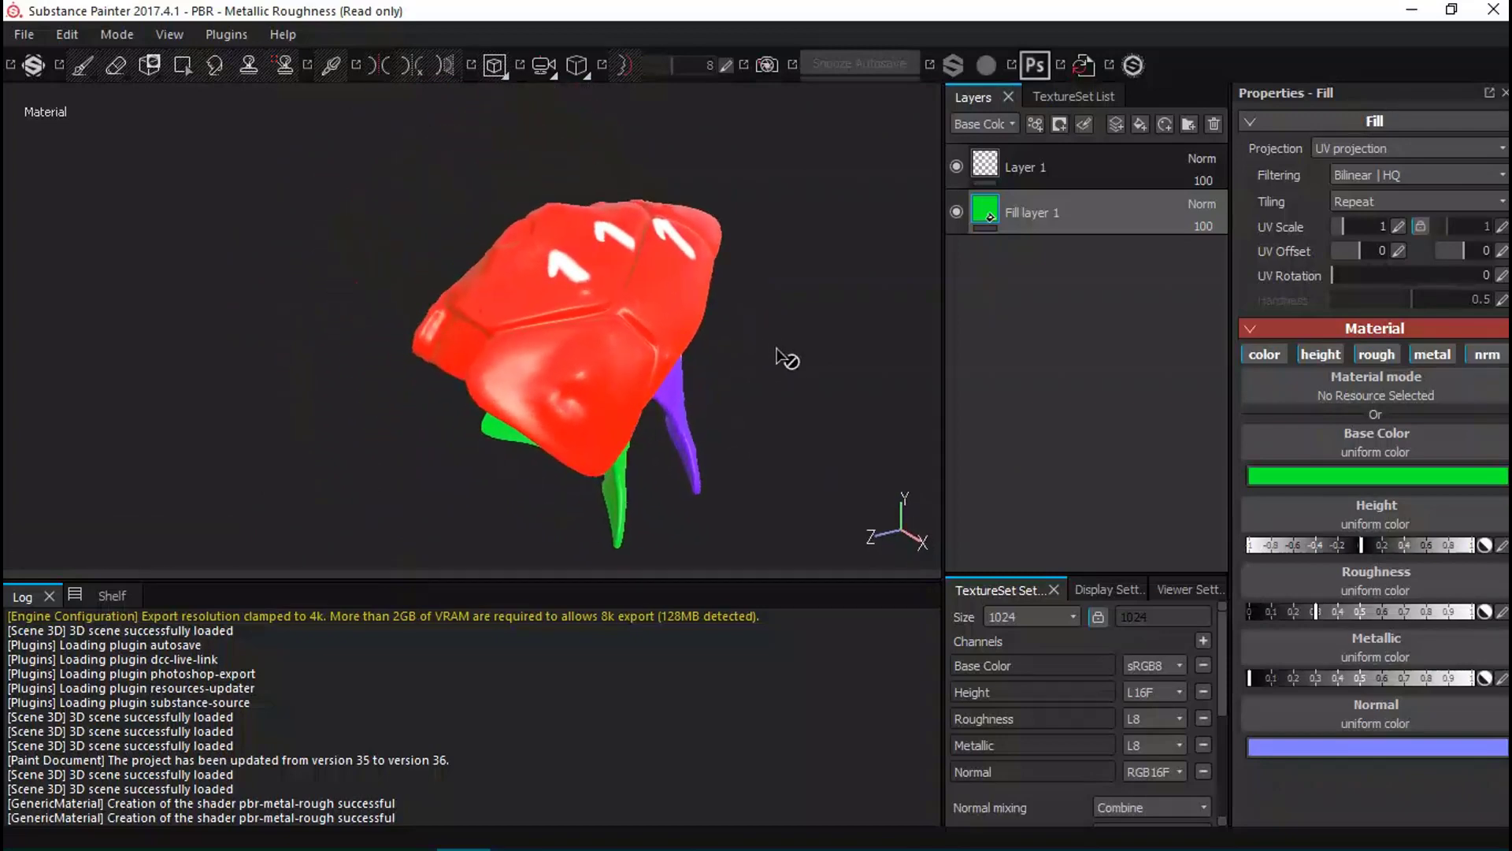
mouse_move(737, 365)
left_mouse_down("alt")
mouse_move(771, 362)
mouse_move(590, 415)
mouse_move(645, 367)
left_mouse_up("alt")
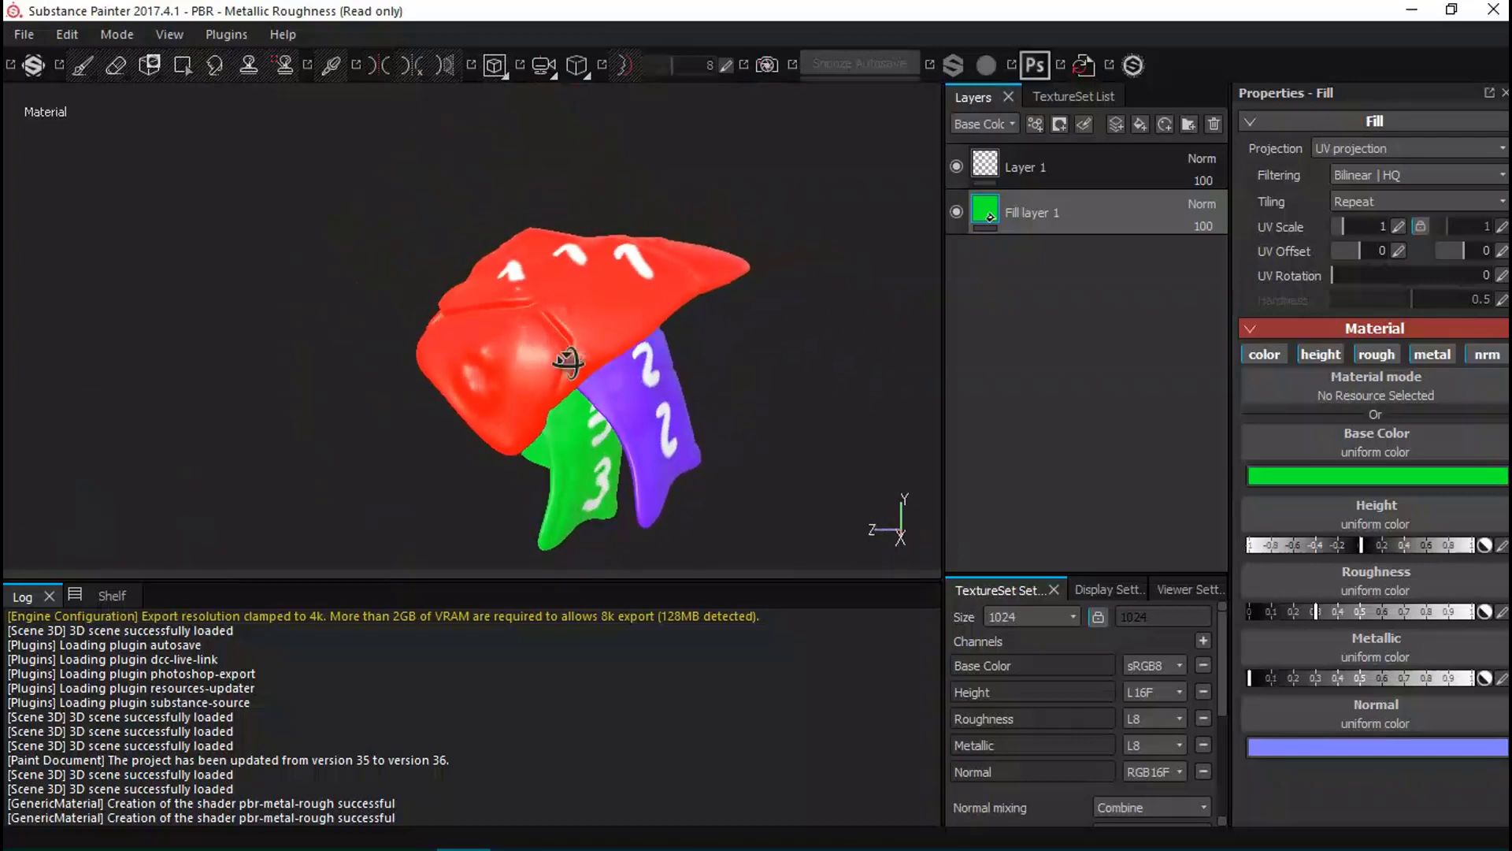
key("ctrl+shift")
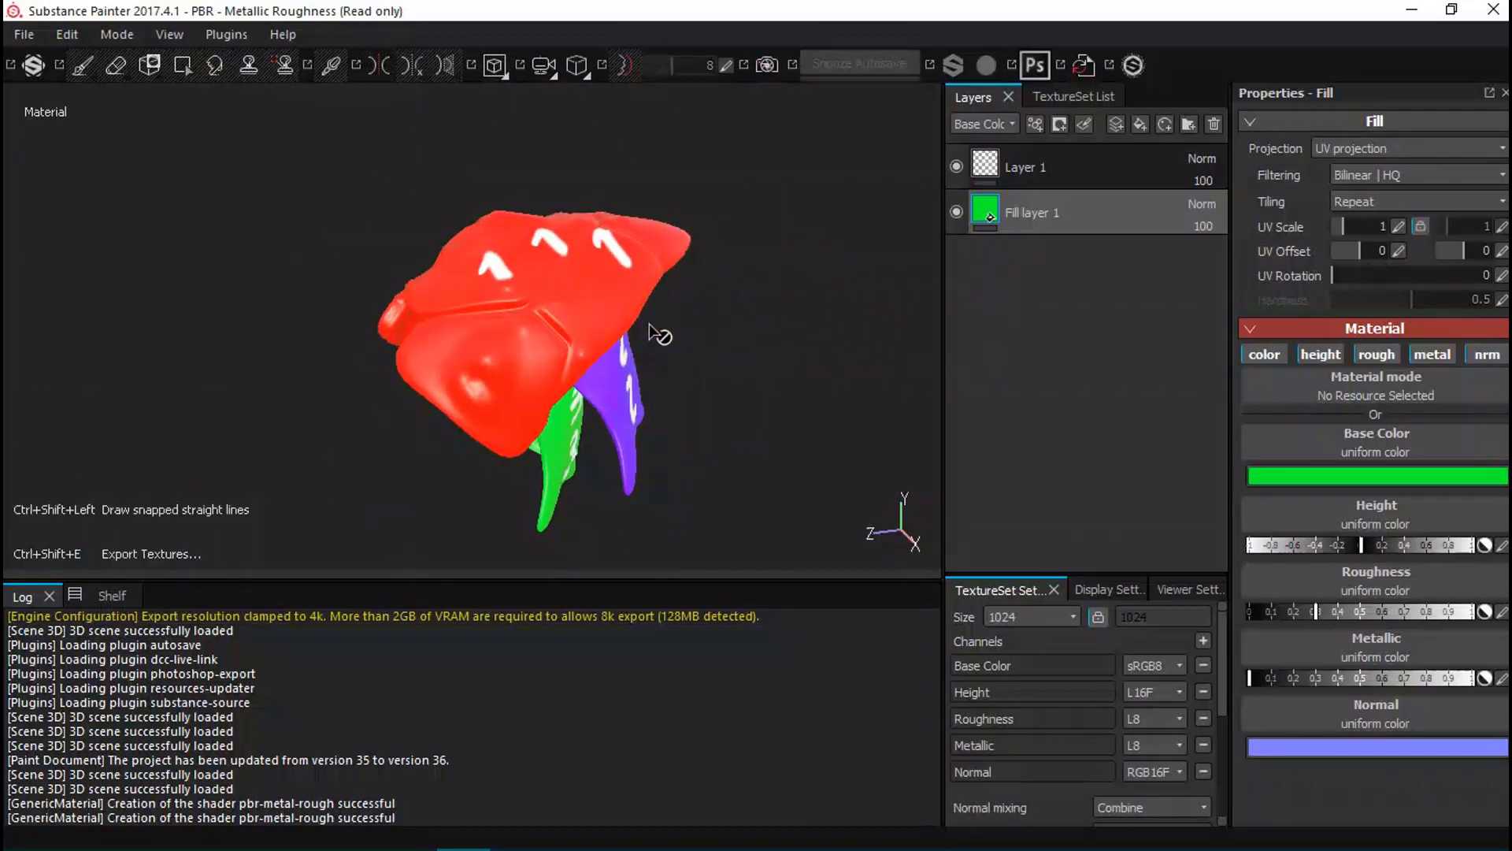
key("ctrl+shift+e")
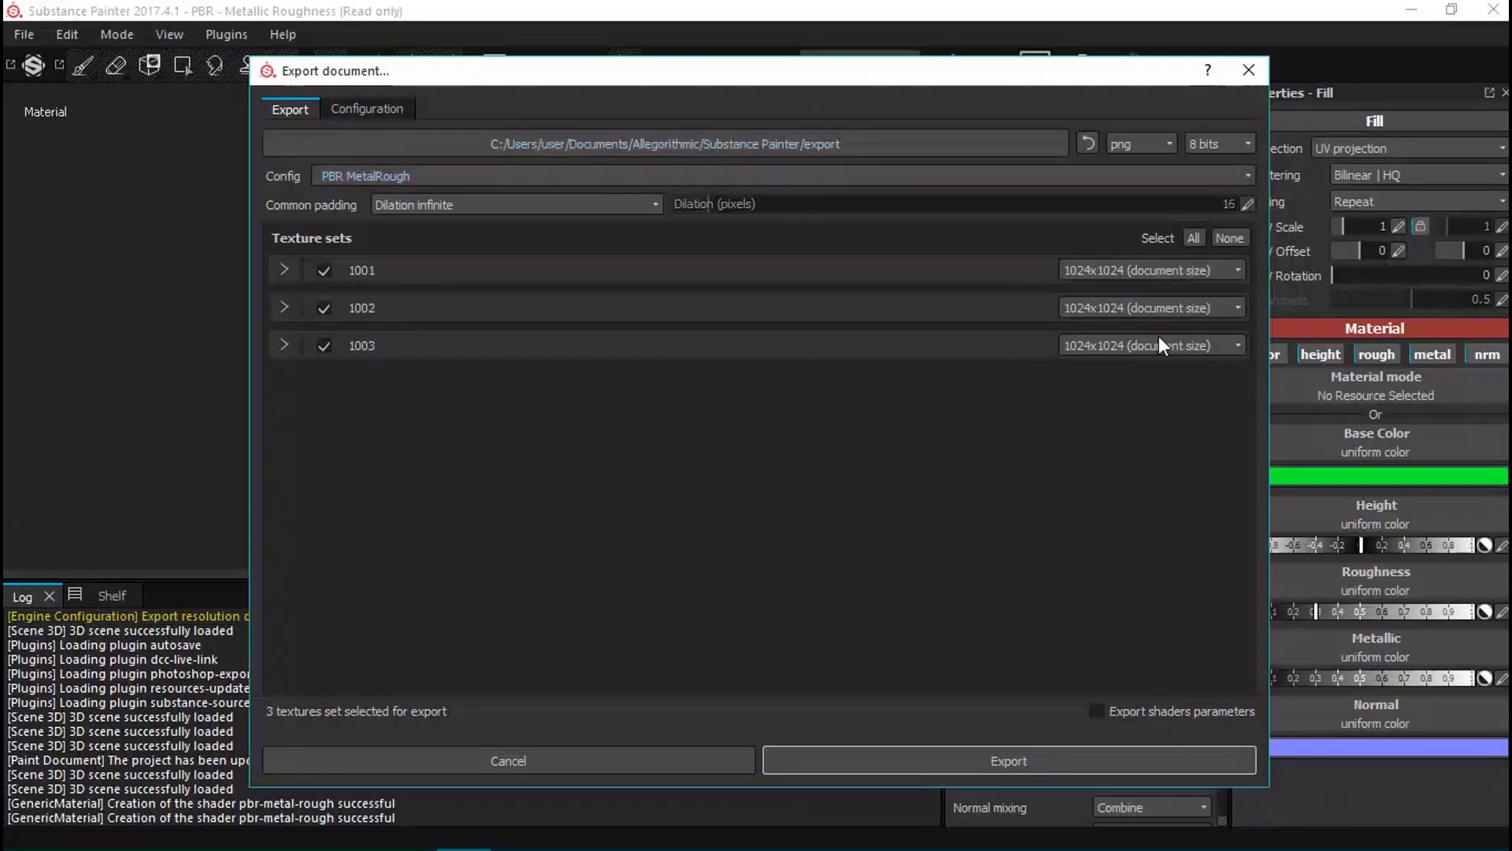
left_click(375, 109)
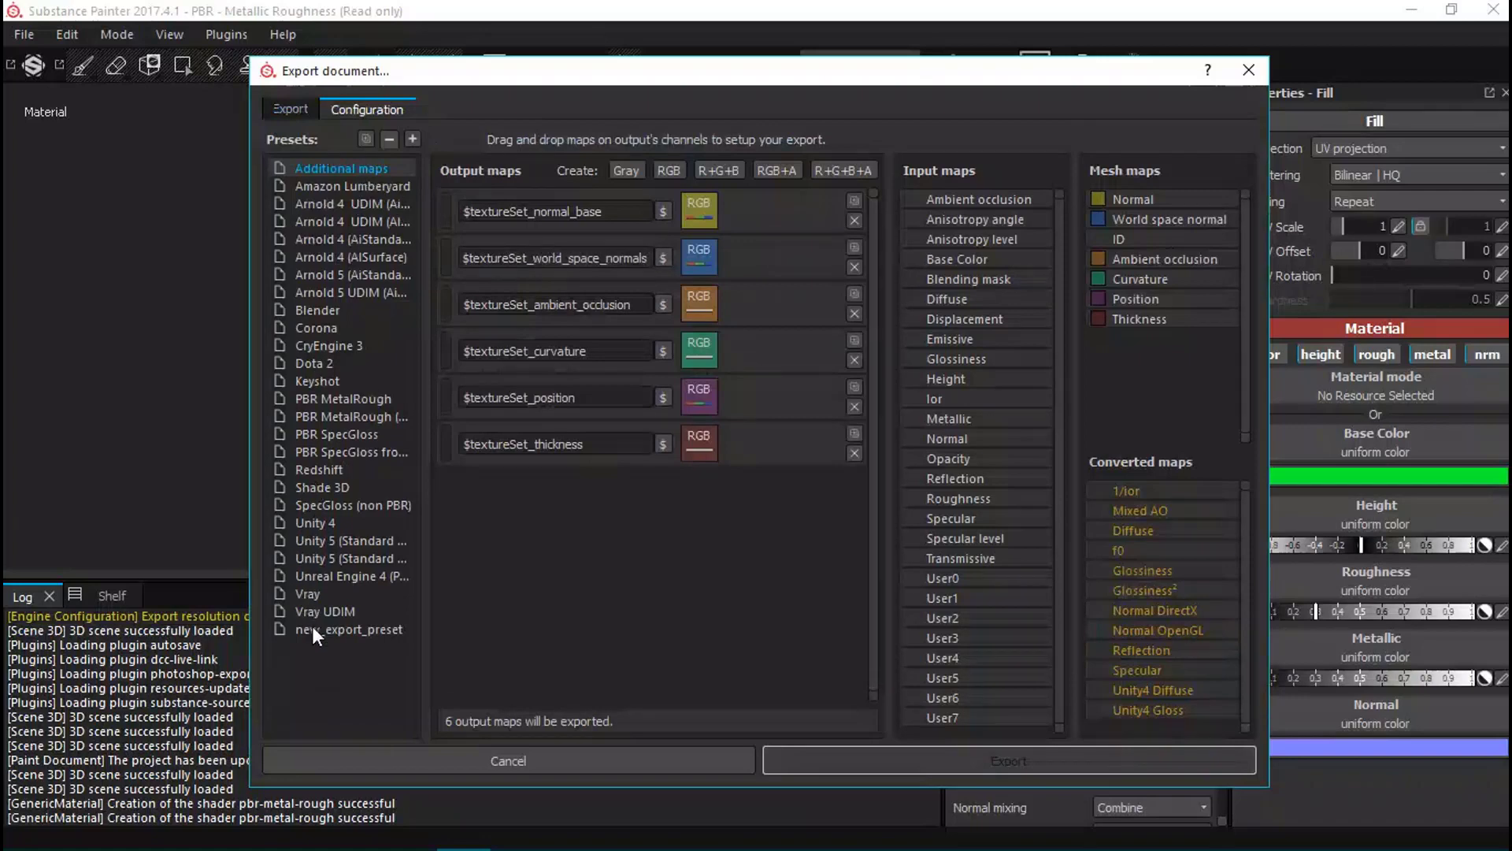
left_click(337, 629)
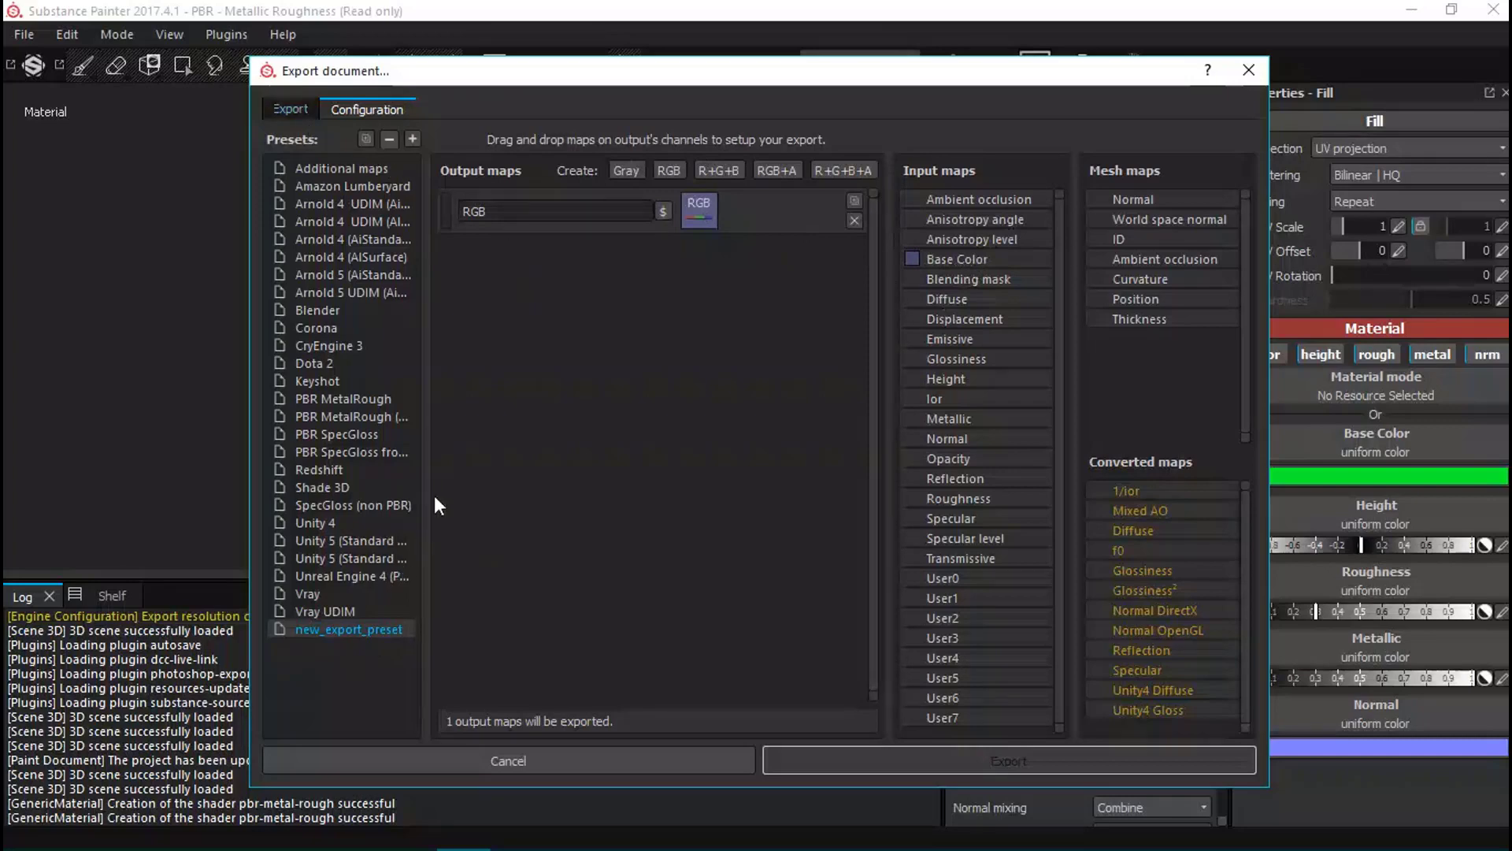
left_click(285, 110)
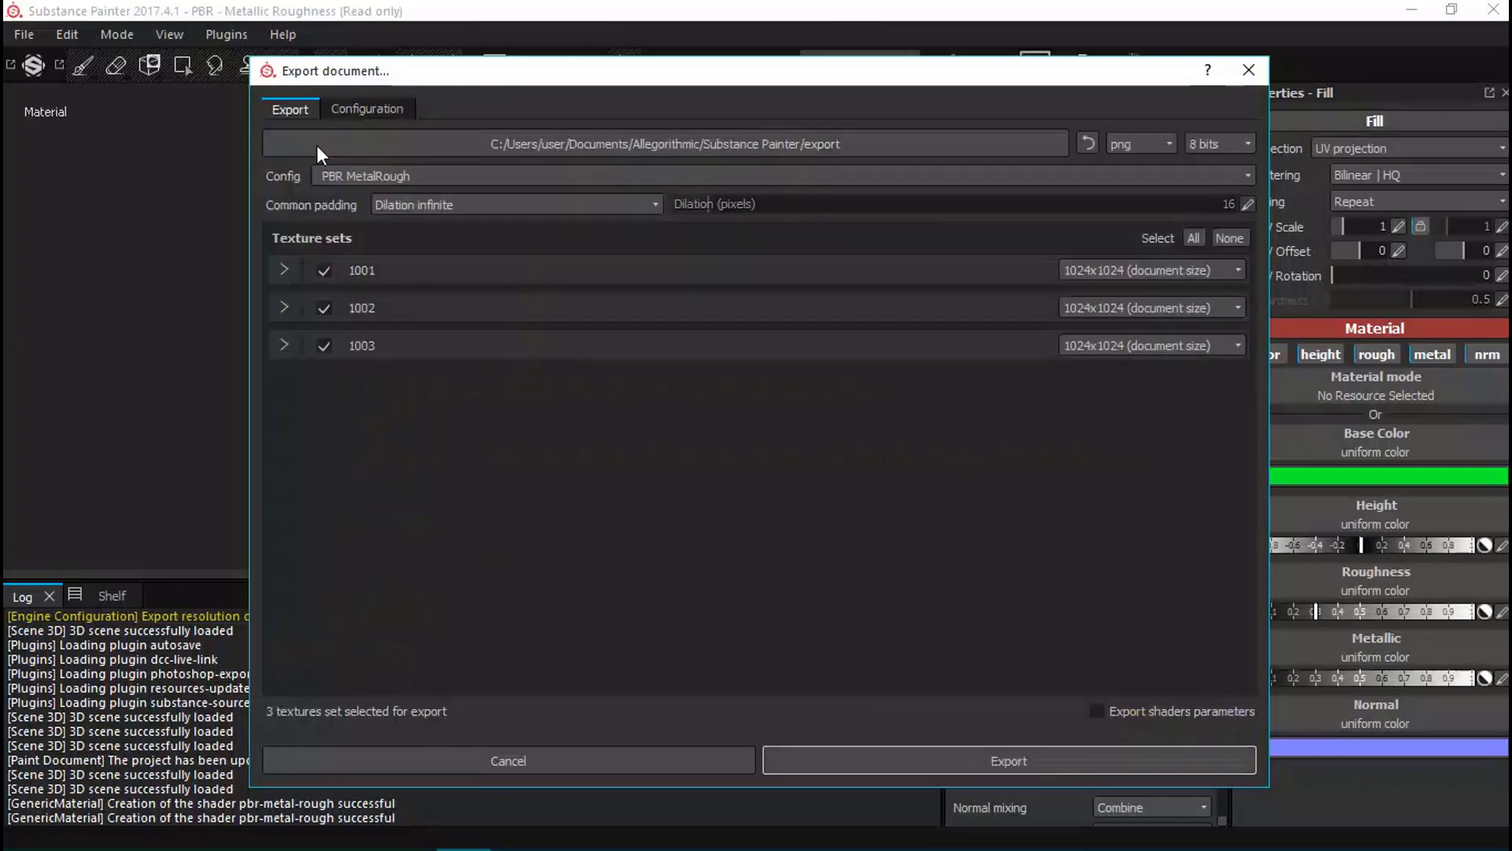
Set the export destination to Blender - MY CREATION/StyleChar2/Texture.
left_click(840, 140)
left_click(349, 346)
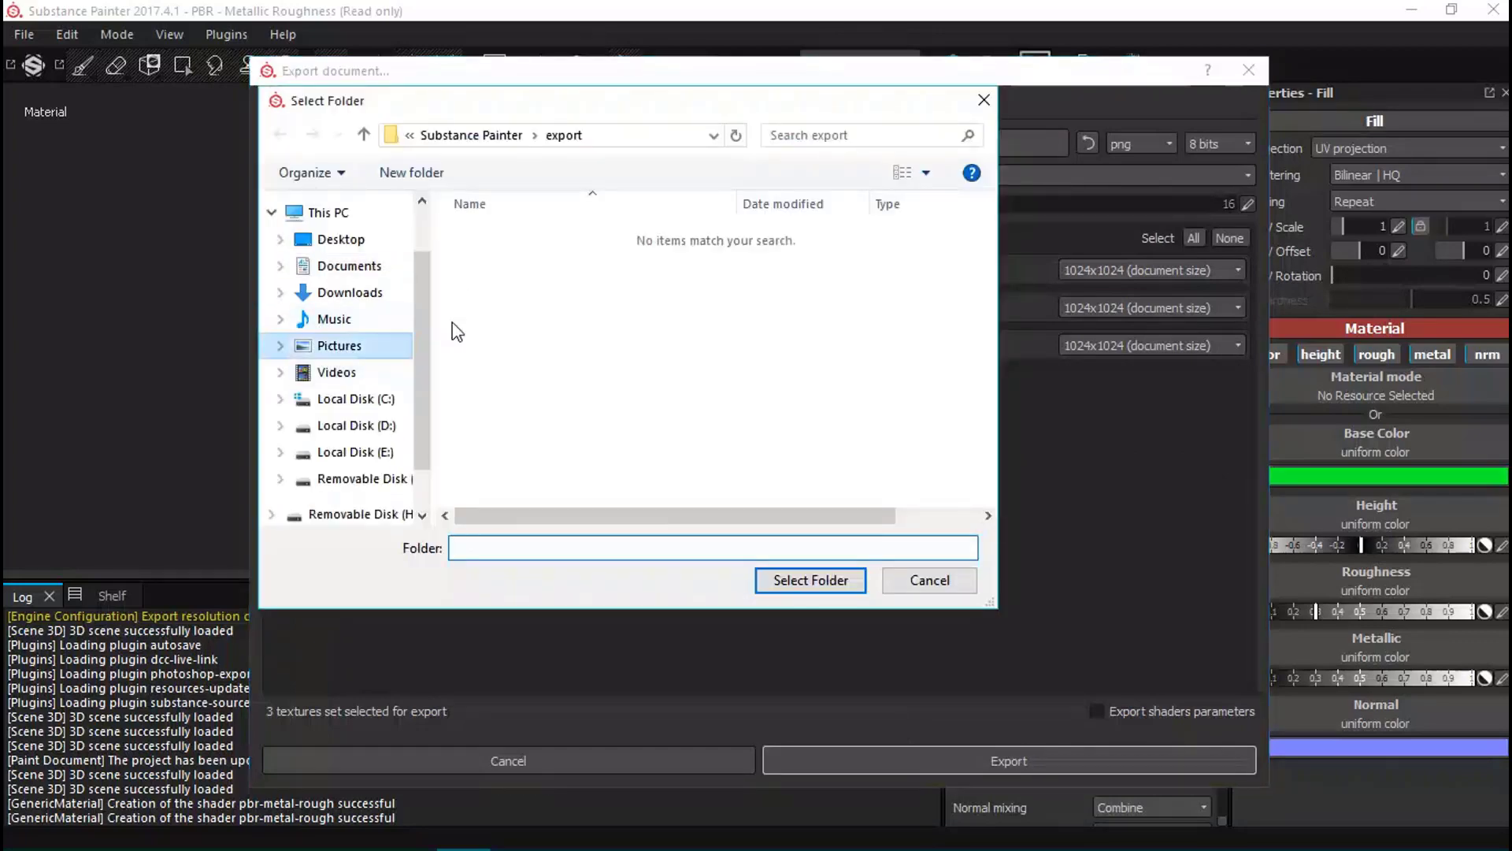
left_click(668, 251)
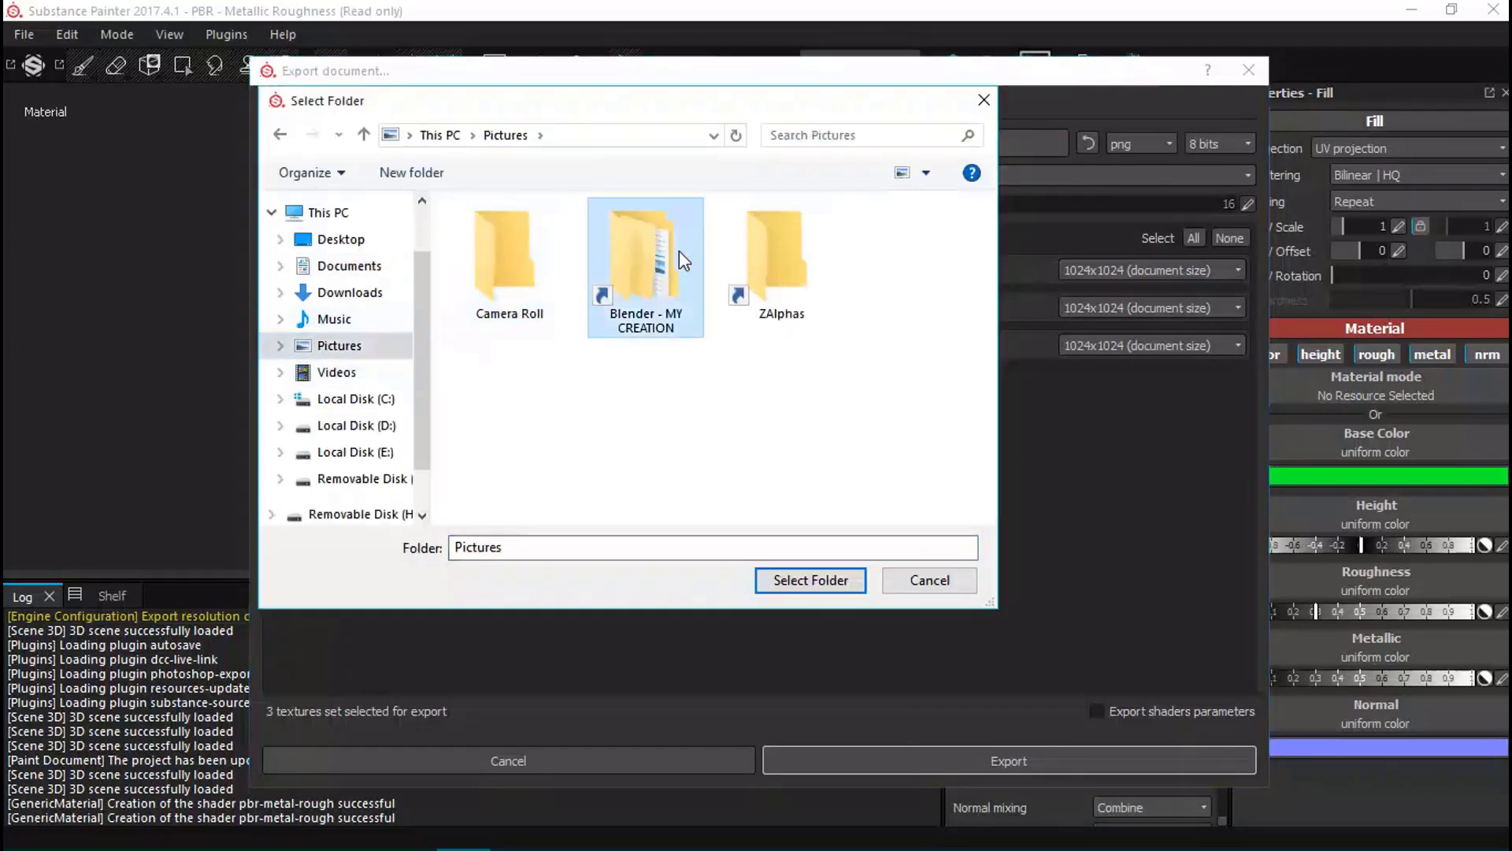
double_click(642, 263)
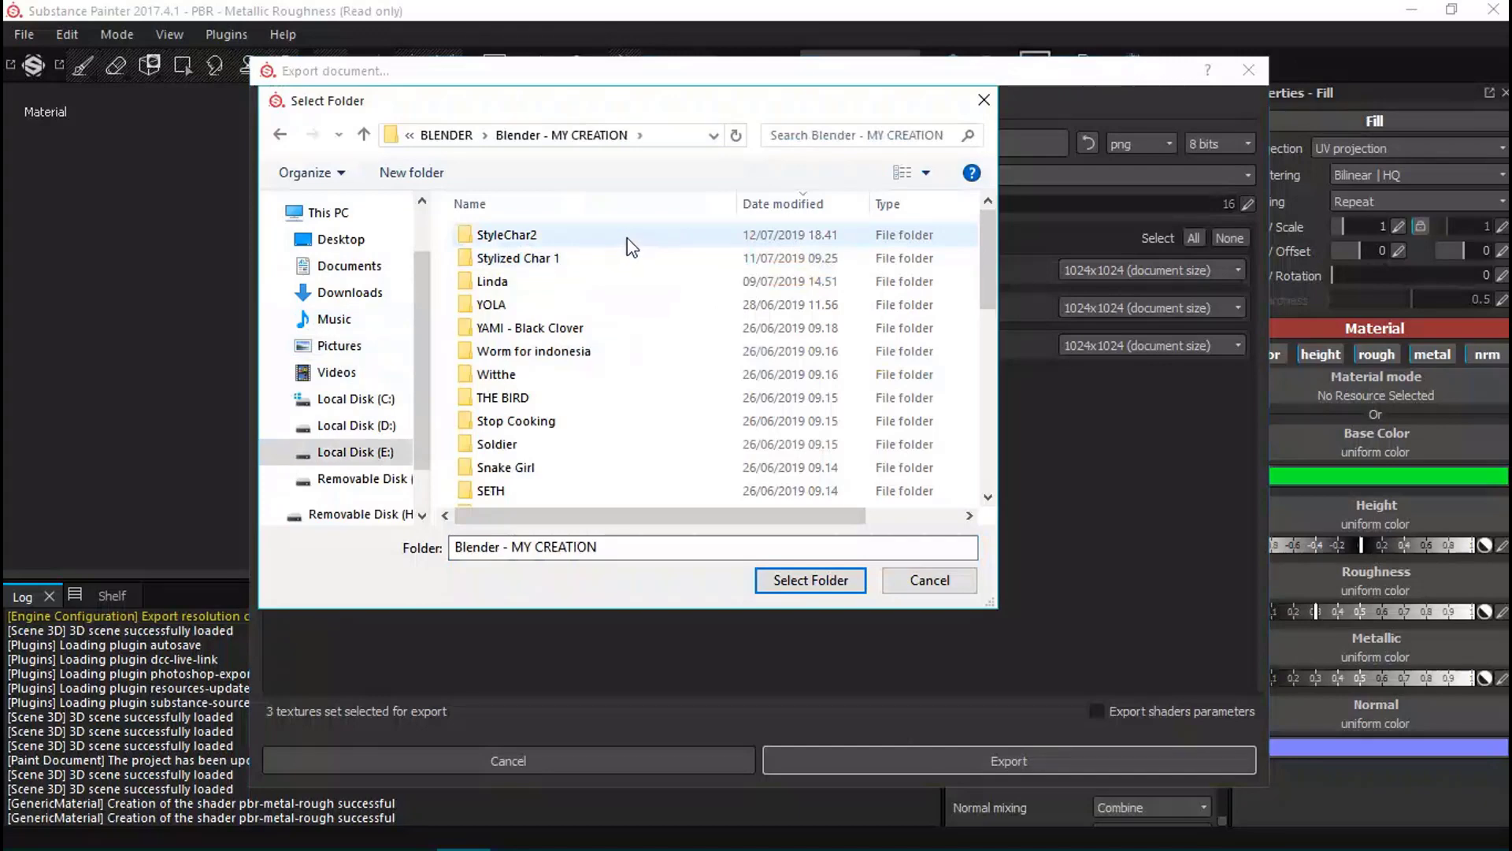
double_click(632, 234)
double_click(588, 262)
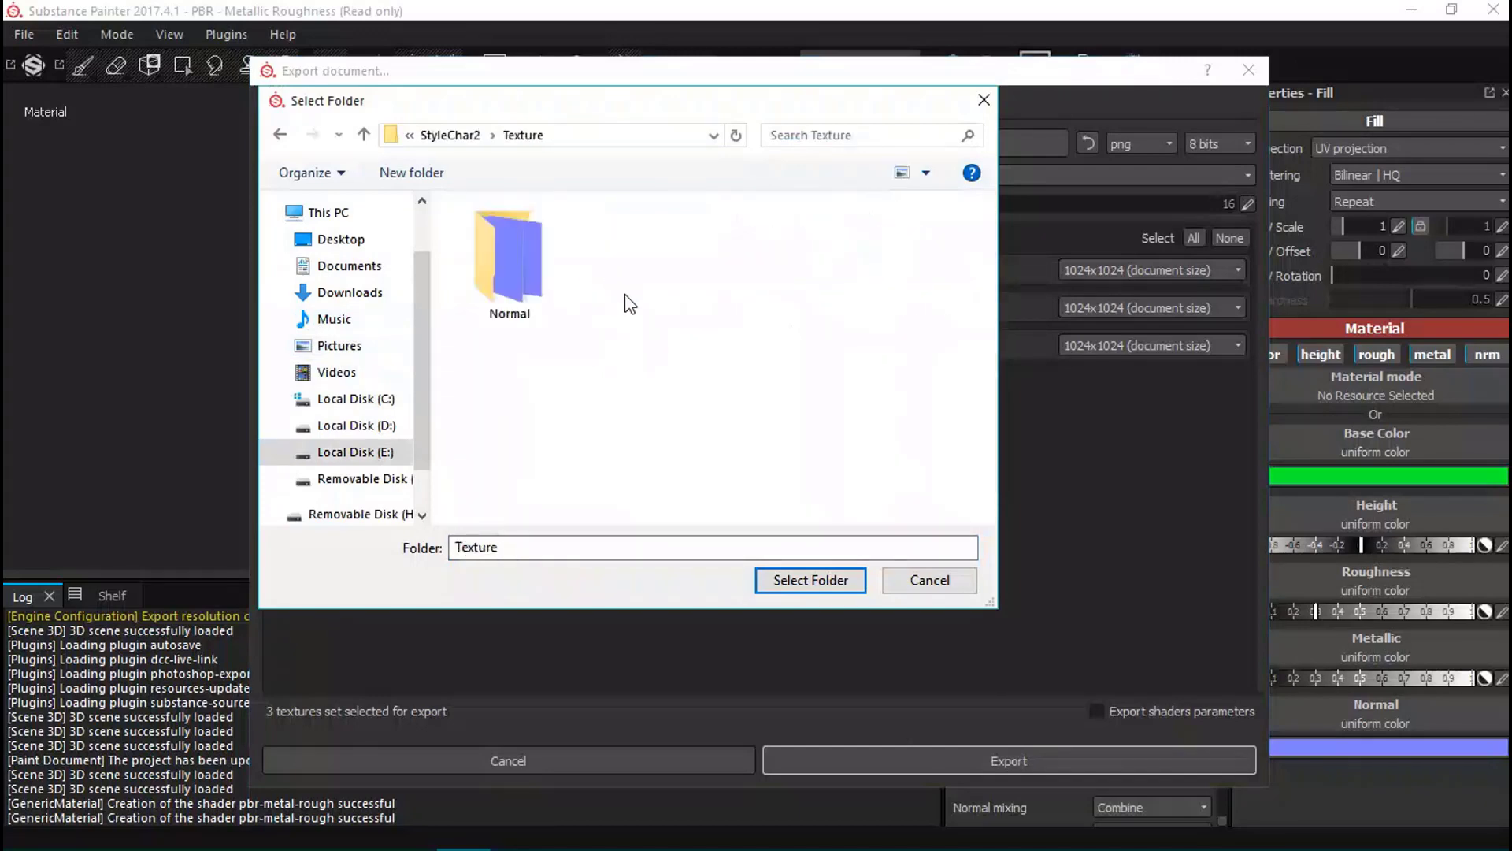
left_click(788, 585)
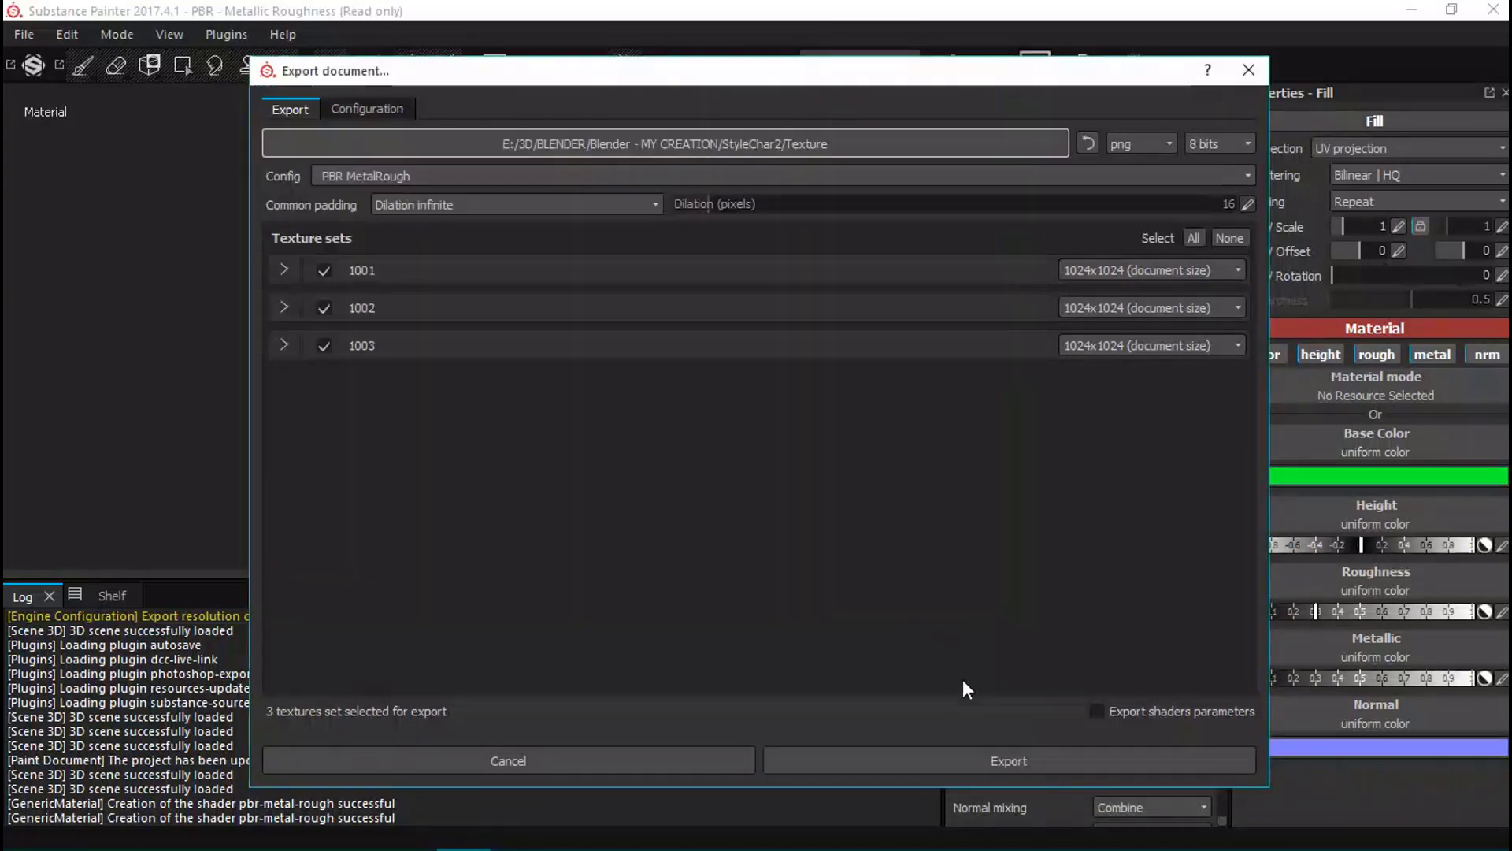
Export the three texture sets and dismiss the finished message.
left_click(966, 766)
left_click(975, 760)
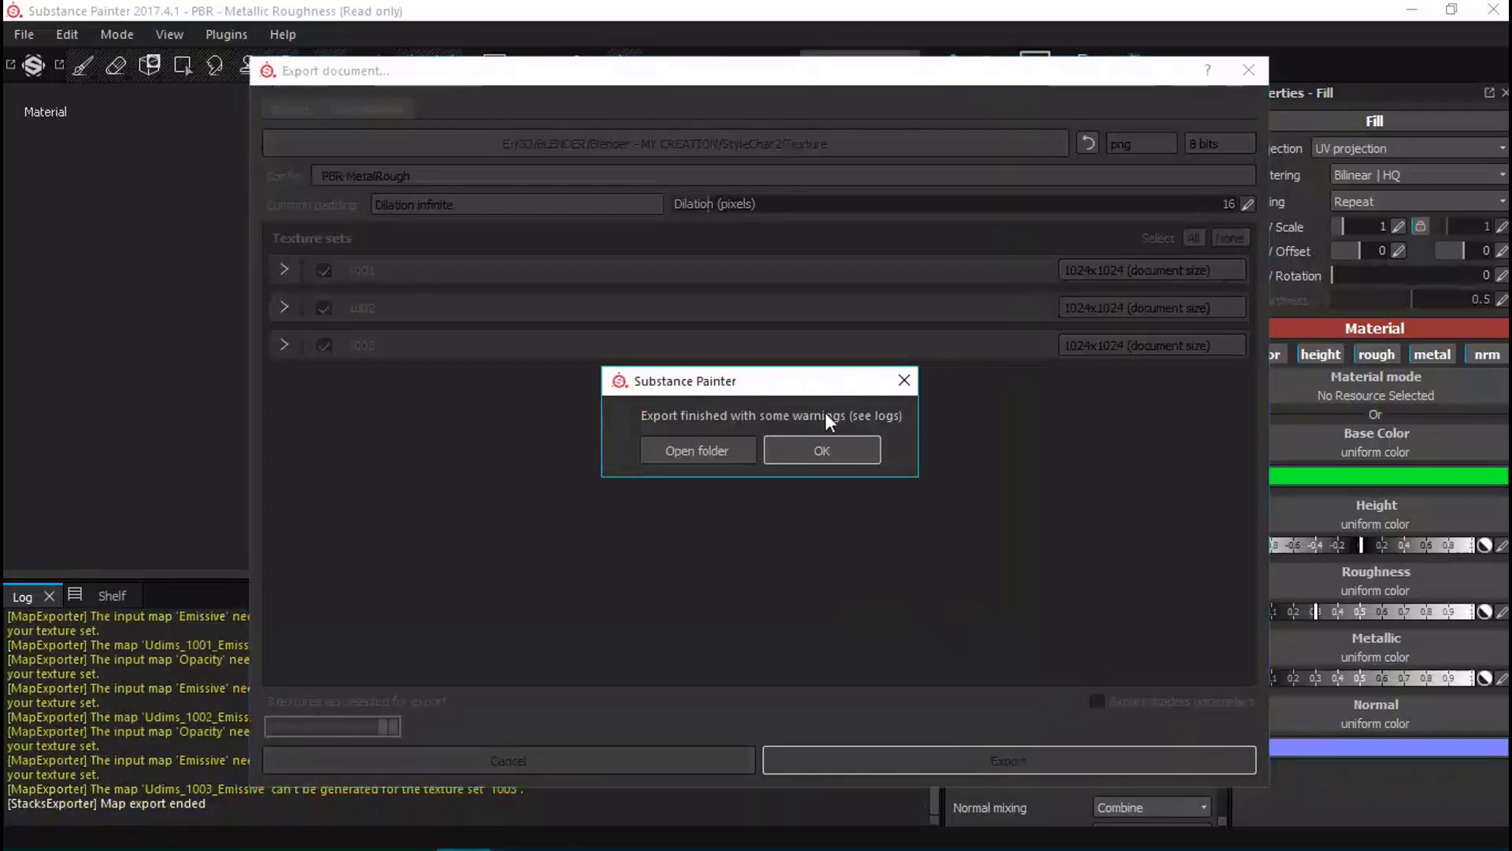
left_click(846, 460)
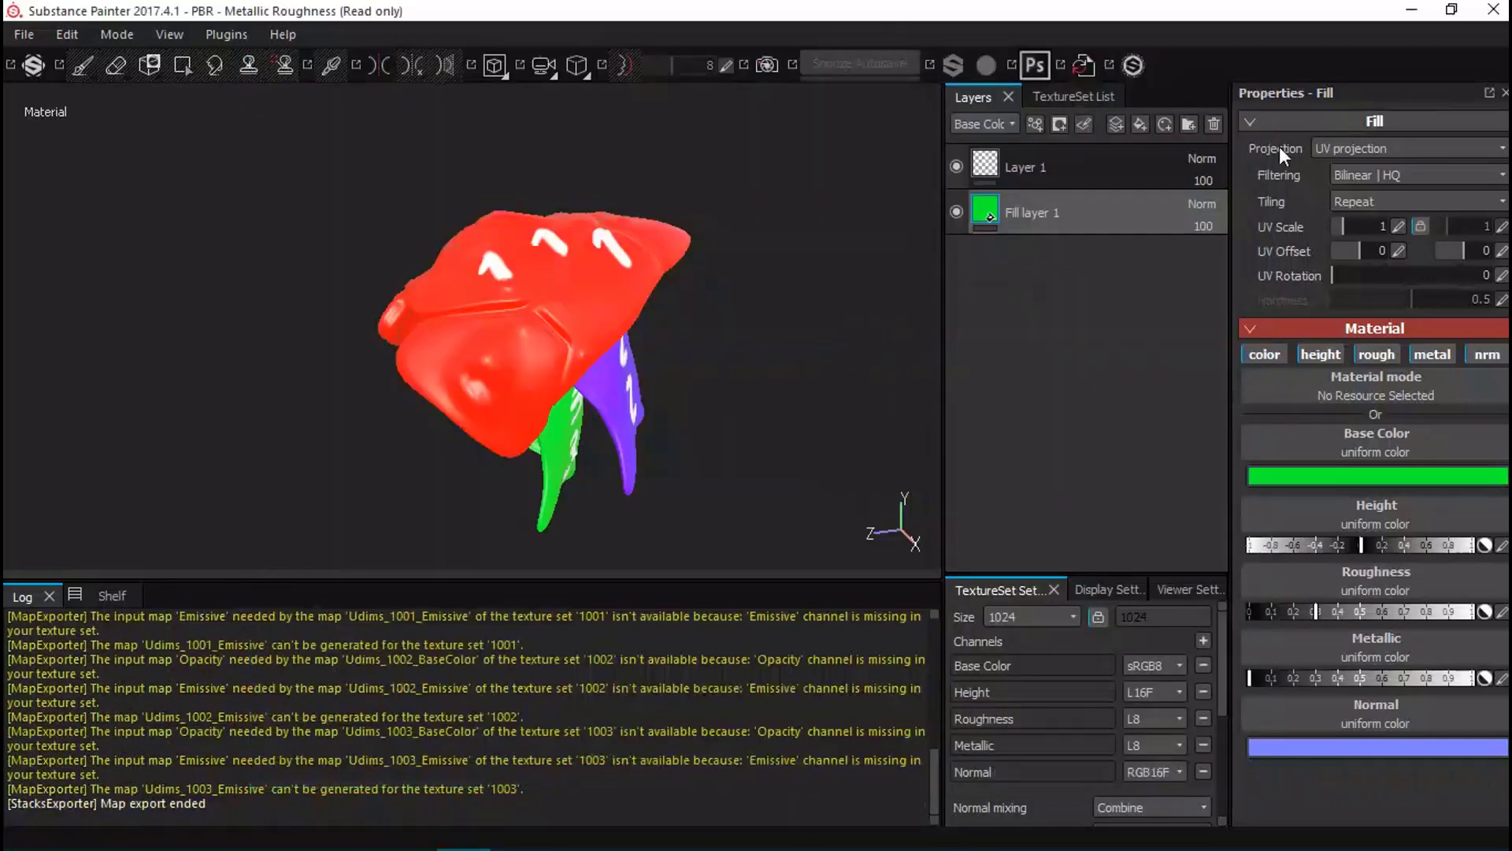
In Blender, make material slot 1 active and set viewport shading colour to Texture.
key("alt+Tab")
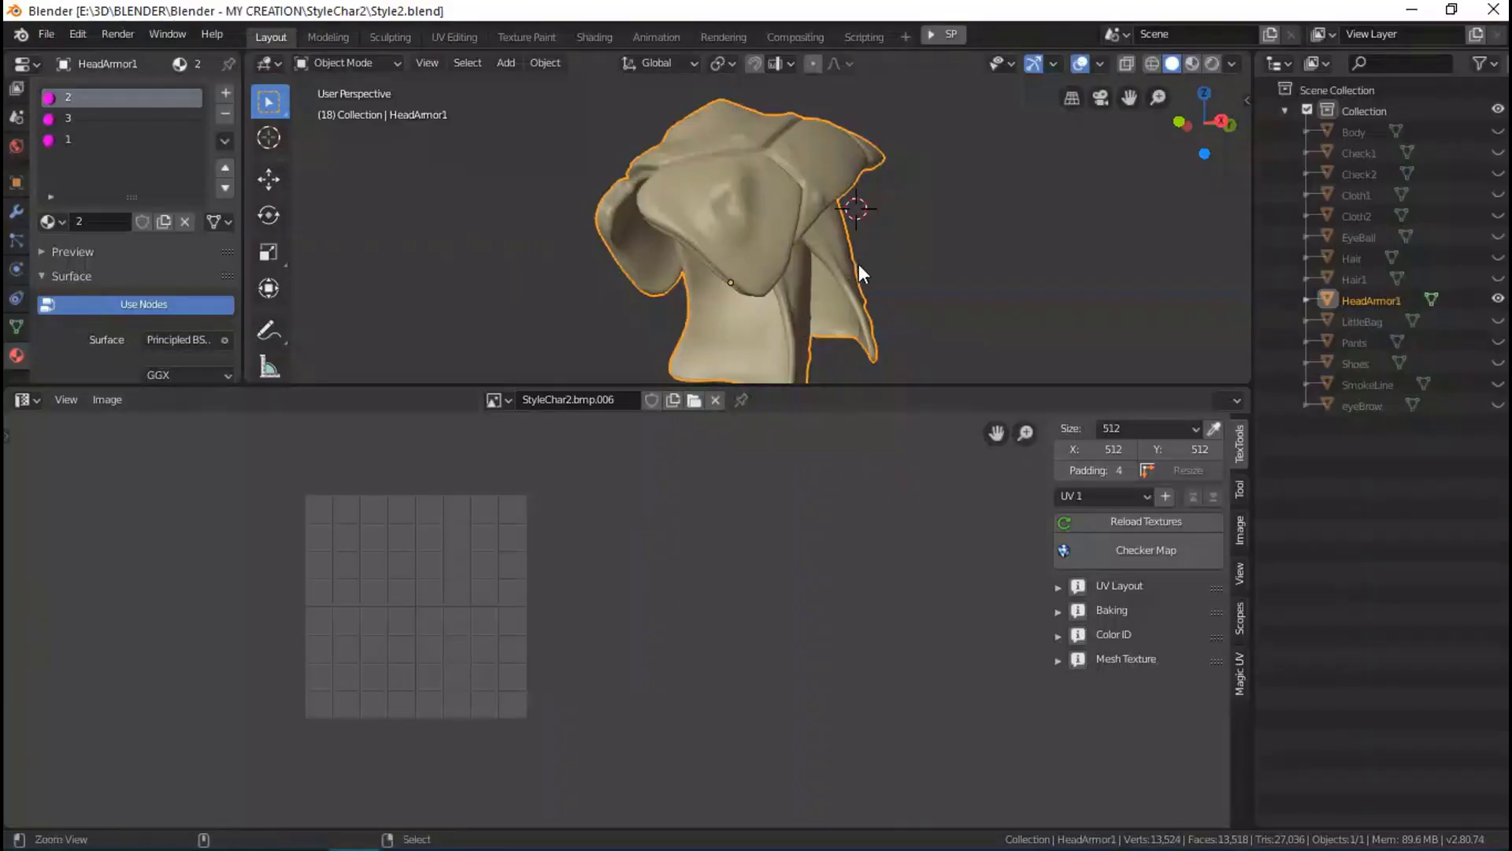
scroll(858, 263, "down", 3)
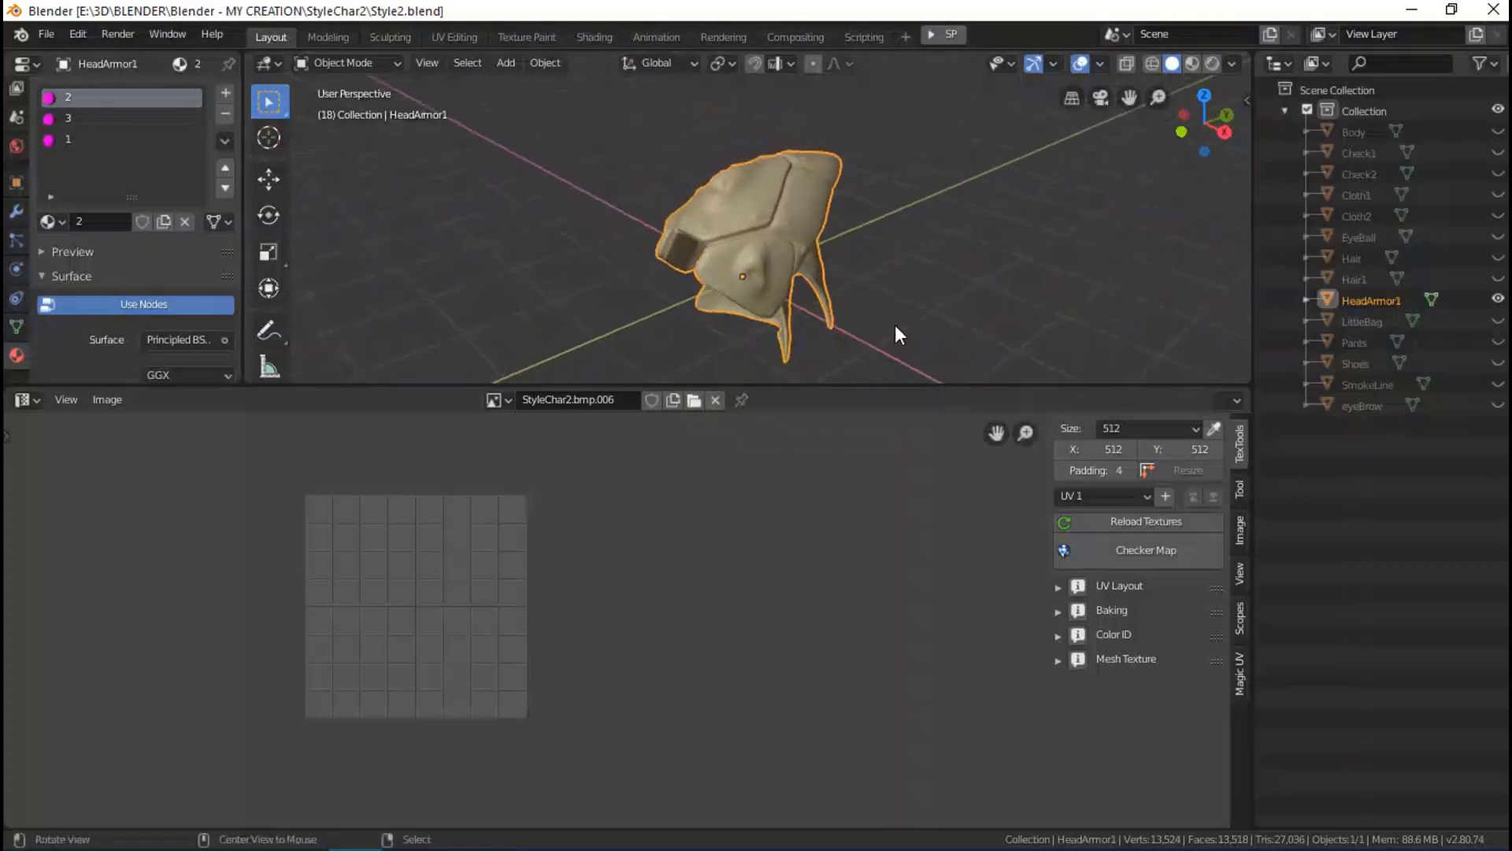
middle_click_drag(890, 261, 894, 325)
key("alt")
mouse_move(962, 273)
middle_mouse_down()
mouse_move(807, 259)
mouse_move(742, 350)
middle_mouse_up()
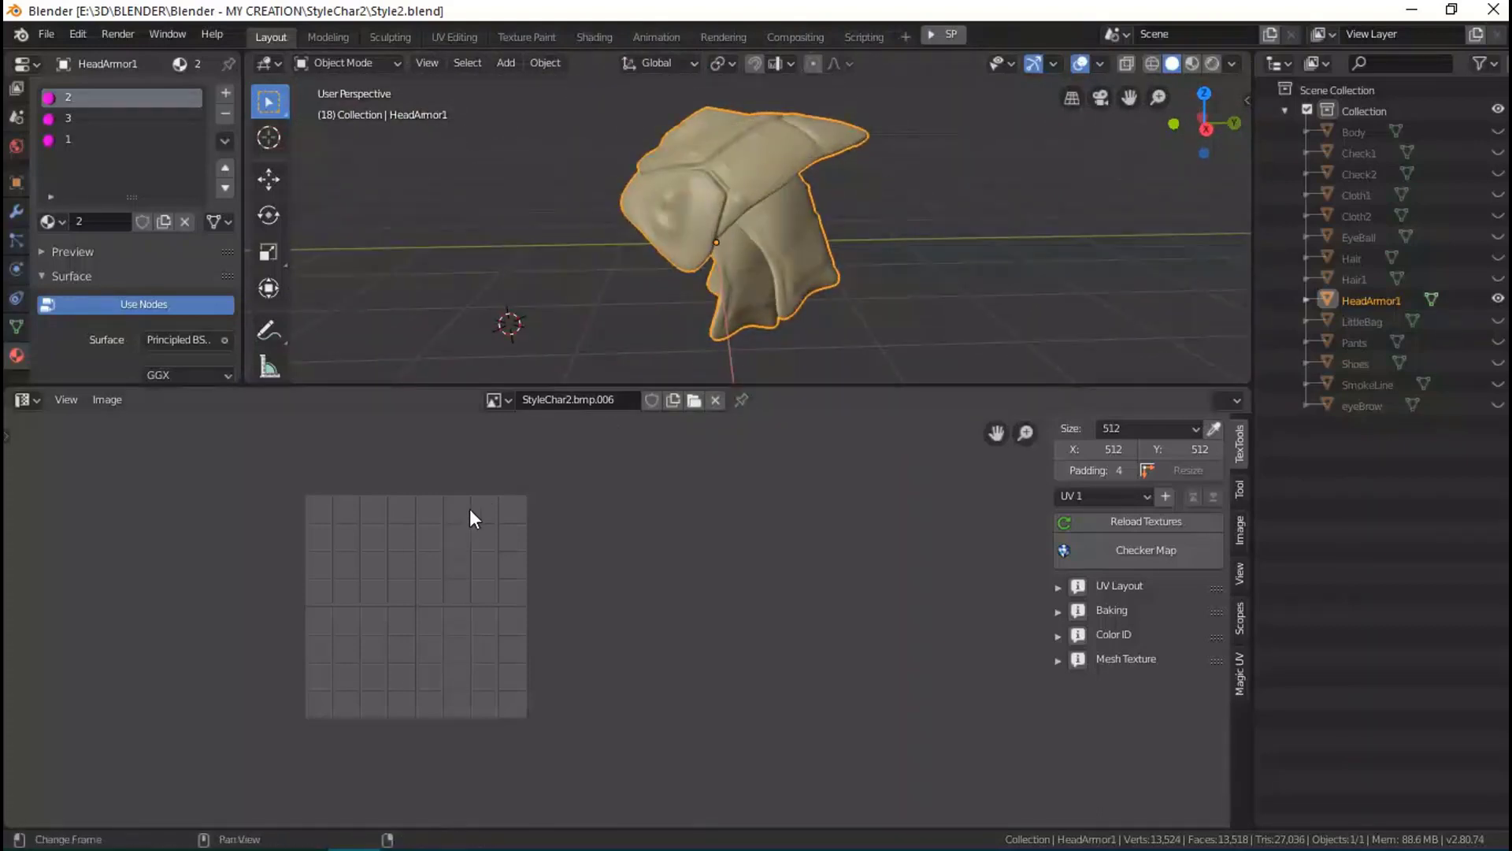
middle_click_drag(472, 517, 698, 516)
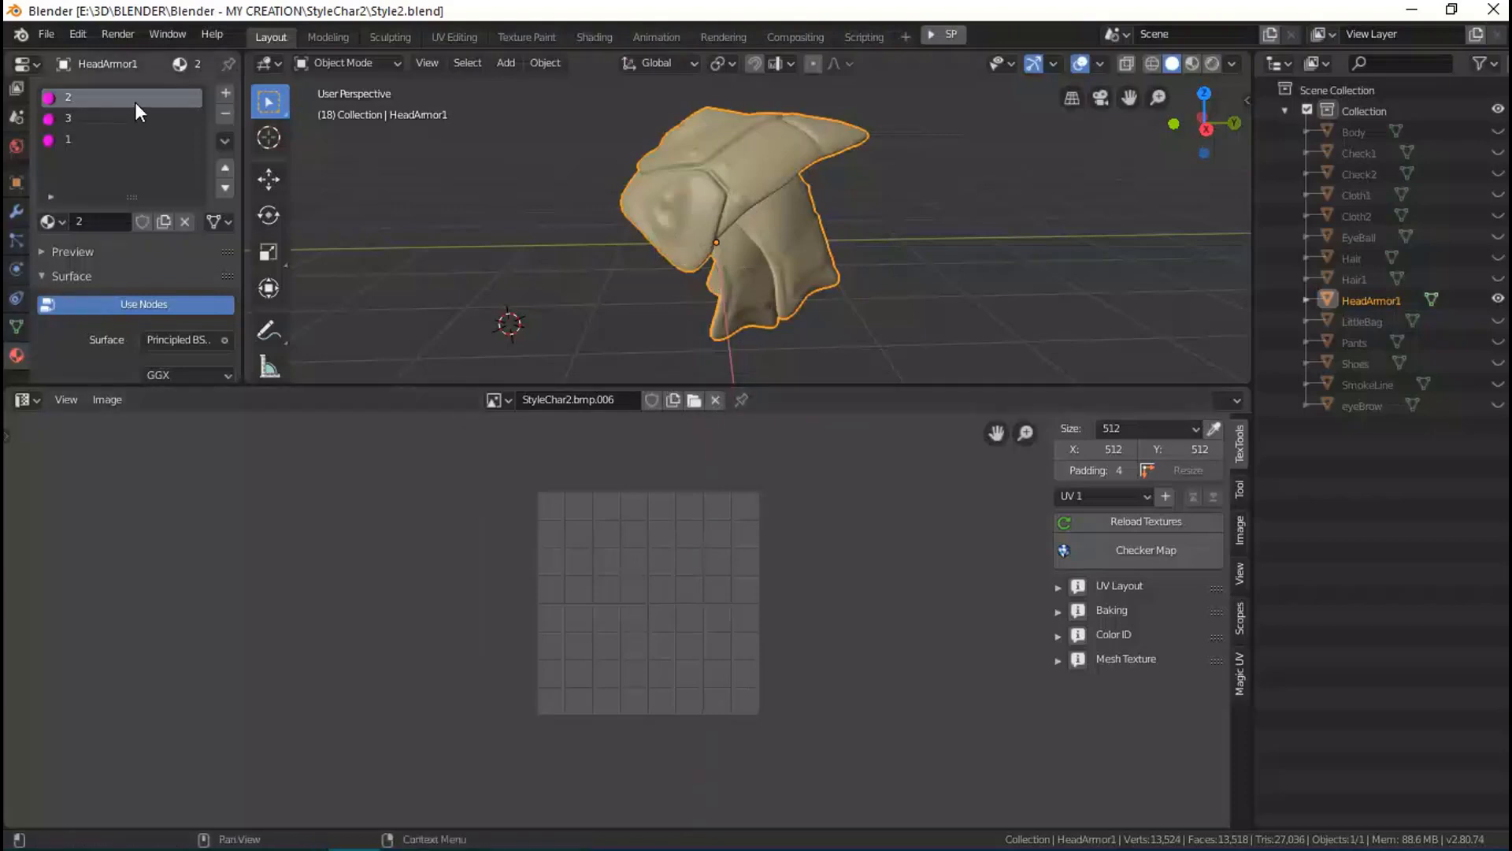
left_click(98, 139)
left_click(1231, 62)
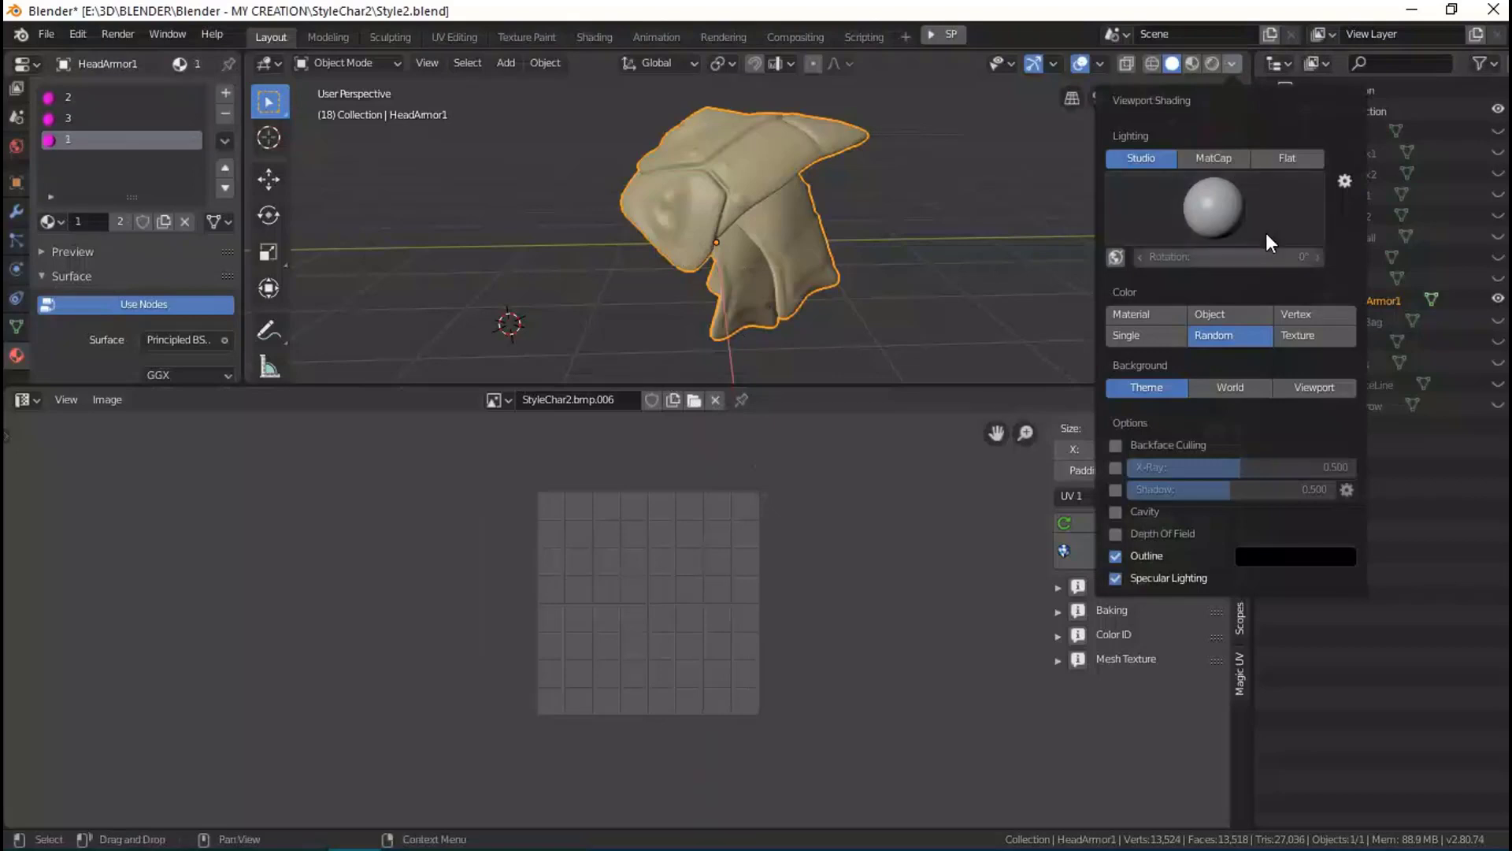
left_click(1305, 337)
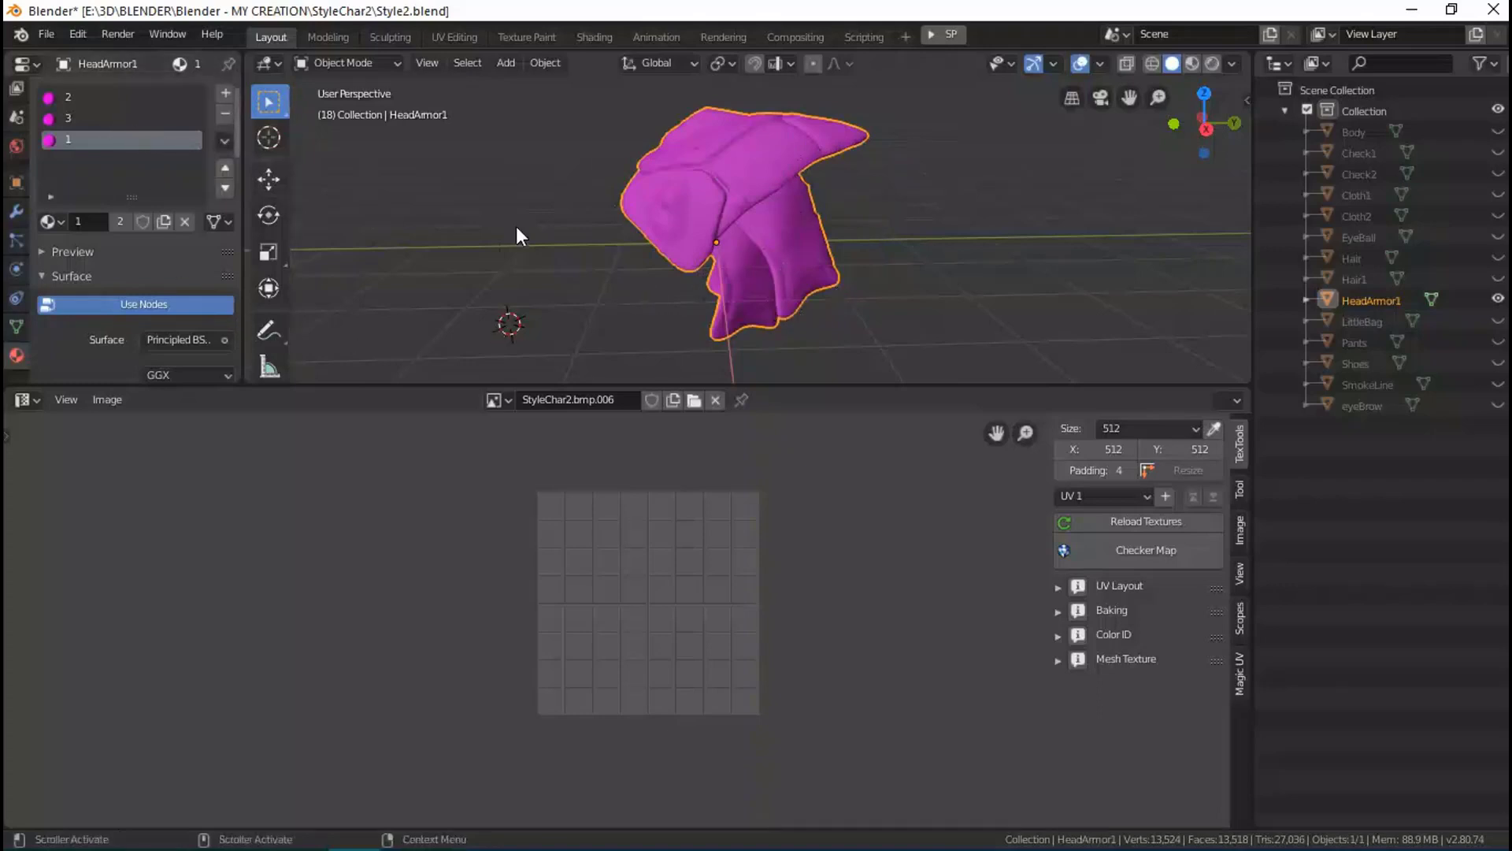
In Edit Mode, select material slot 1's faces to inspect them, then return to Object Mode.
key("Tab")
left_click(603, 260)
mouse_move(605, 260)
middle_mouse_down()
mouse_move(540, 280)
mouse_move(385, 263)
middle_mouse_up()
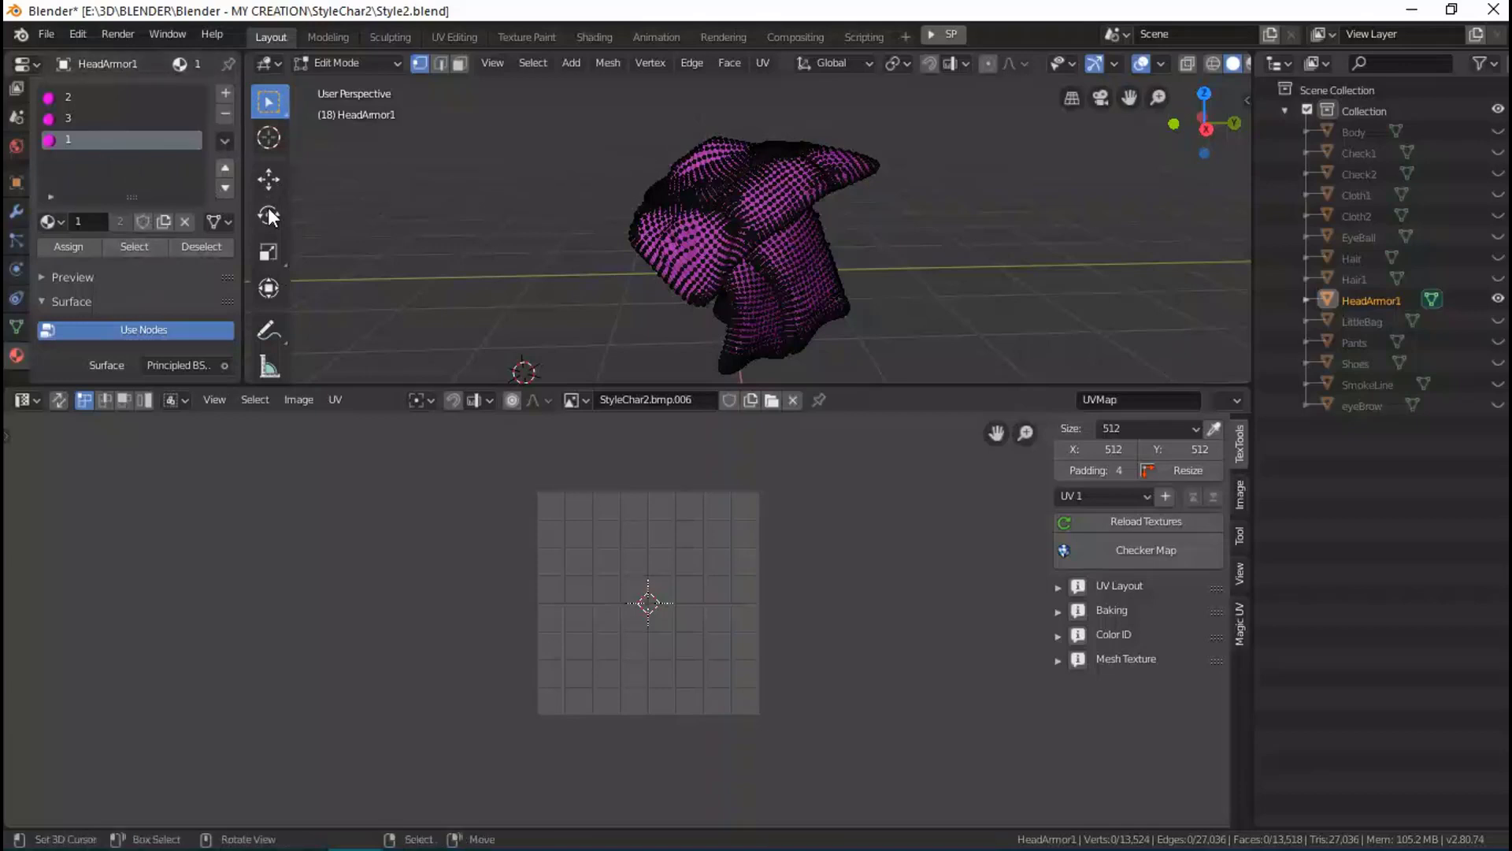
left_click(137, 246)
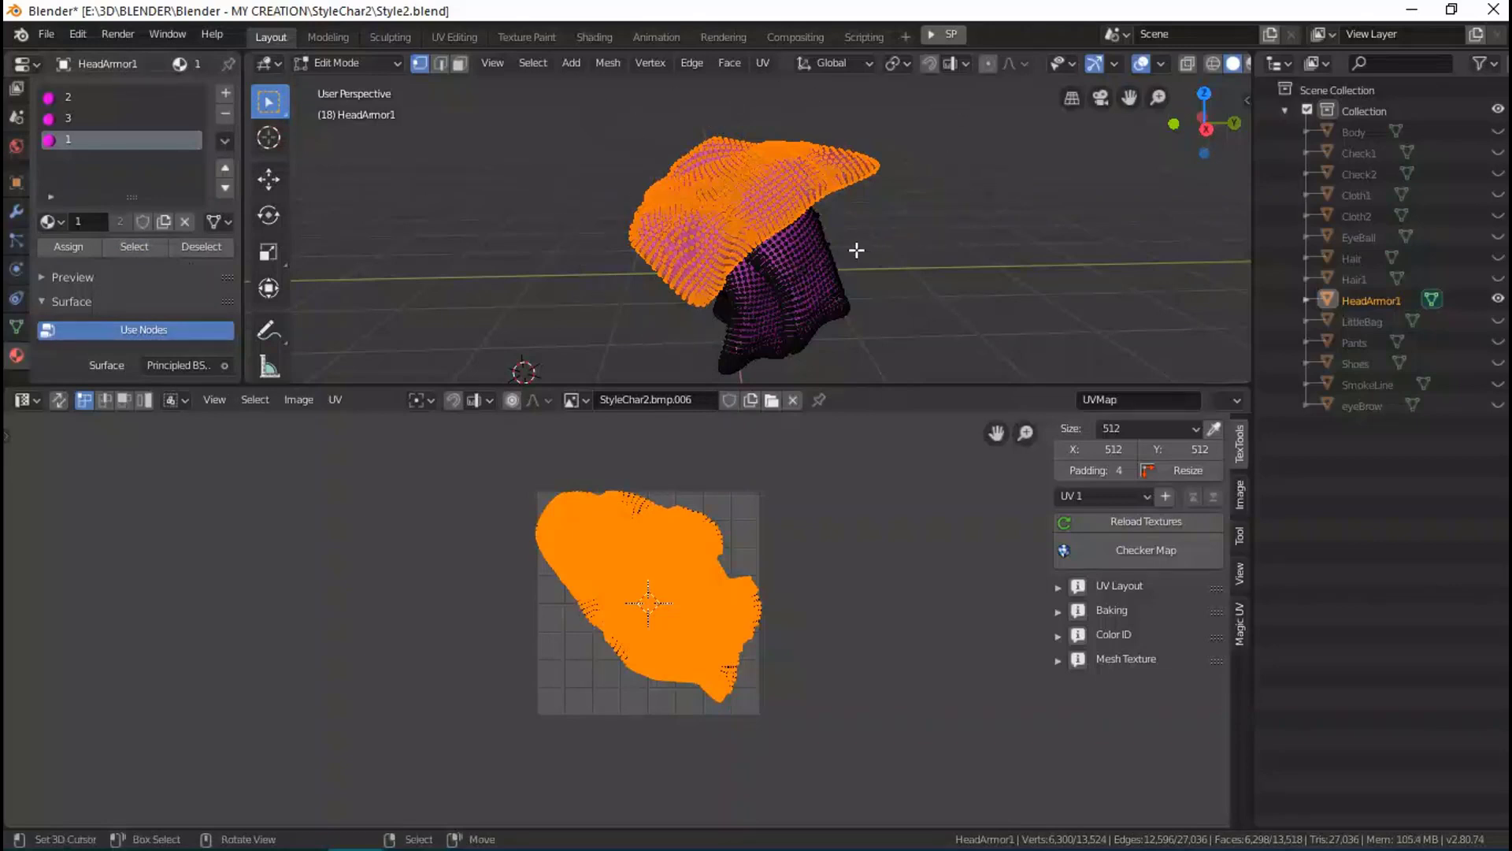
scroll(856, 250, "up", 5)
scroll(759, 304, "down", 3)
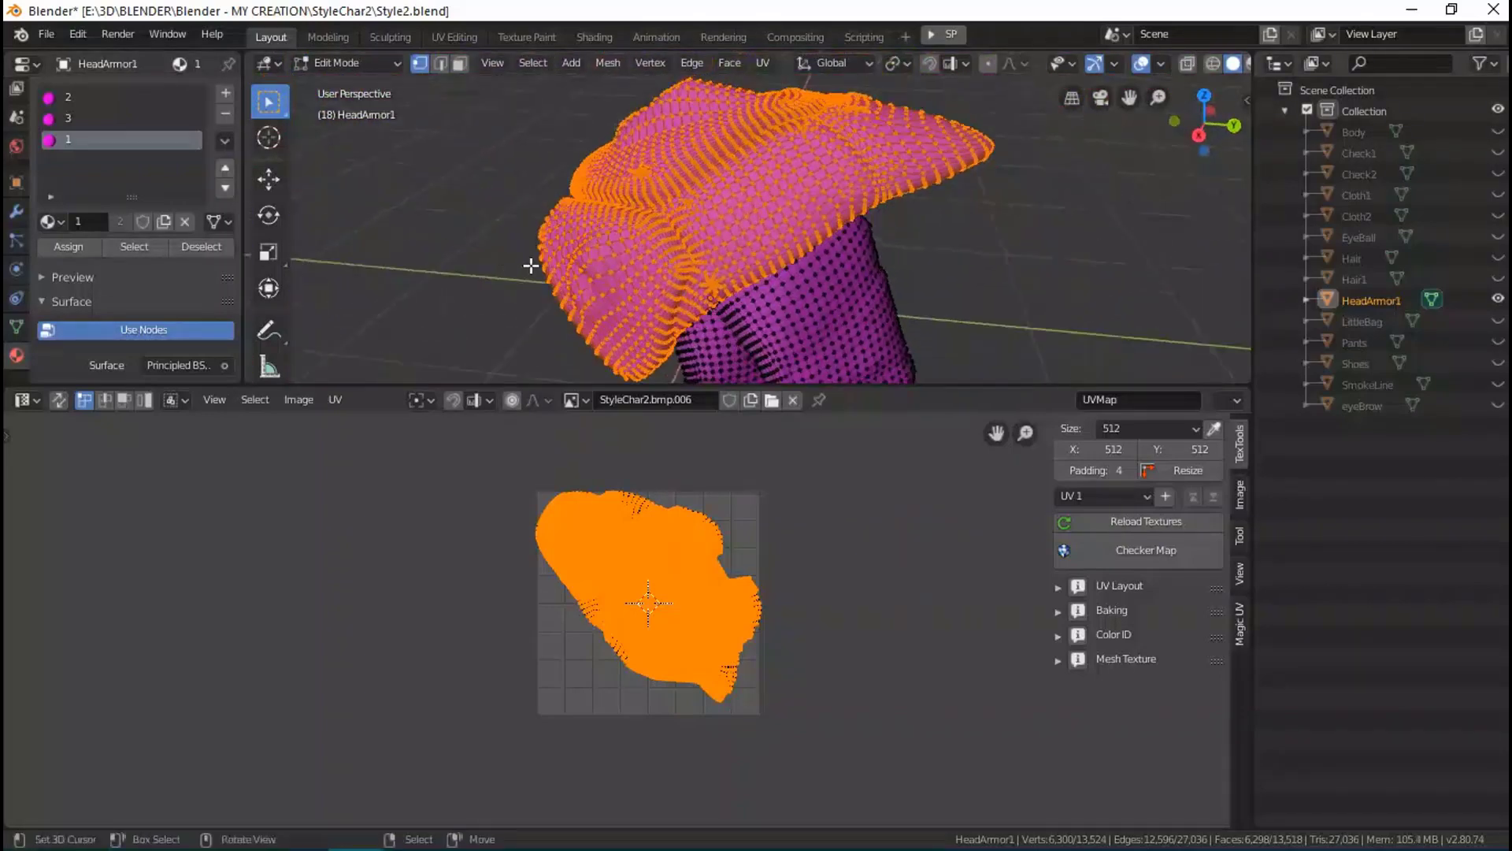
middle_click_drag(531, 264, 665, 272)
key("Tab")
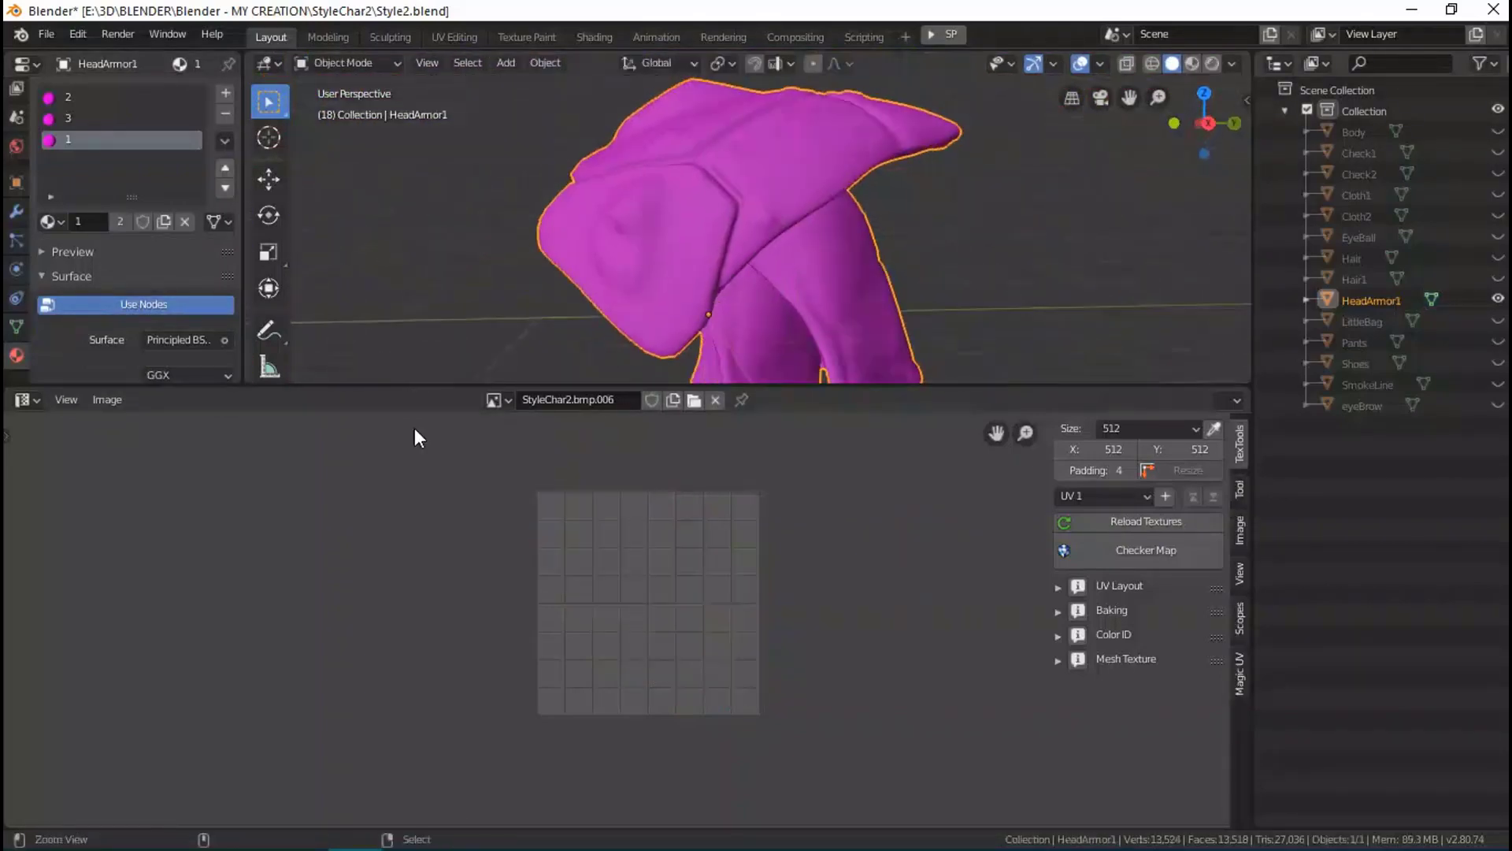
Load the sTYLEhEAD BaseColor images from StyleChar2\Texture into the Image Texture node.
key("shift+F3")
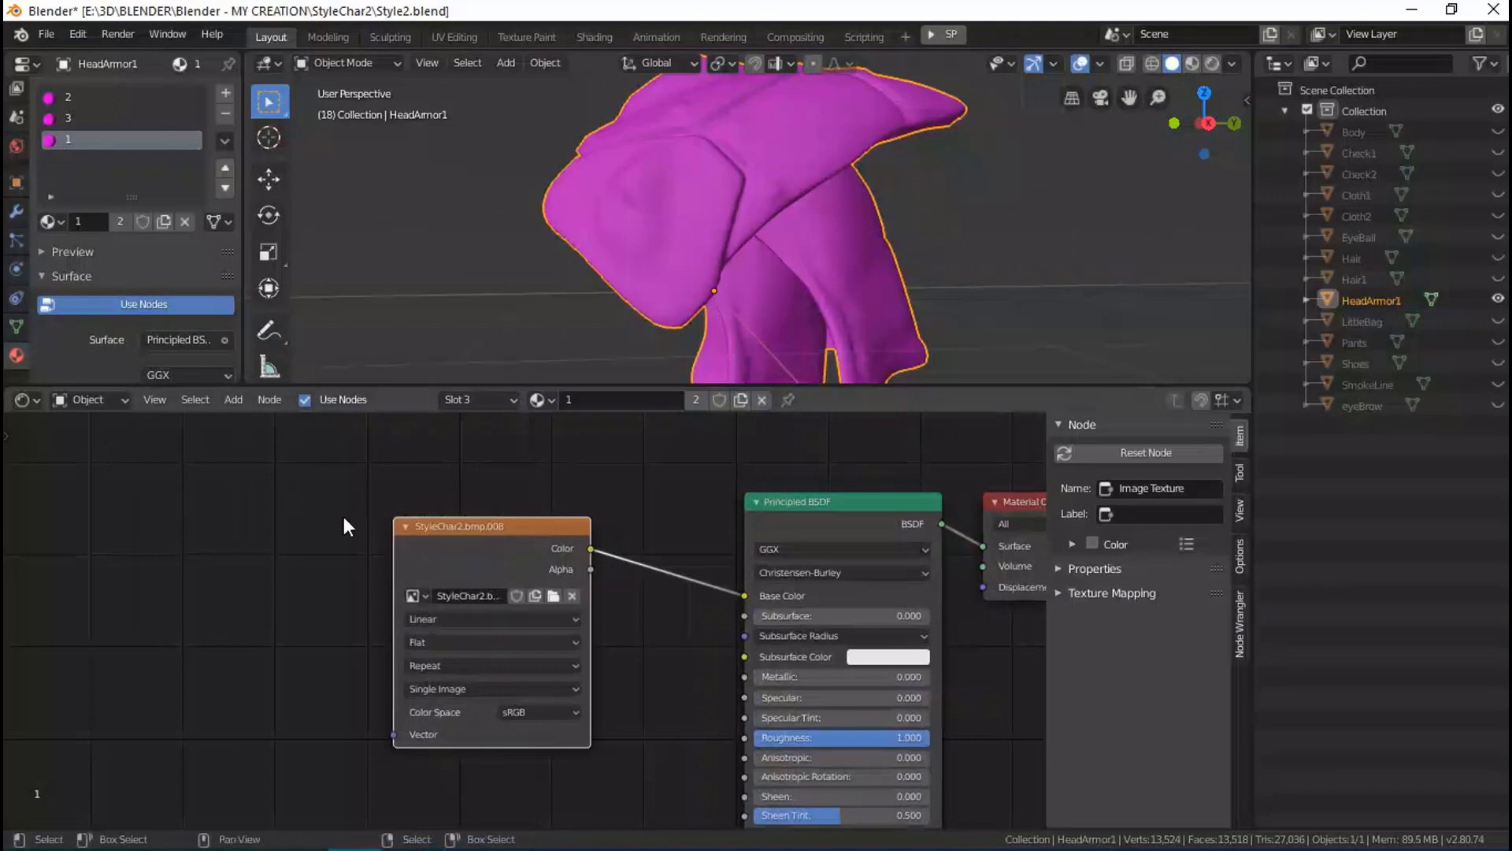
left_click(553, 599)
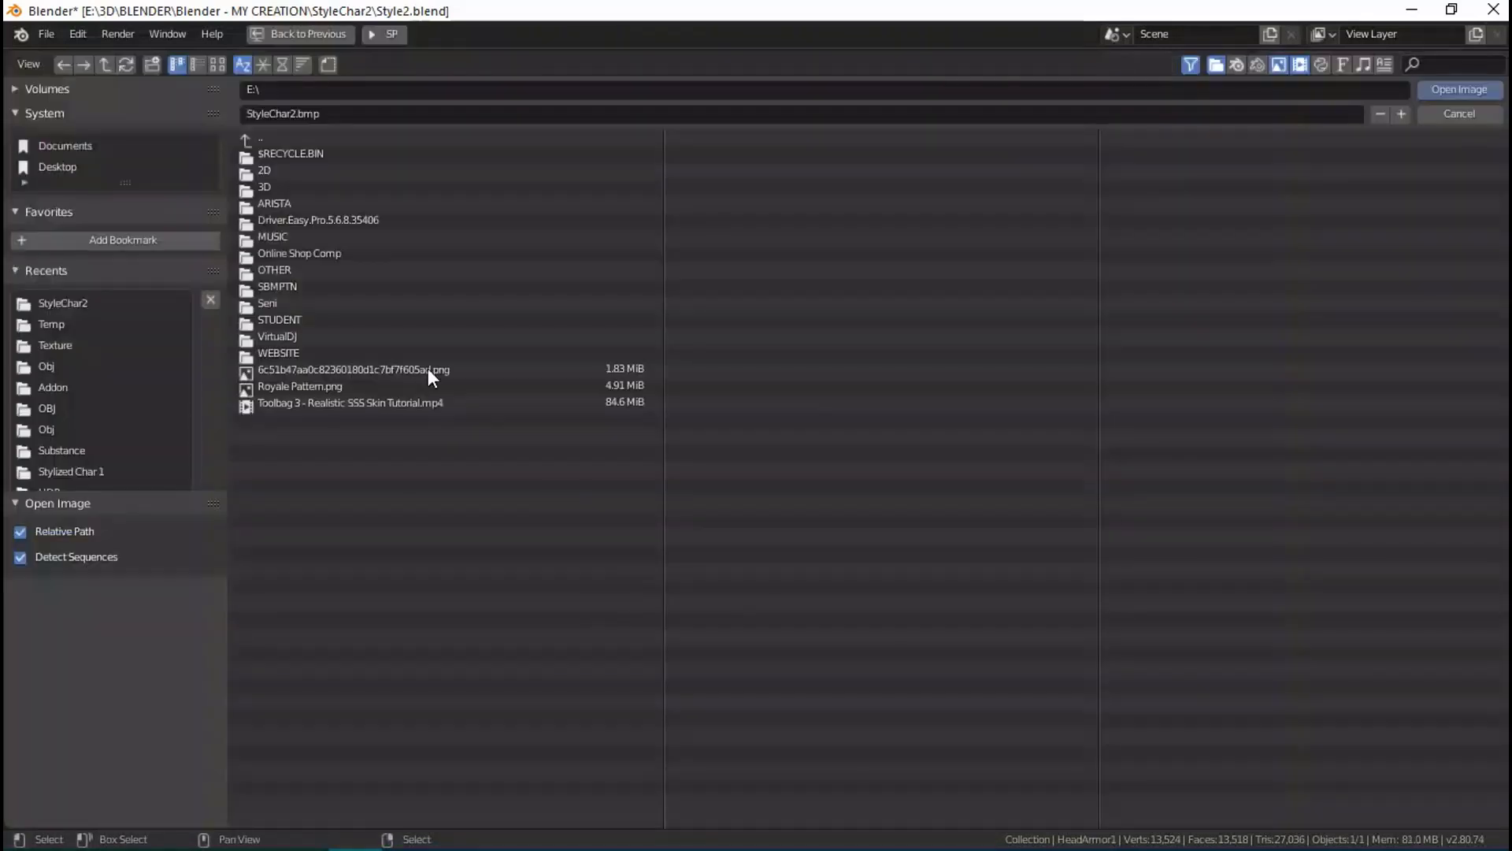
left_click(54, 307)
left_click(331, 141)
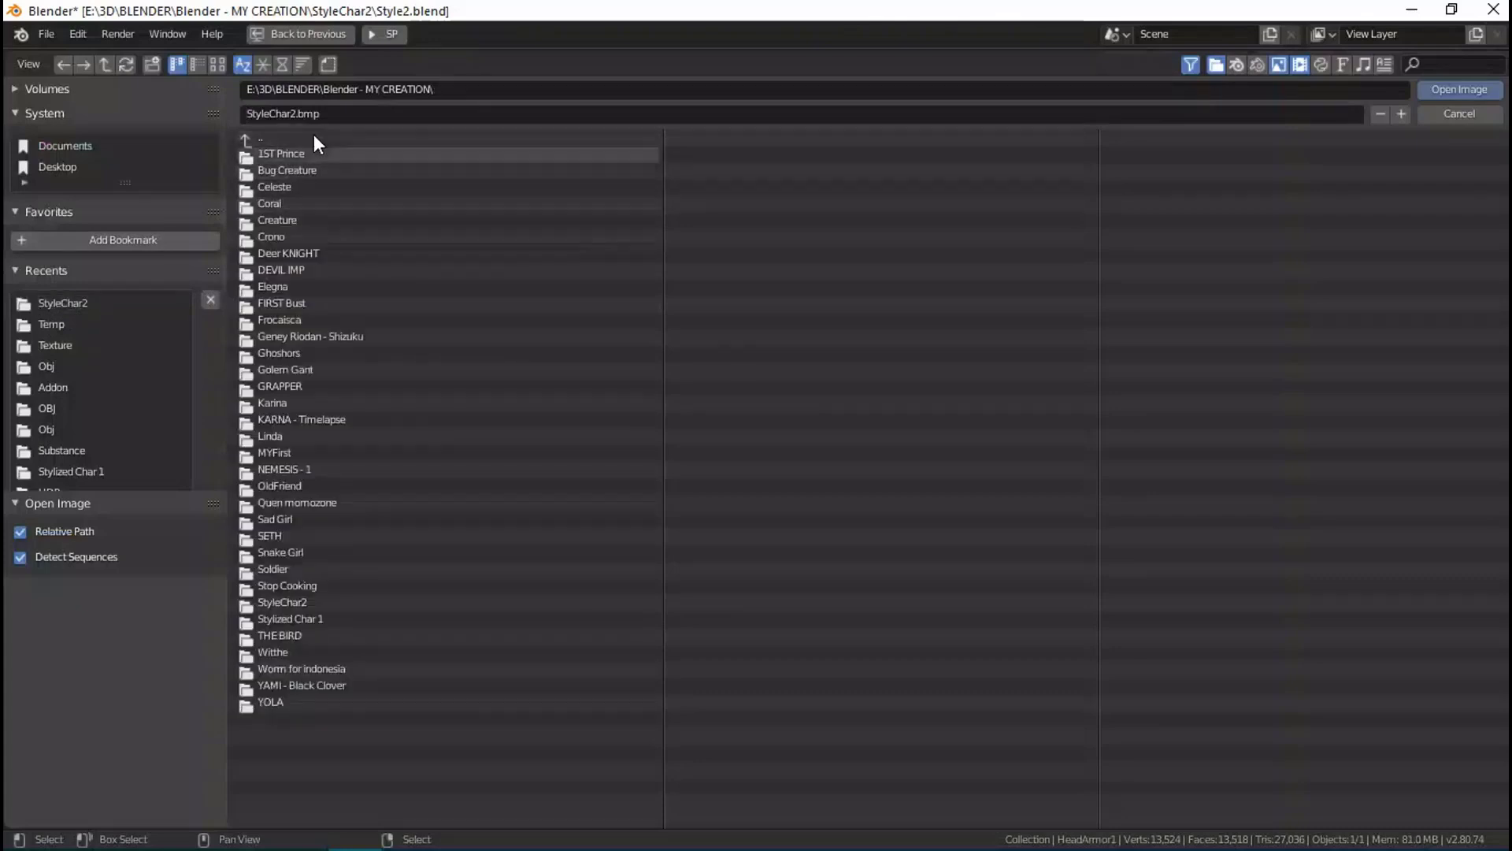
left_click(332, 603)
left_click(343, 165)
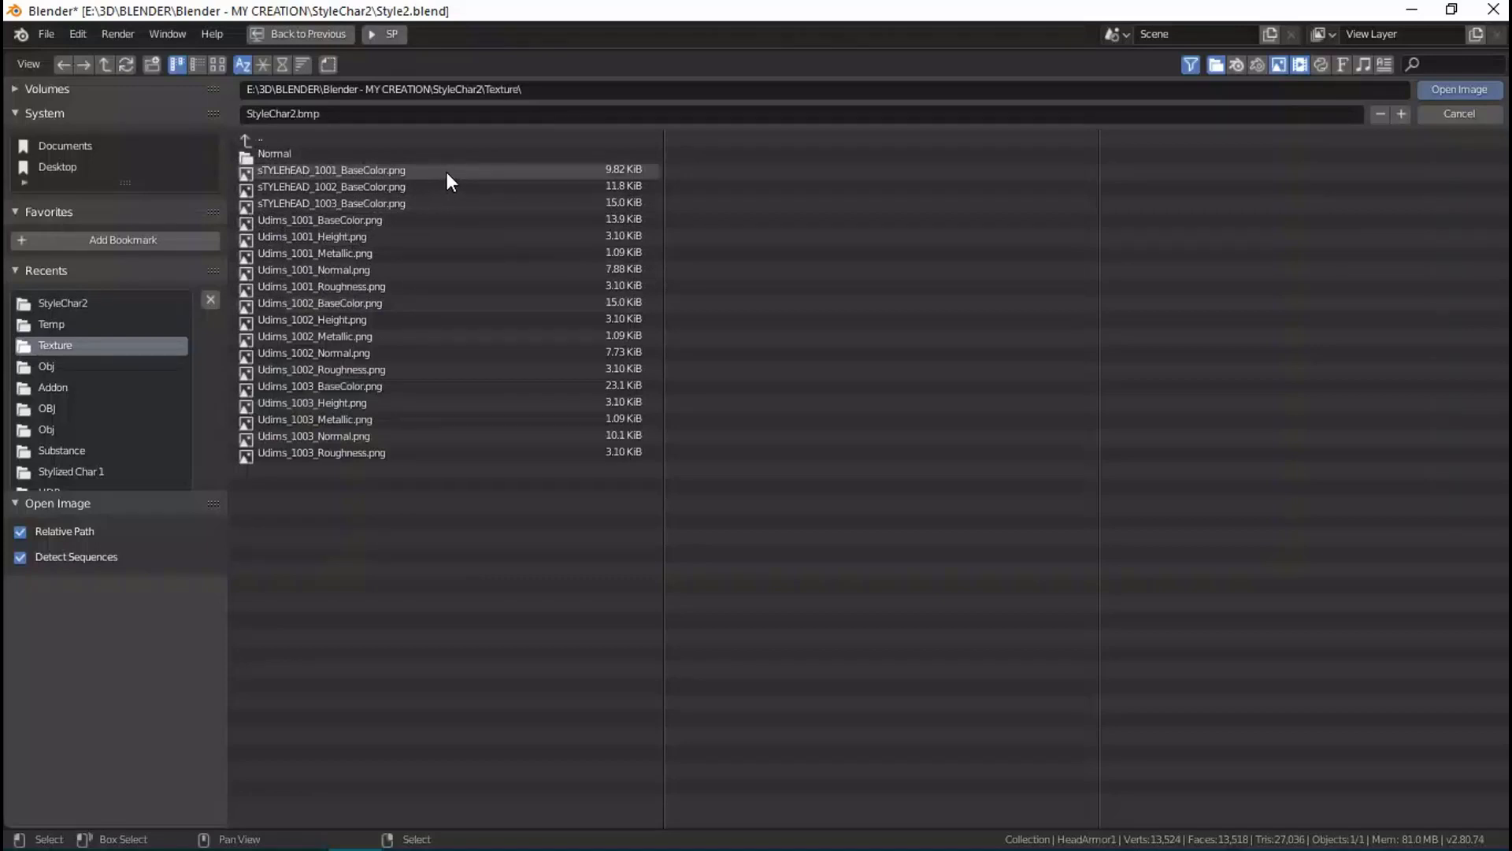
left_click(467, 173)
left_click(472, 186, "shift")
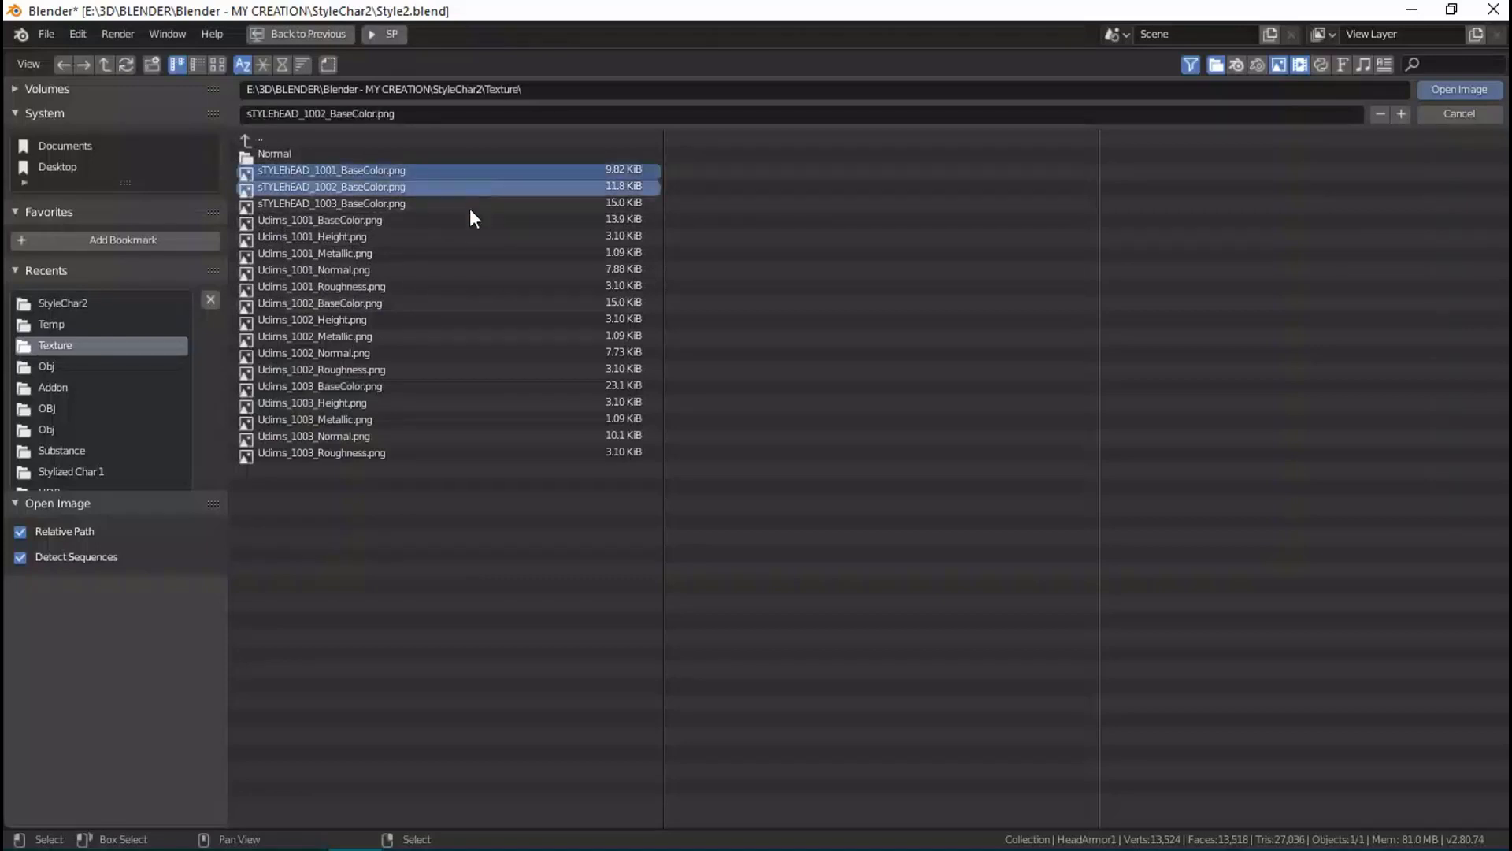
left_click(1453, 89)
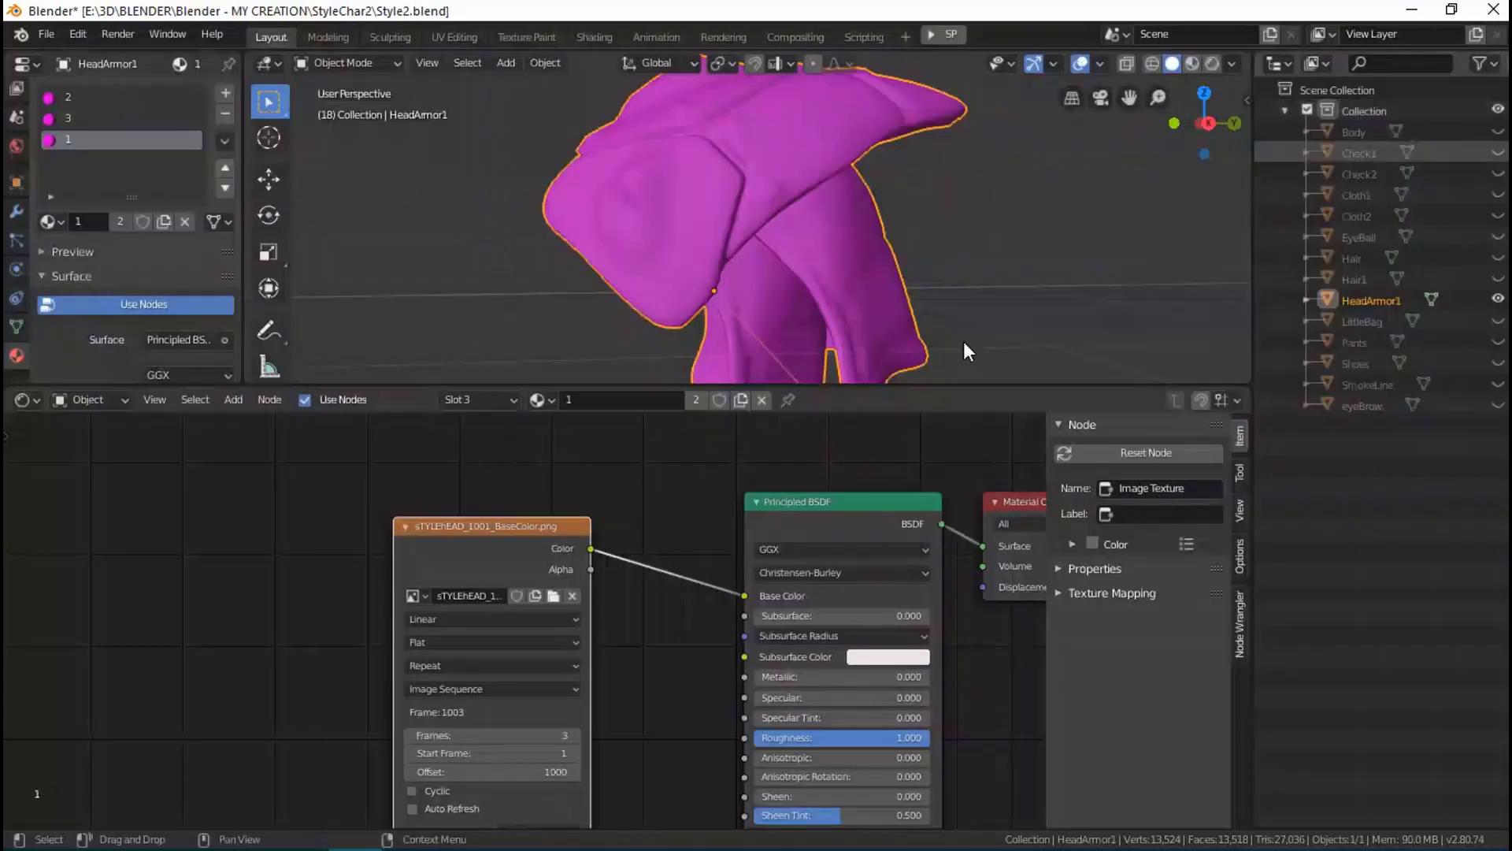
Set the image source to Single Image and check the red armor top.
middle_click_drag(547, 689, 575, 621)
scroll(575, 624, "up", 1)
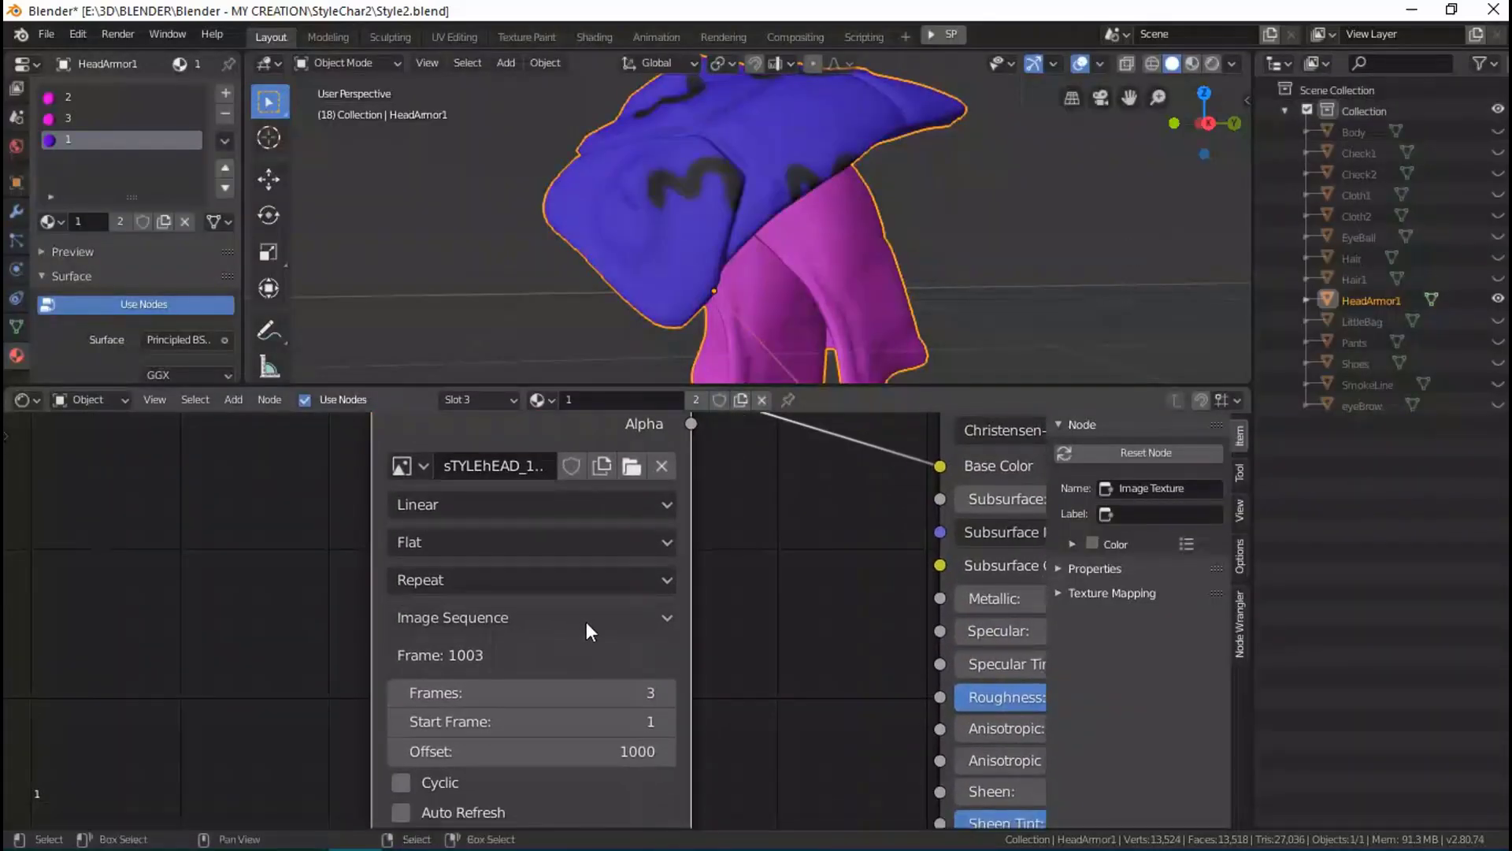
left_click(586, 621)
left_click(565, 657)
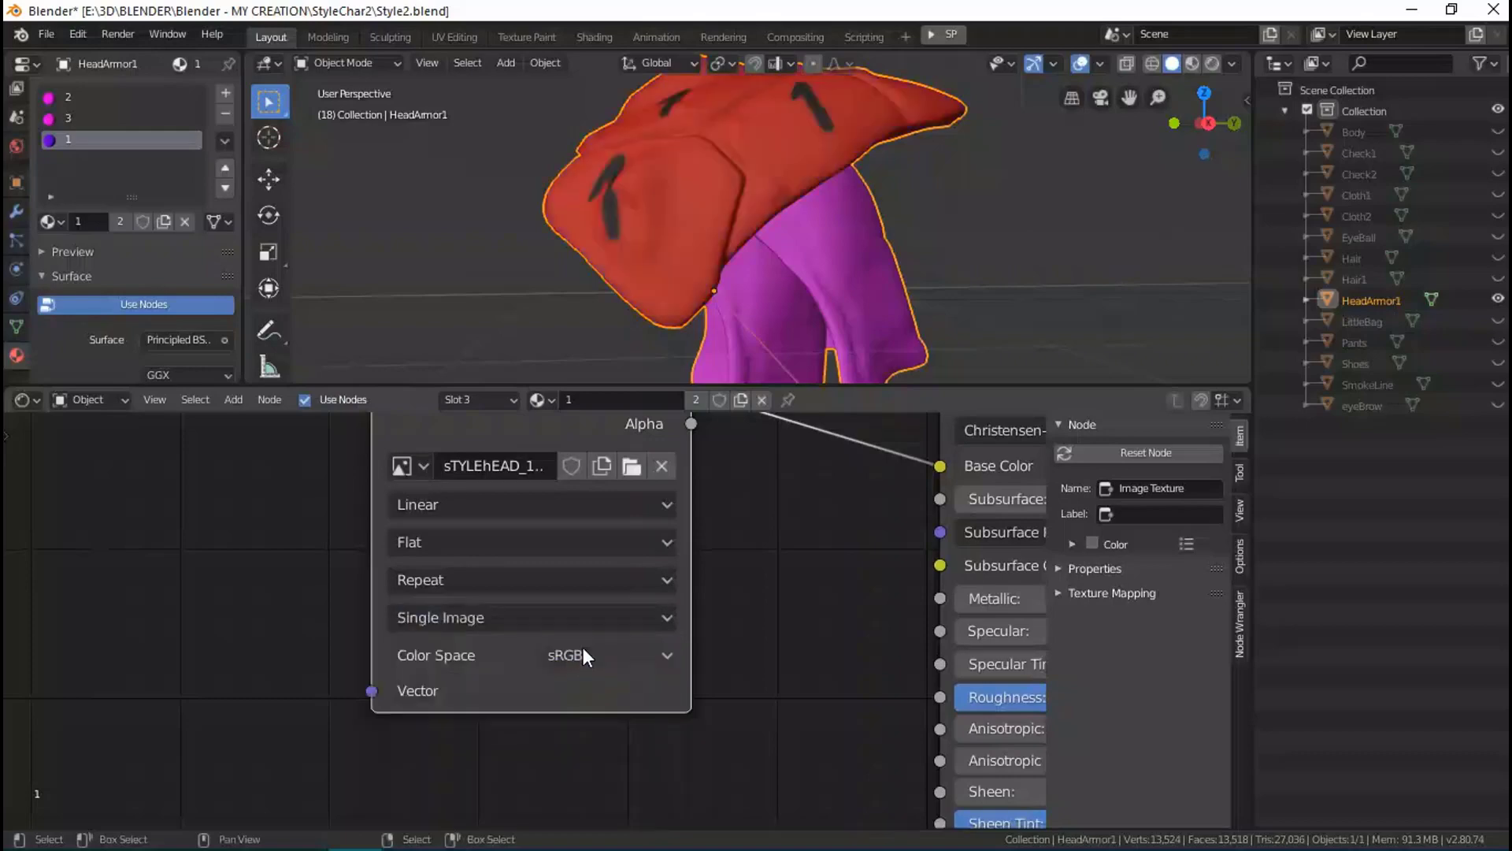
mouse_move(772, 549)
middle_mouse_down("ctrl")
mouse_move(633, 626)
mouse_move(639, 609)
middle_mouse_up("ctrl")
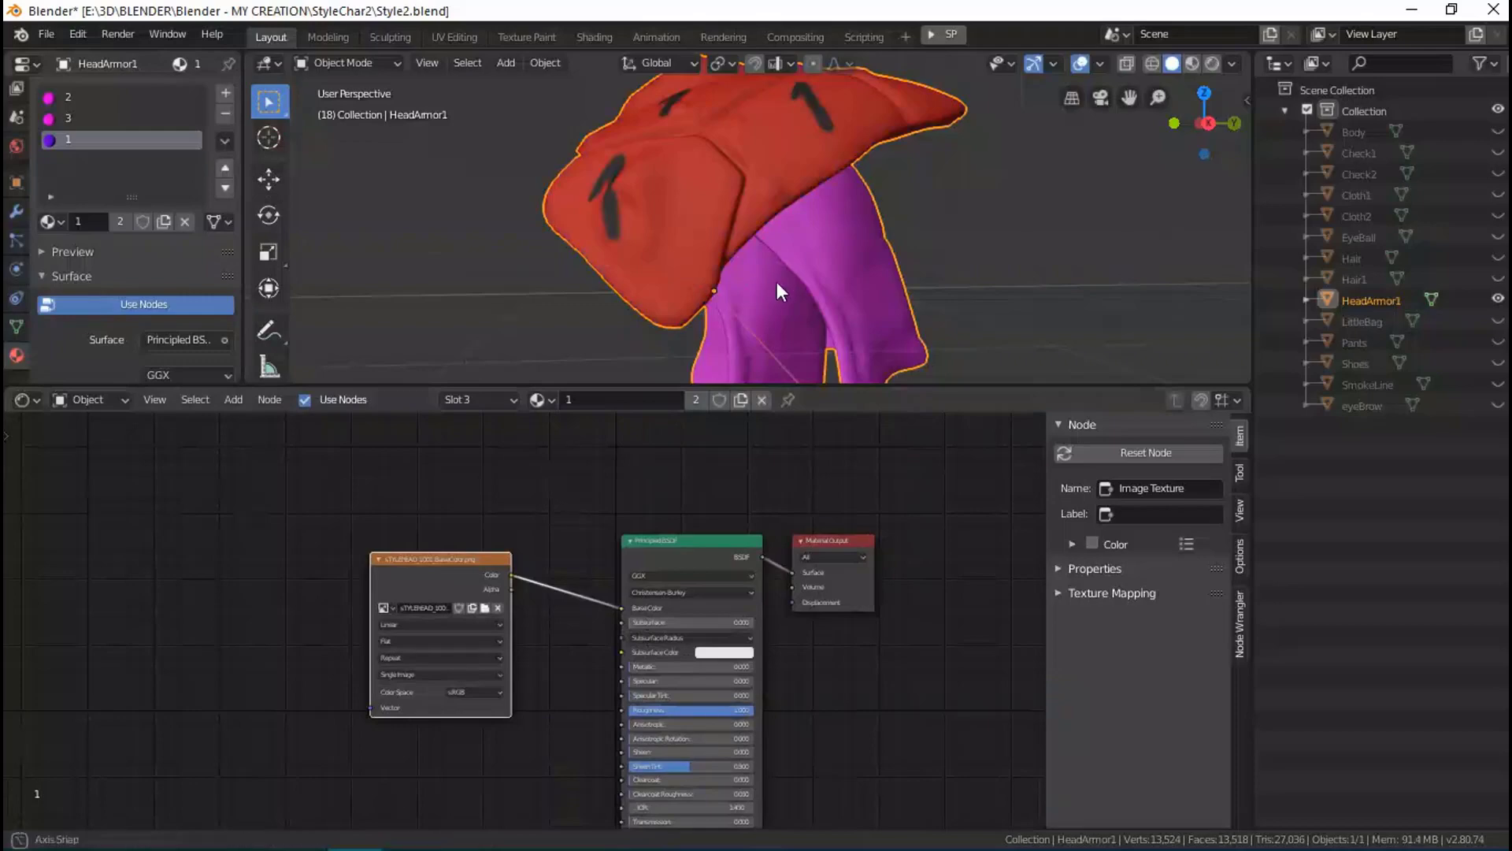
mouse_move(776, 282)
middle_mouse_down()
mouse_move(789, 324)
mouse_move(774, 309)
middle_mouse_up()
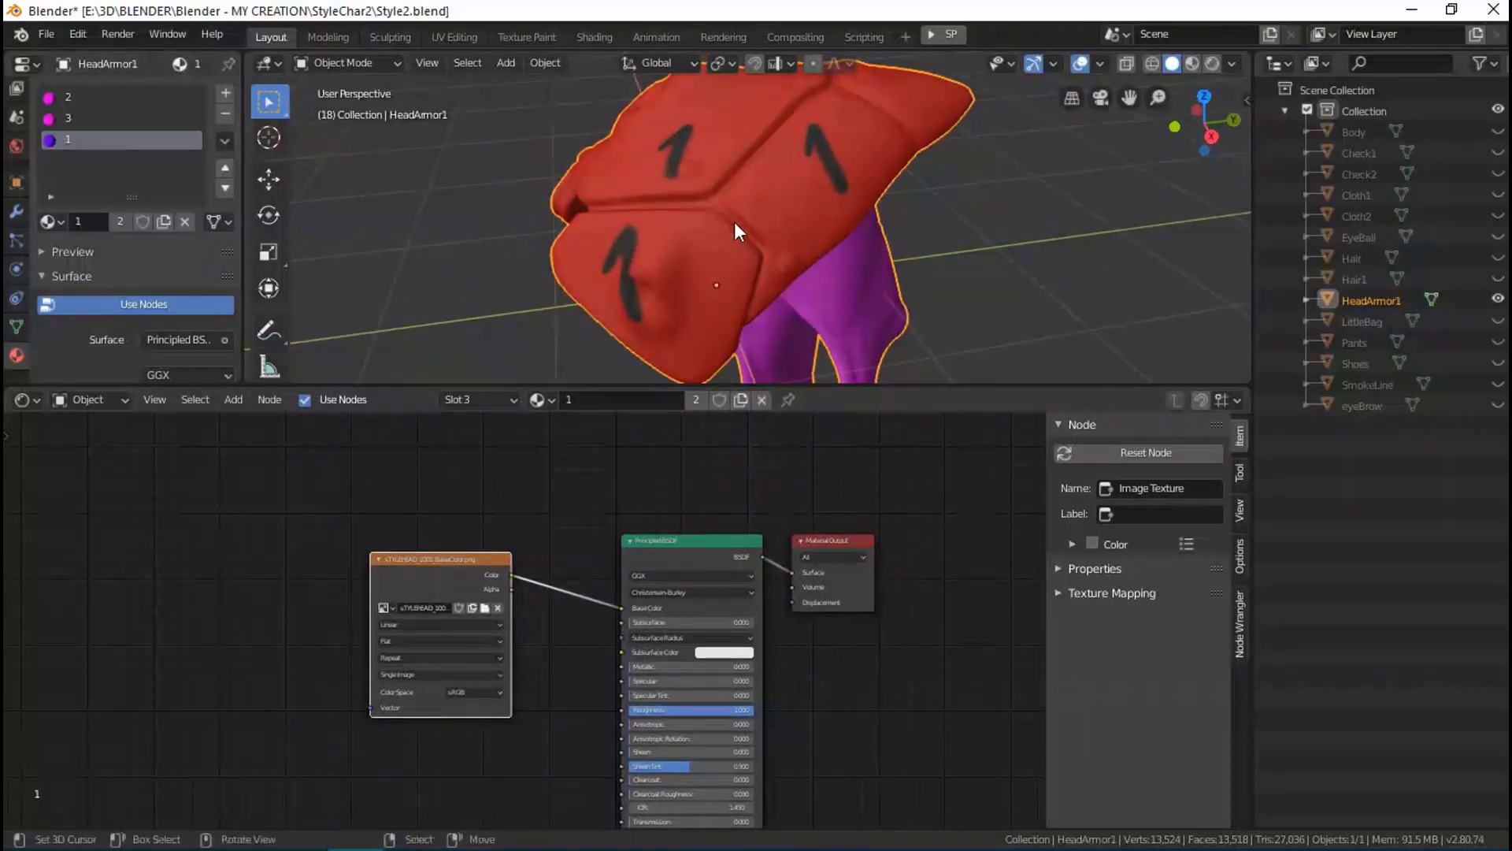
mouse_move(733, 220)
middle_mouse_down()
mouse_move(655, 224)
mouse_move(789, 202)
middle_mouse_up()
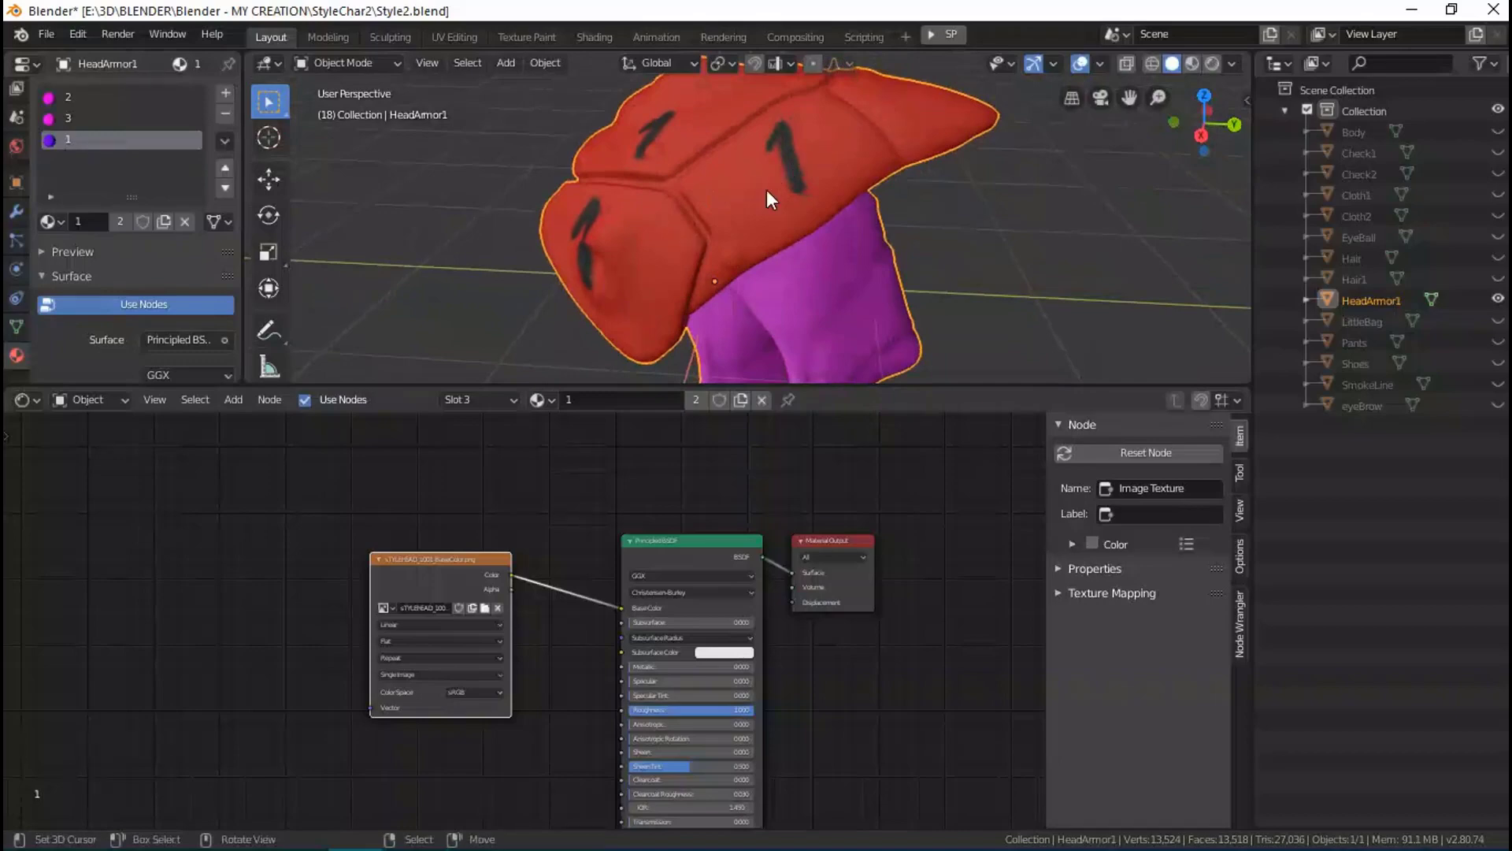
Load sTYLEhEAD_1003_BaseColor.png into material slot 3's Image Texture node.
left_click(106, 118)
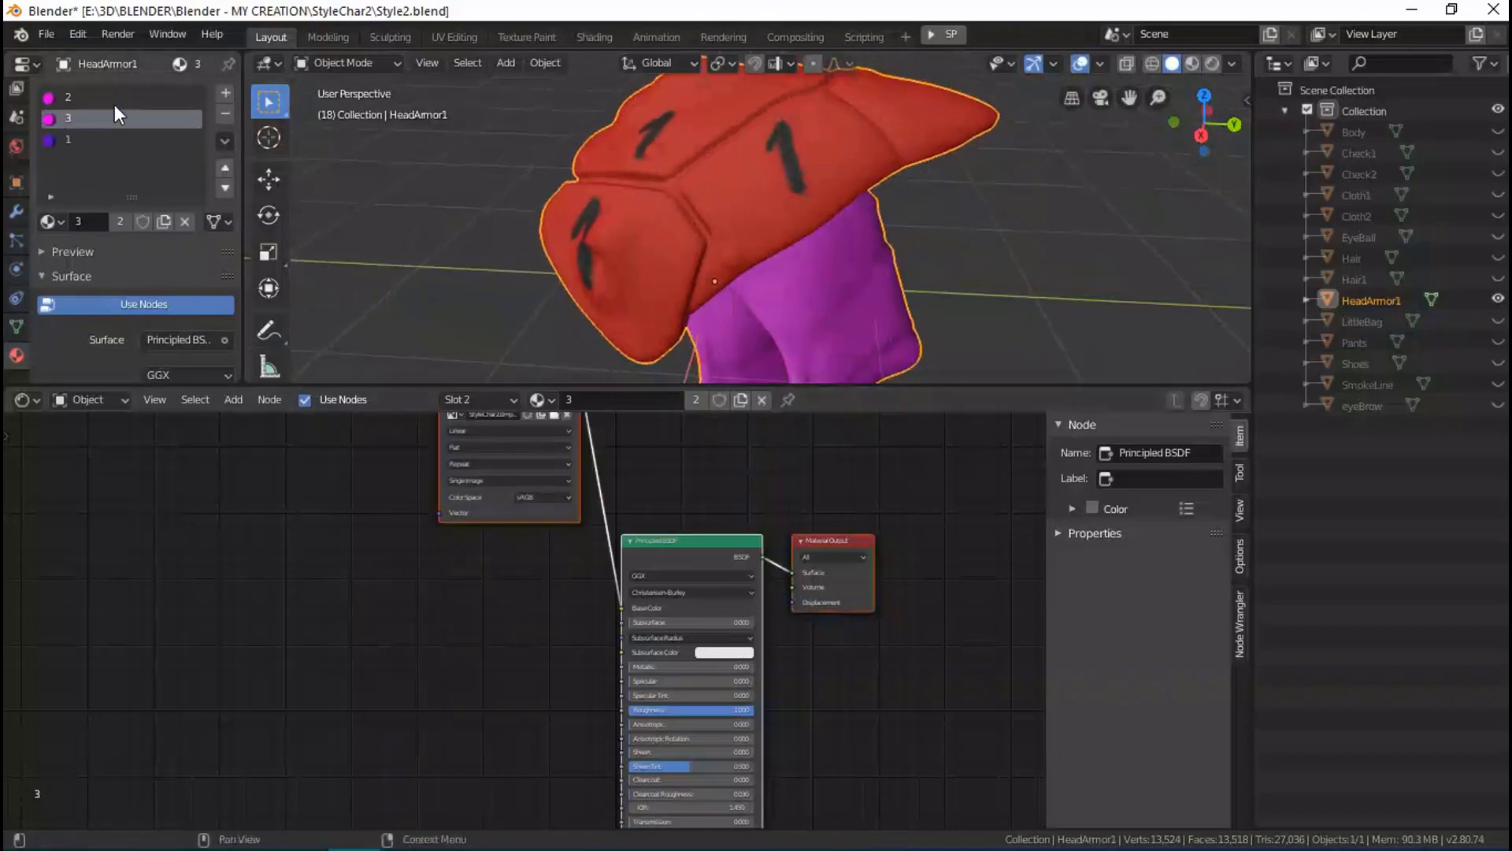
scroll(475, 520, "up", 1)
scroll(468, 672, "up", 1)
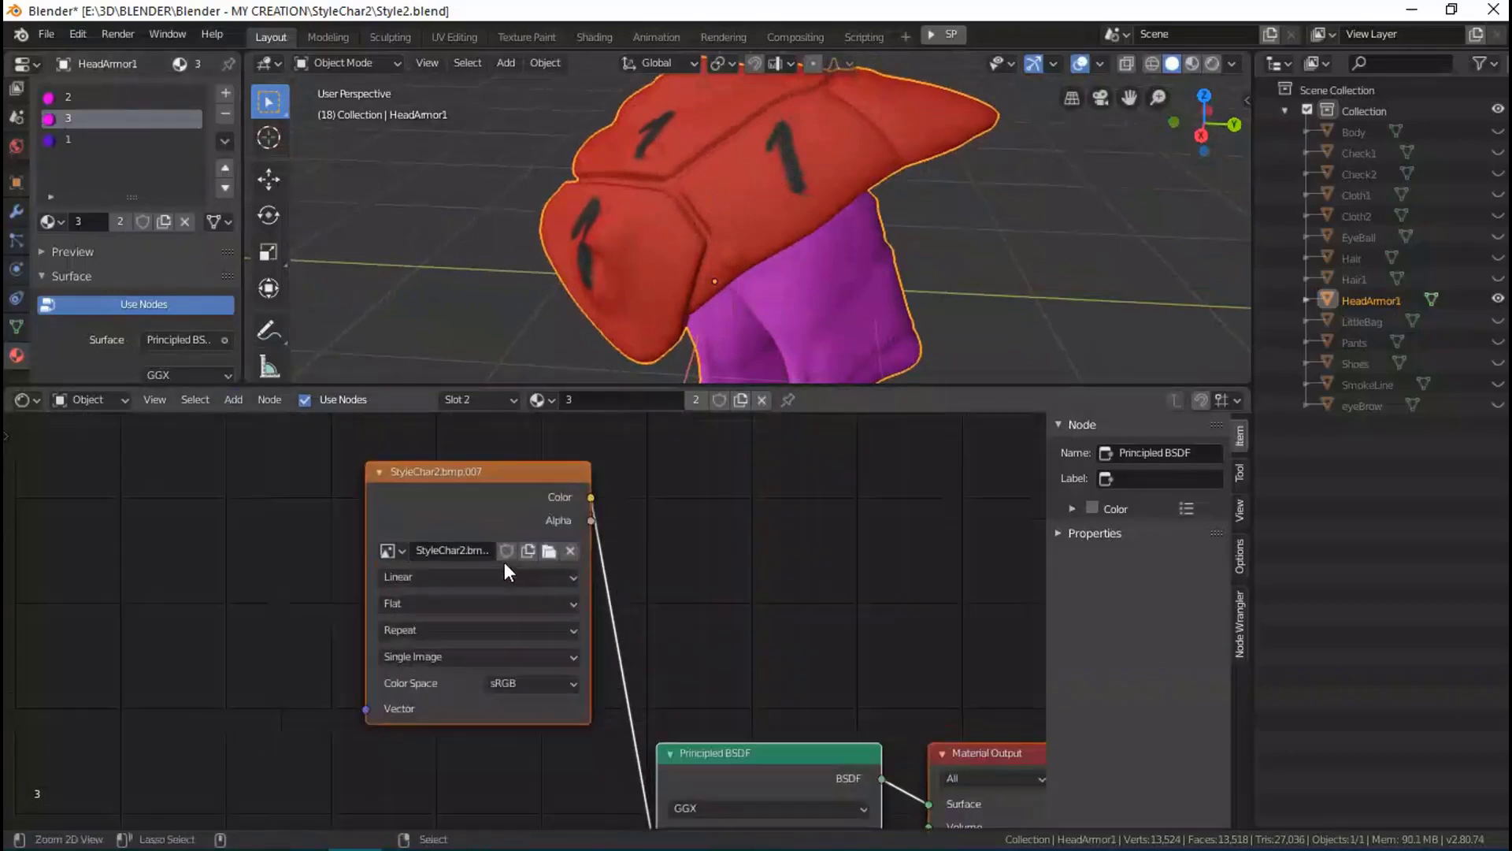
scroll(505, 562, "up", 2)
left_click_drag(569, 498, 489, 720)
middle_click_drag(489, 719, 522, 556)
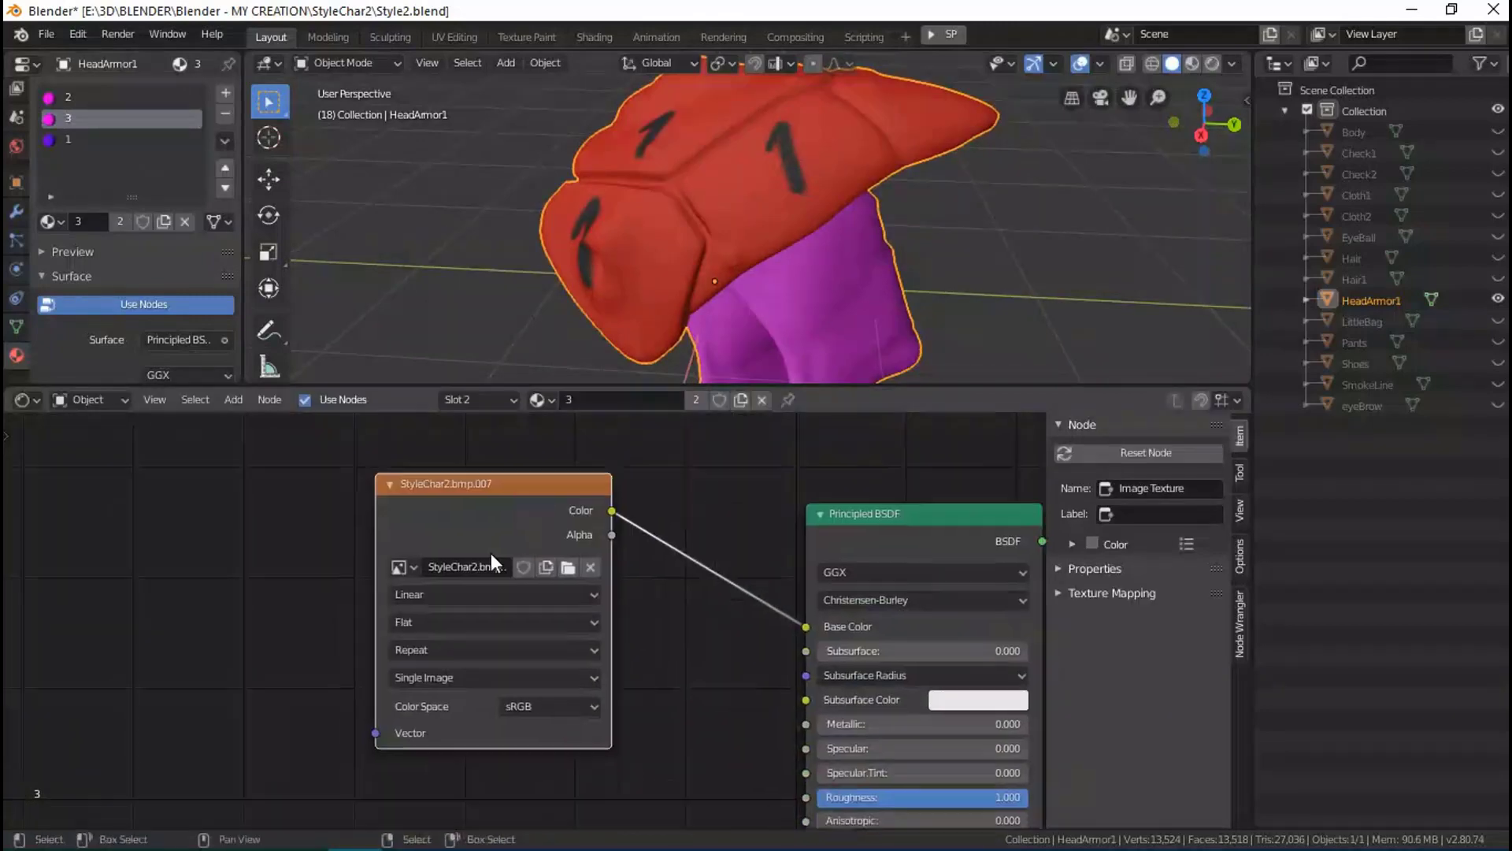
scroll(523, 557, "up", 1)
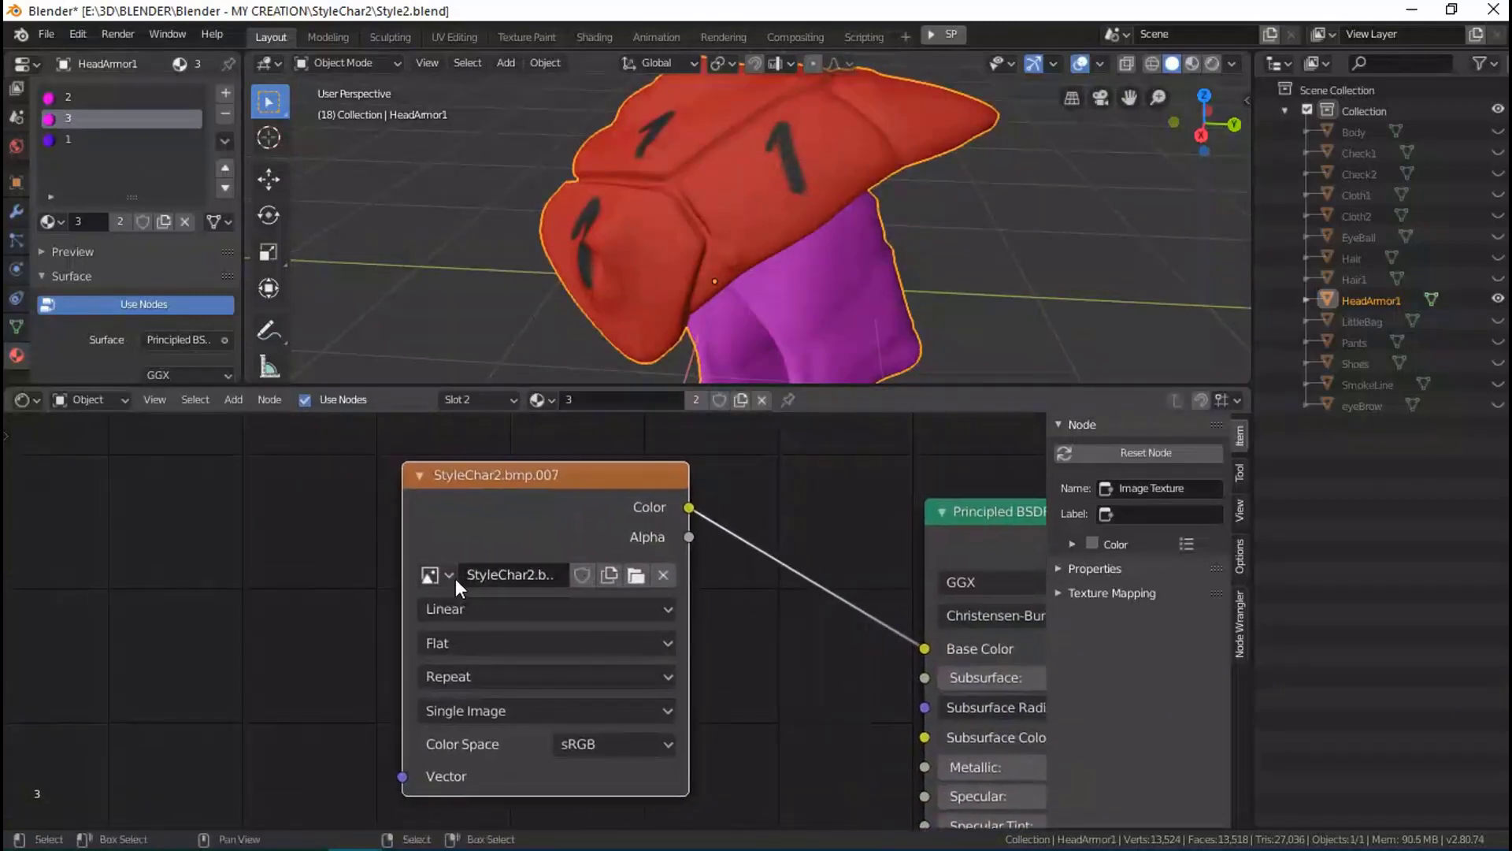
left_click(451, 578)
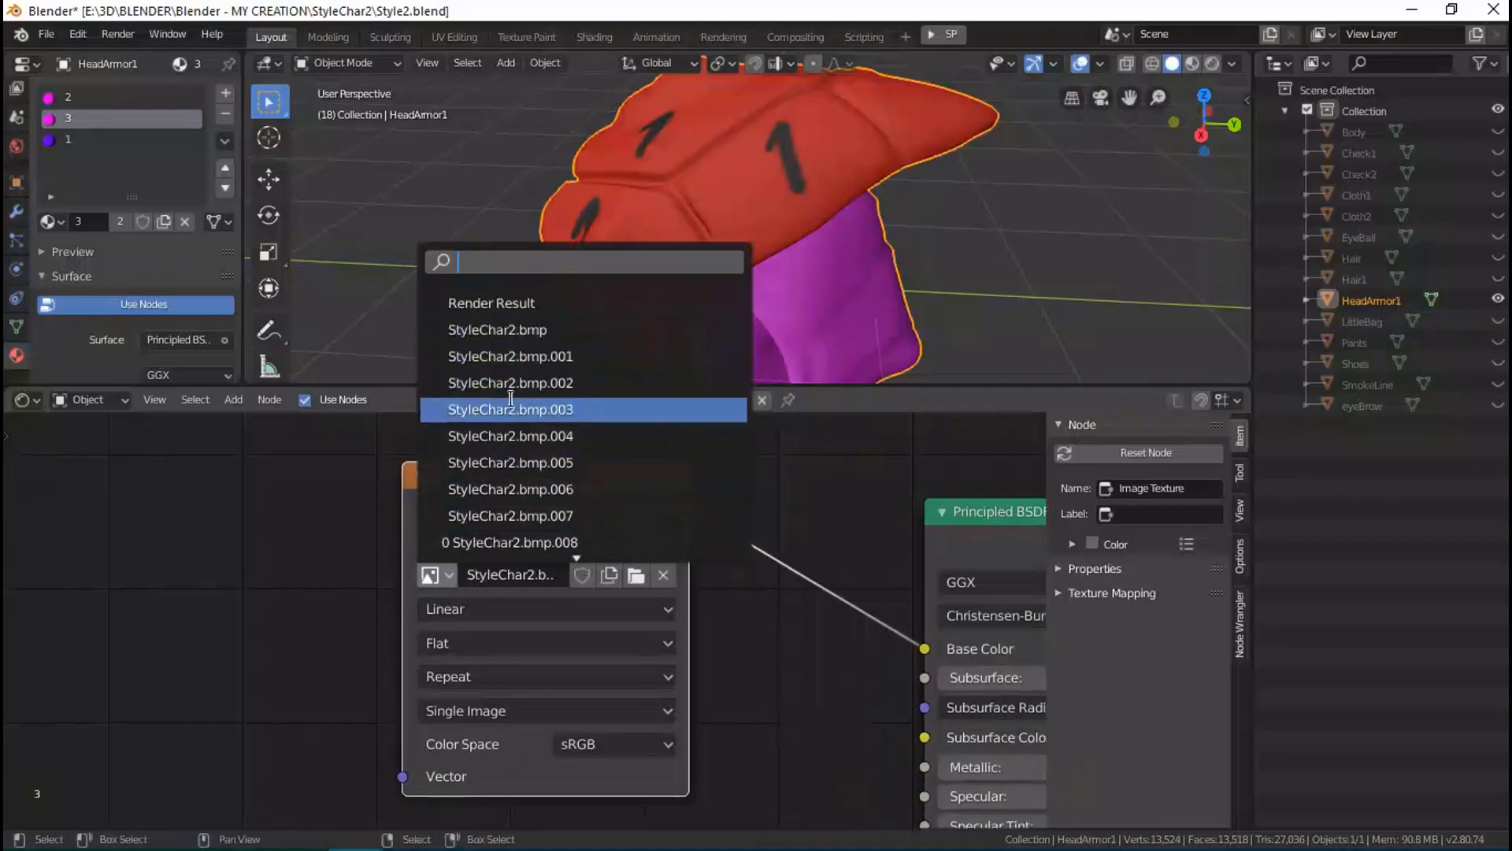
type("col")
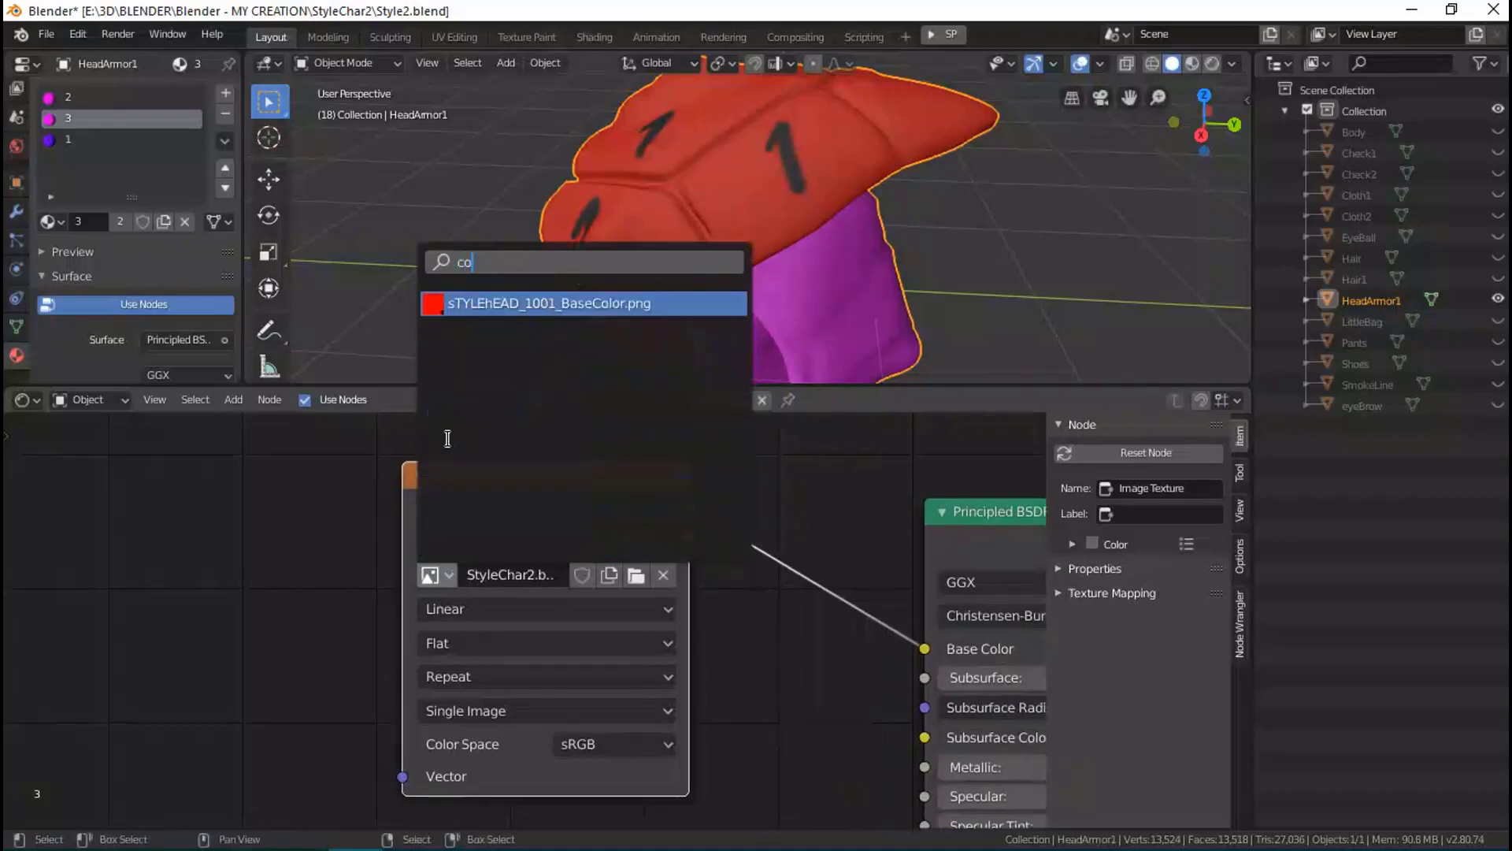
key("Escape")
left_click(636, 575)
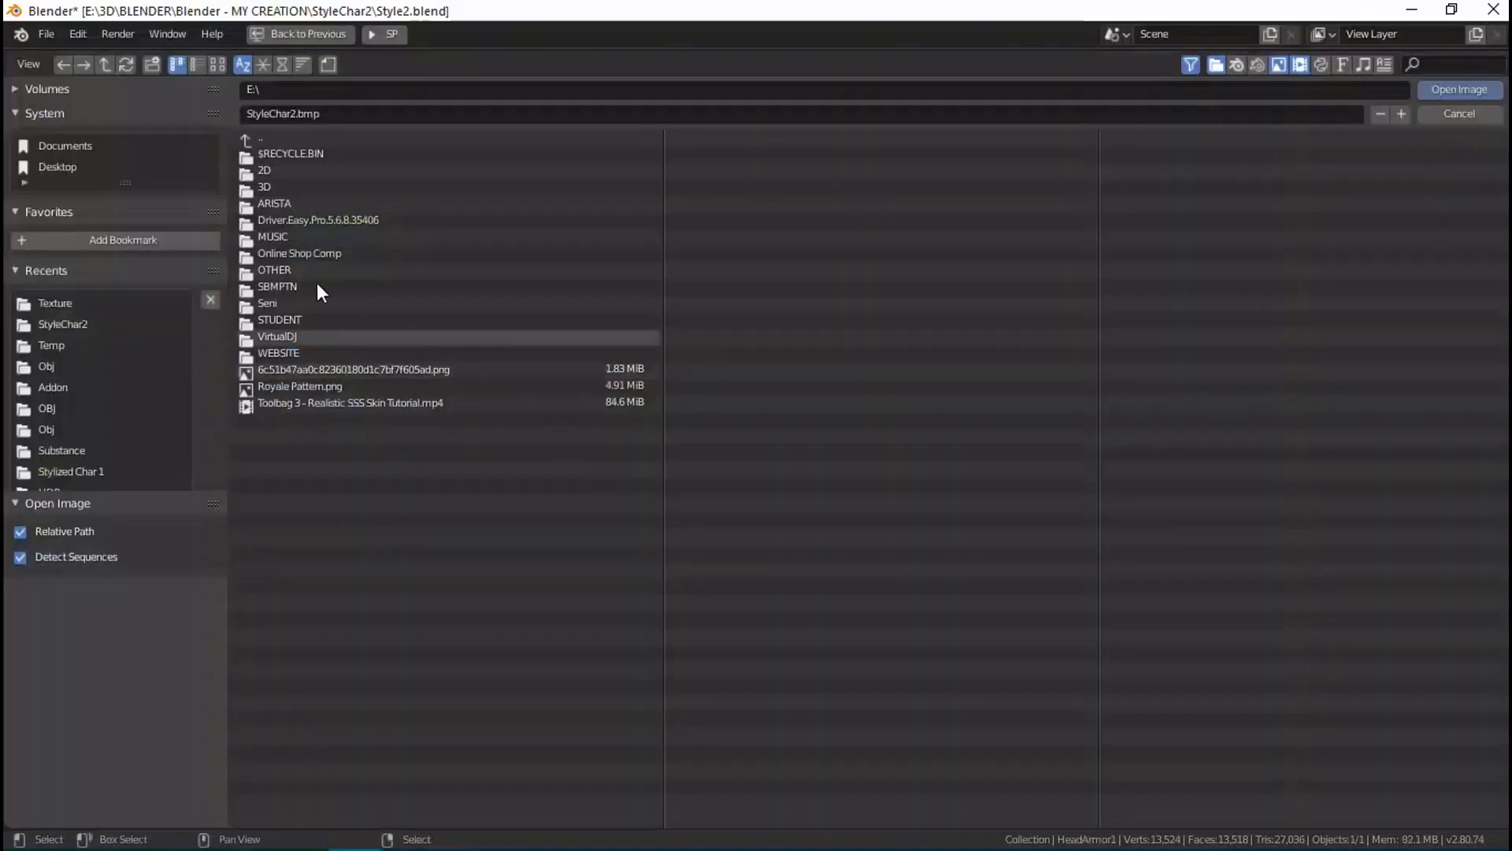
left_click(107, 306)
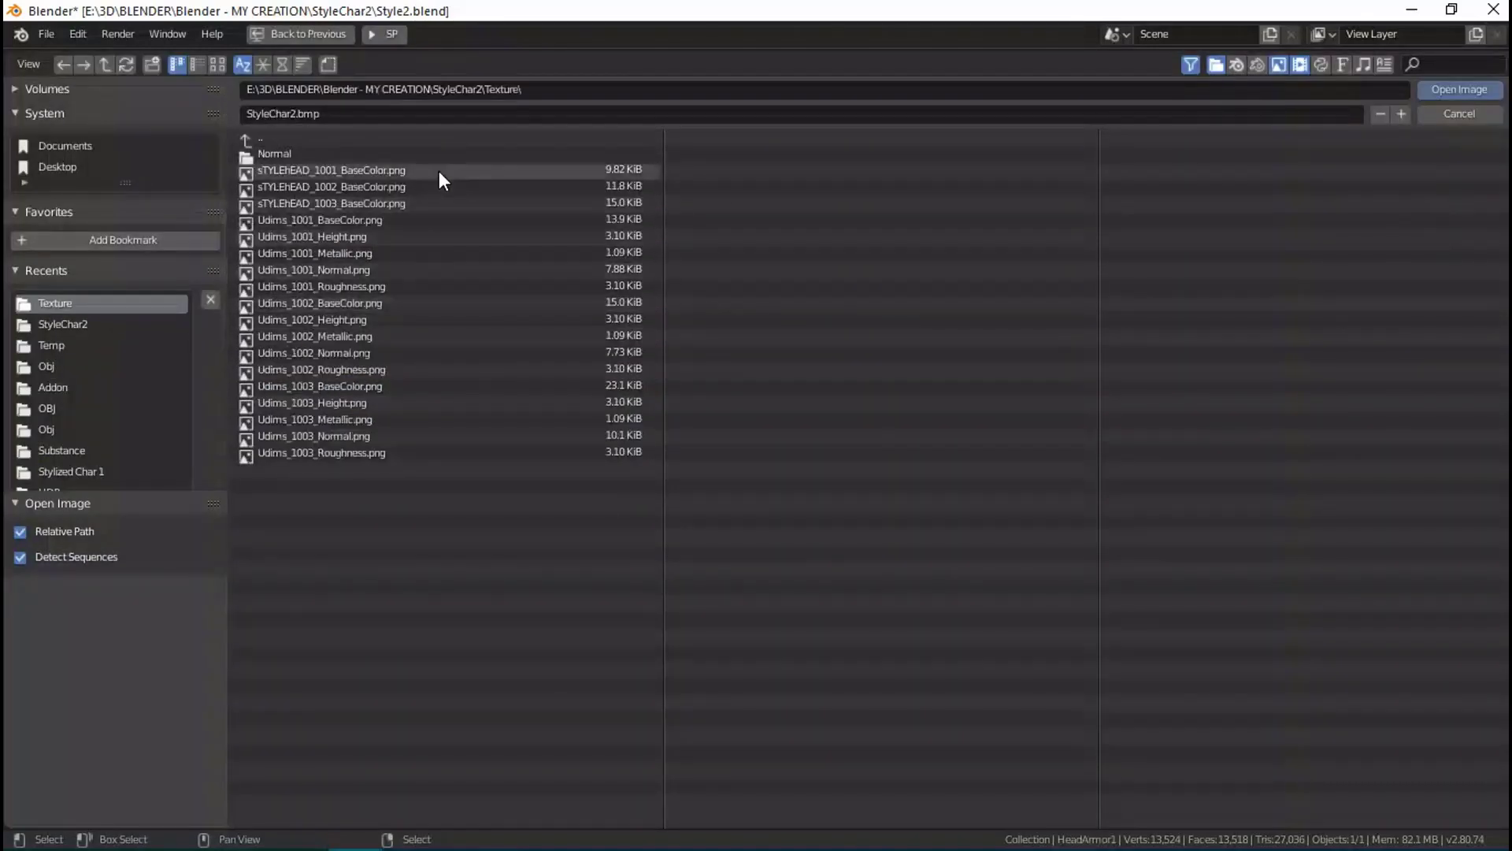
double_click(438, 203)
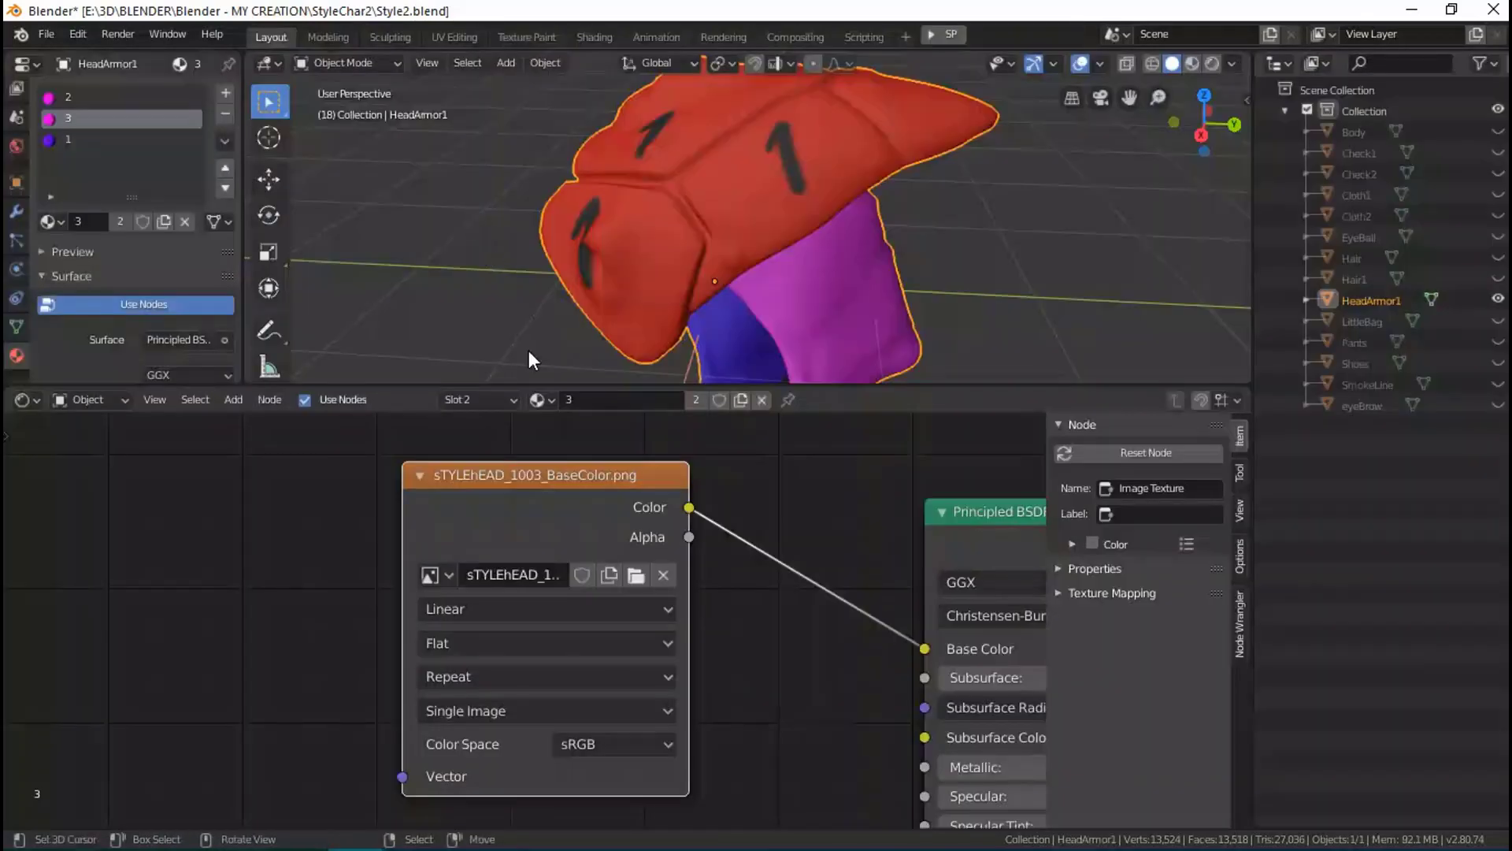
scroll(774, 543, "down", 2)
mouse_move(788, 307)
middle_mouse_down()
mouse_move(772, 166)
mouse_move(823, 61)
mouse_move(810, 144)
mouse_move(732, 243)
mouse_move(707, 189)
mouse_move(748, 249)
mouse_move(805, 276)
mouse_move(823, 318)
mouse_move(800, 349)
mouse_move(842, 308)
mouse_move(748, 286)
mouse_move(790, 238)
middle_mouse_up()
Load sTYLEhEAD_1002_BaseColor.png into material slot 2's Image Texture node.
left_click(119, 96)
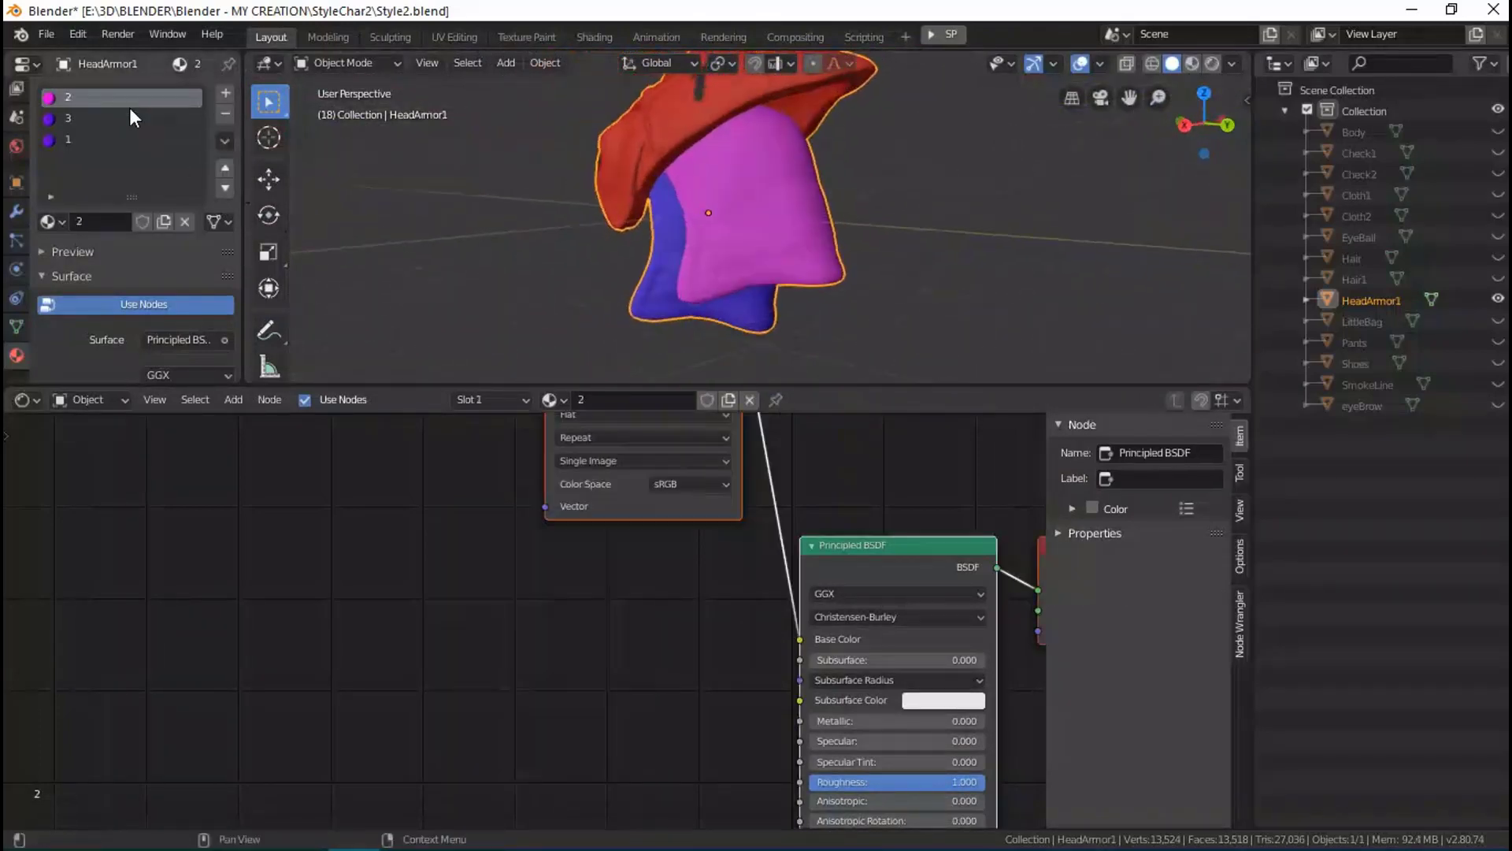
scroll(520, 526, "down", 1)
scroll(571, 533, "down", 2)
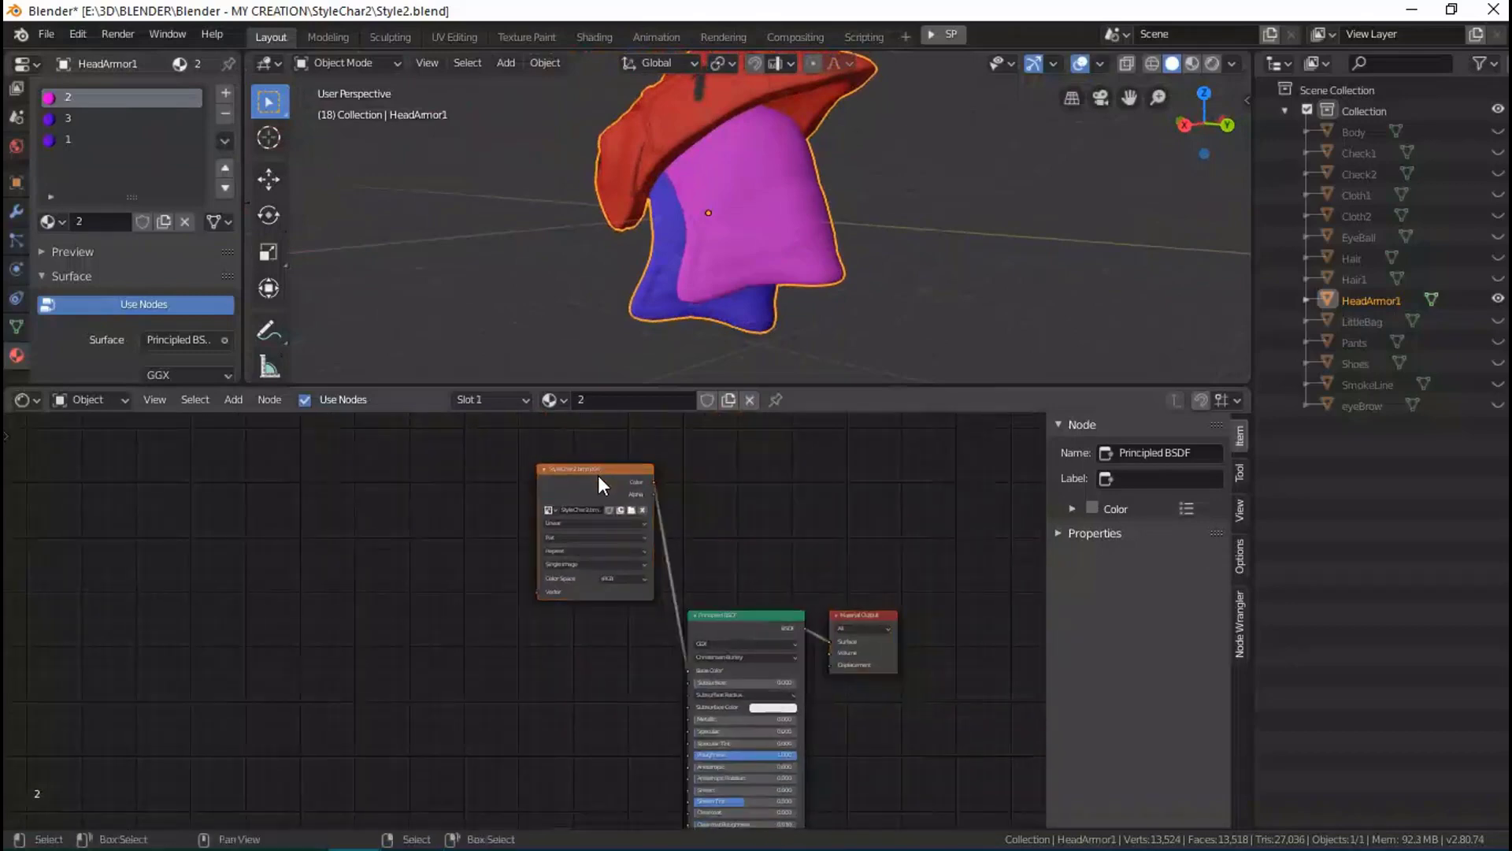
left_click_drag(597, 475, 491, 644)
middle_click_drag(483, 702, 568, 590)
scroll(568, 590, "up", 2)
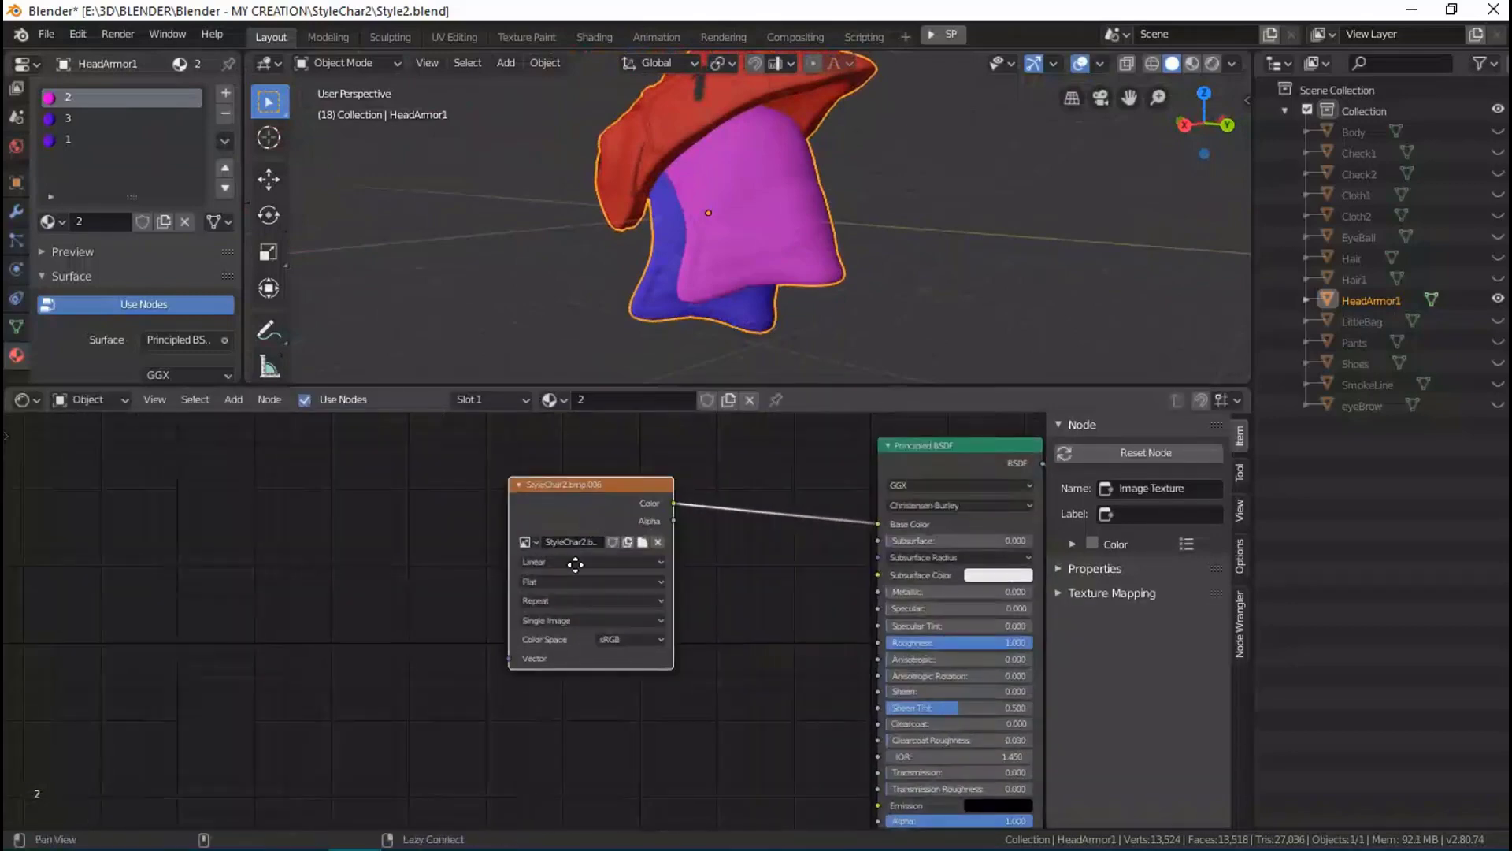
scroll(567, 590, "up", 1)
scroll(567, 587, "up", 1)
left_click(639, 586)
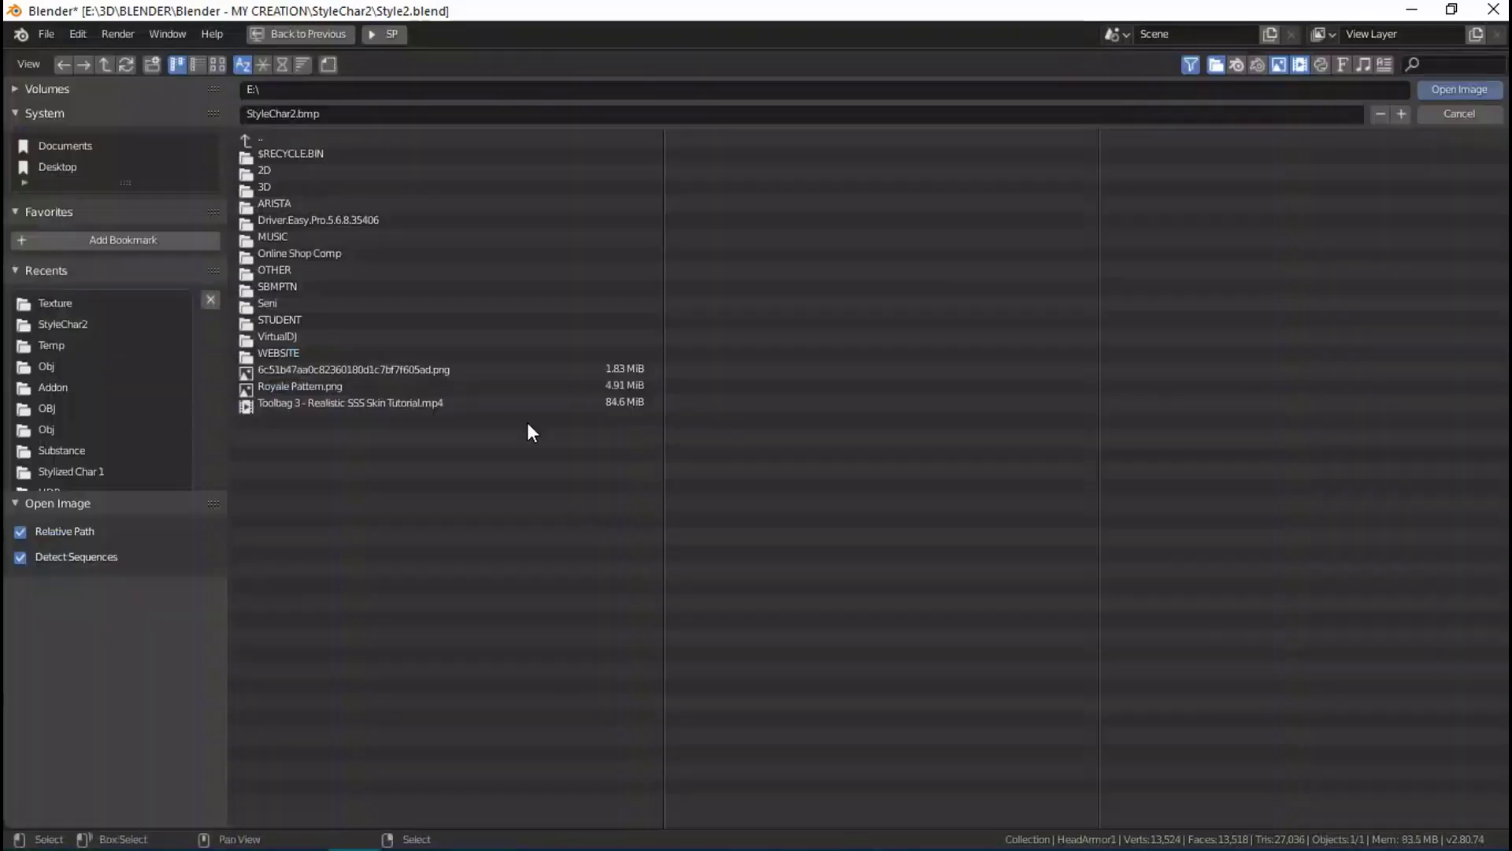
left_click(74, 304)
double_click(398, 188)
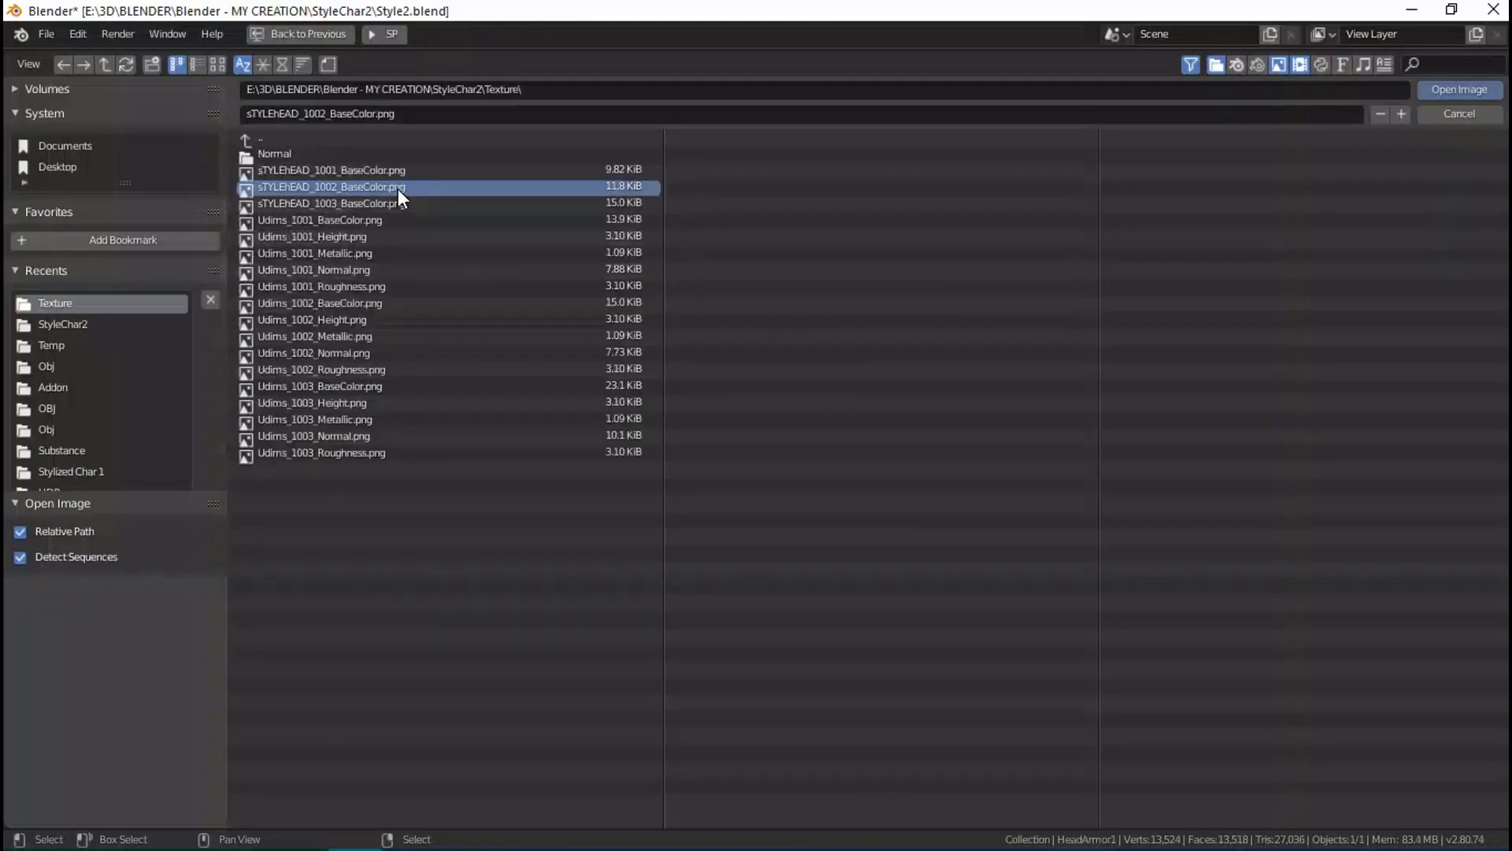
middle_click_drag(805, 536, 793, 587)
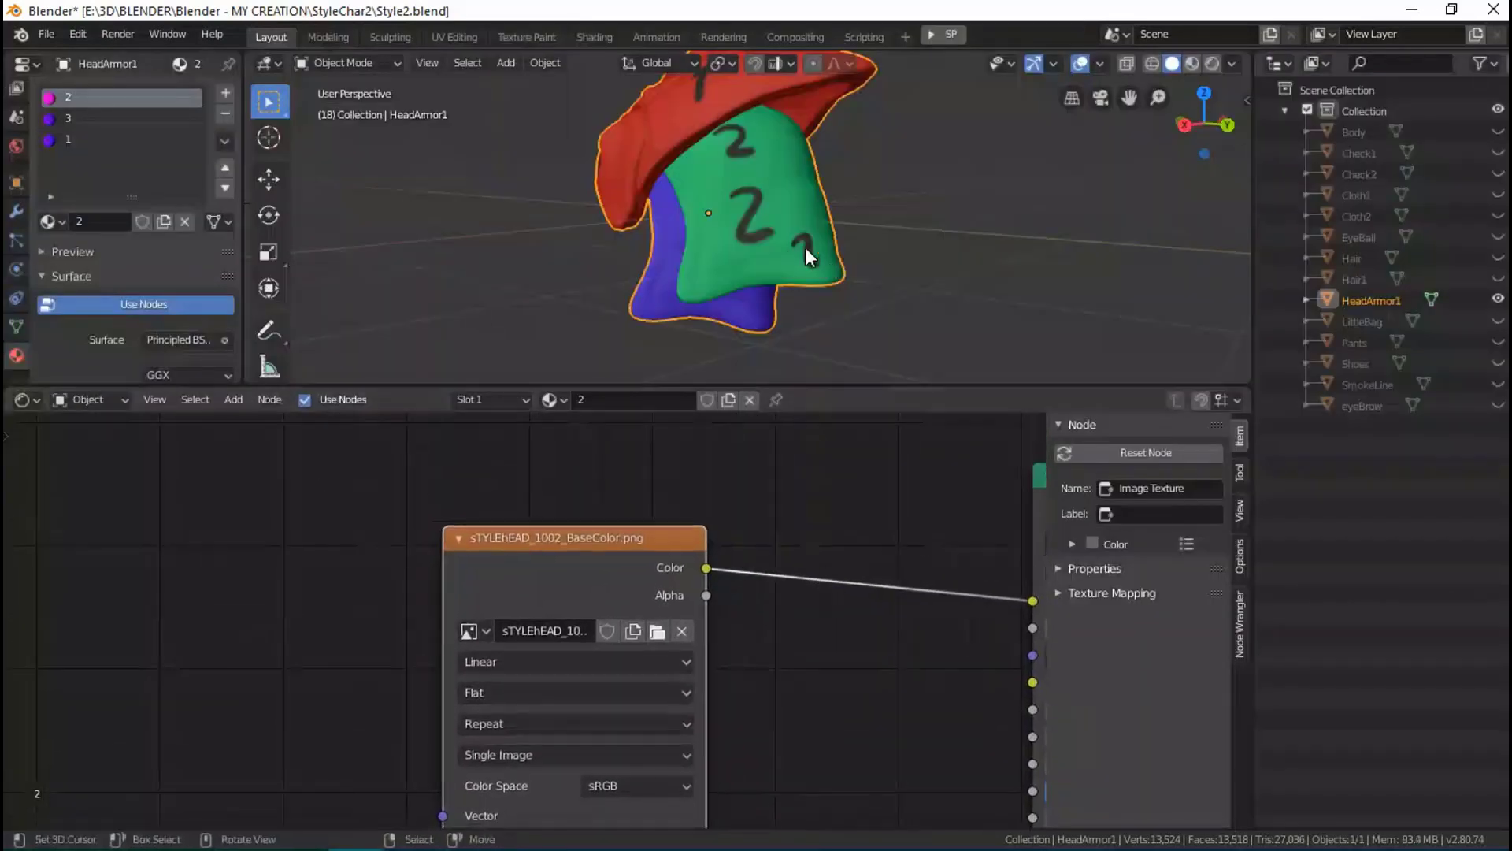
mouse_move(805, 247)
middle_mouse_down()
mouse_move(965, 330)
mouse_move(831, 309)
mouse_move(817, 360)
mouse_move(757, 402)
mouse_move(749, 216)
mouse_move(747, 247)
mouse_move(882, 268)
mouse_move(847, 223)
mouse_move(718, 281)
mouse_move(597, 266)
mouse_move(660, 277)
mouse_move(788, 244)
mouse_move(816, 178)
mouse_move(780, 299)
mouse_move(783, 243)
mouse_move(824, 226)
mouse_move(786, 183)
middle_mouse_up()
scroll(757, 401, "down", 3)
scroll(753, 244, "up", 2)
scroll(748, 245, "up", 1)
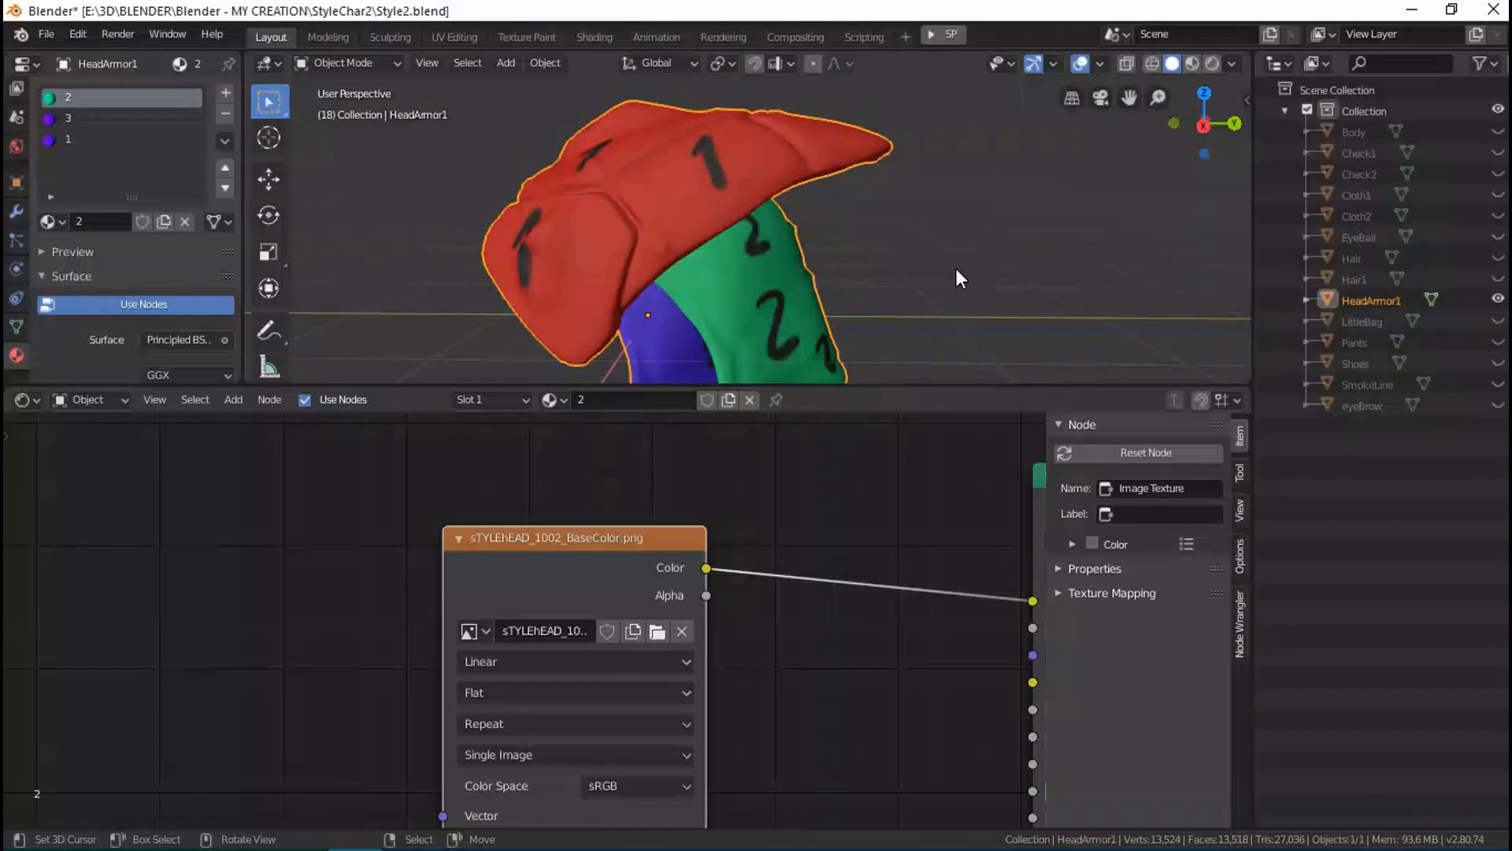
mouse_move(864, 304)
middle_mouse_down()
mouse_move(951, 209)
mouse_move(856, 275)
mouse_move(1049, 304)
mouse_move(895, 315)
middle_mouse_up()
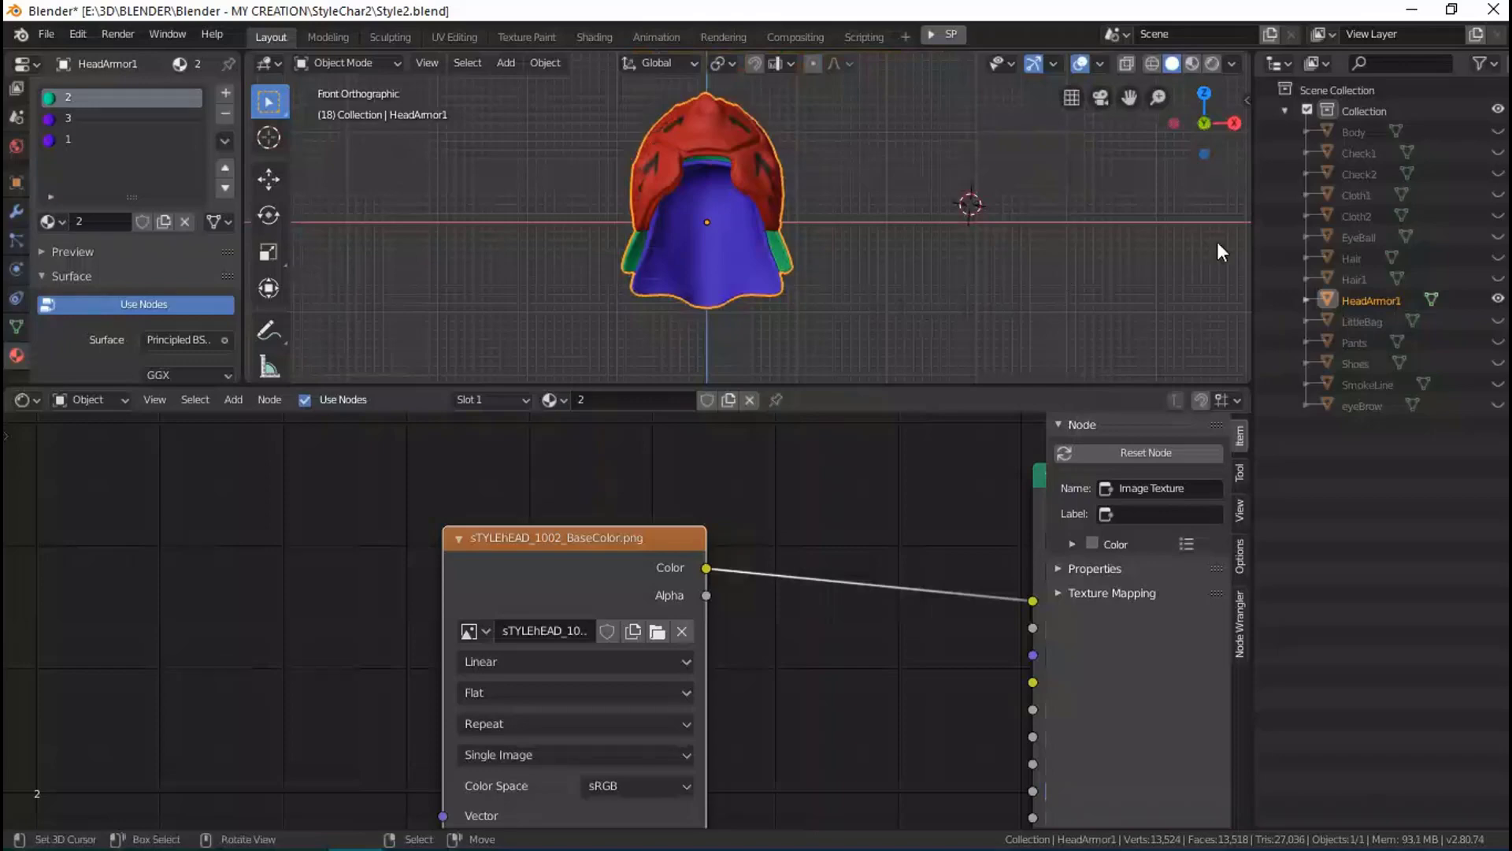
mouse_move(919, 253)
middle_mouse_down()
mouse_move(740, 280)
mouse_move(812, 259)
mouse_move(919, 273)
middle_mouse_up()
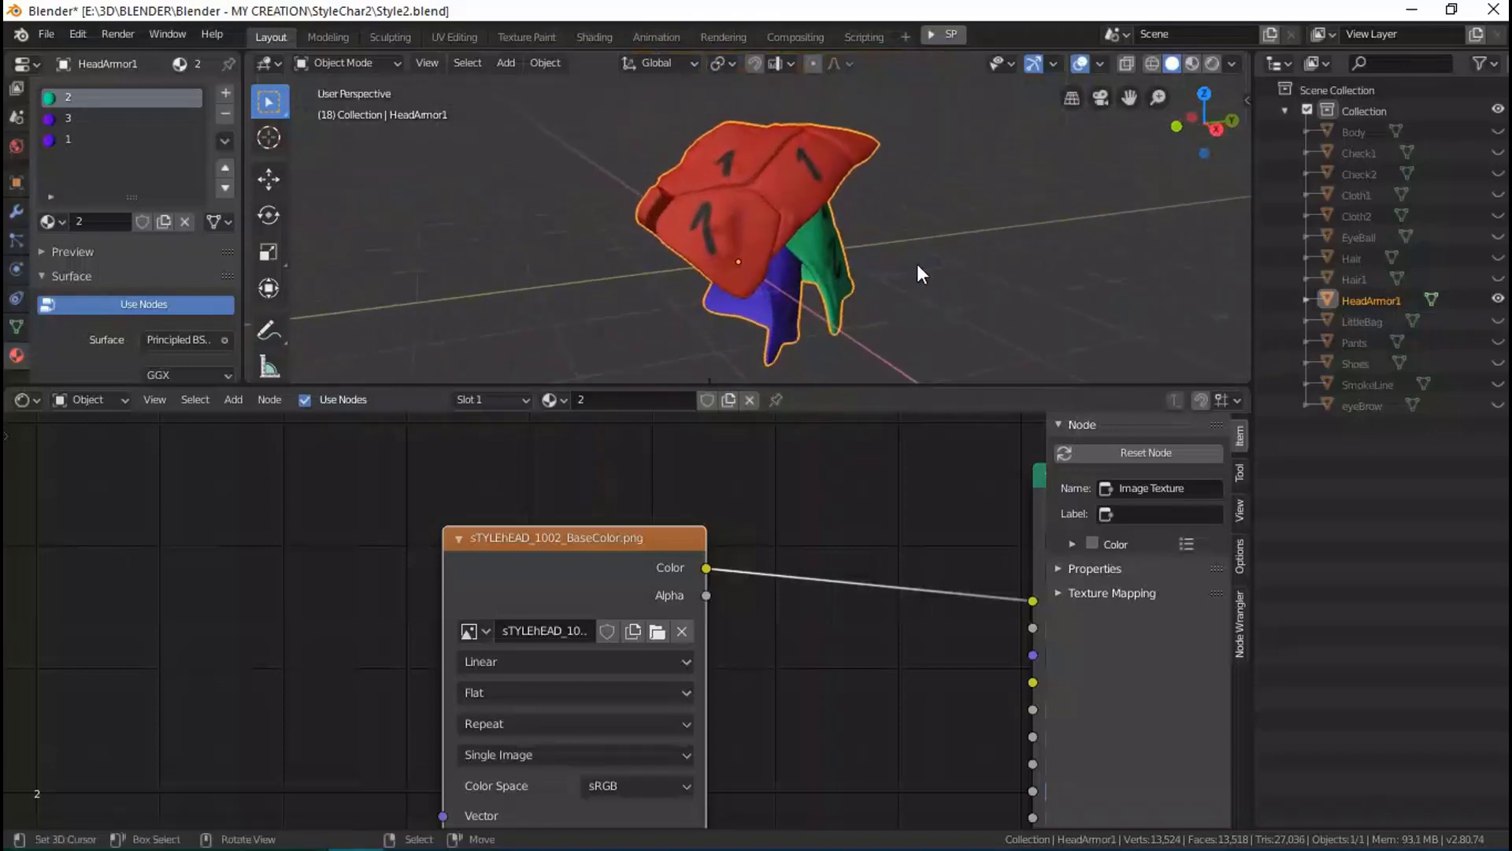